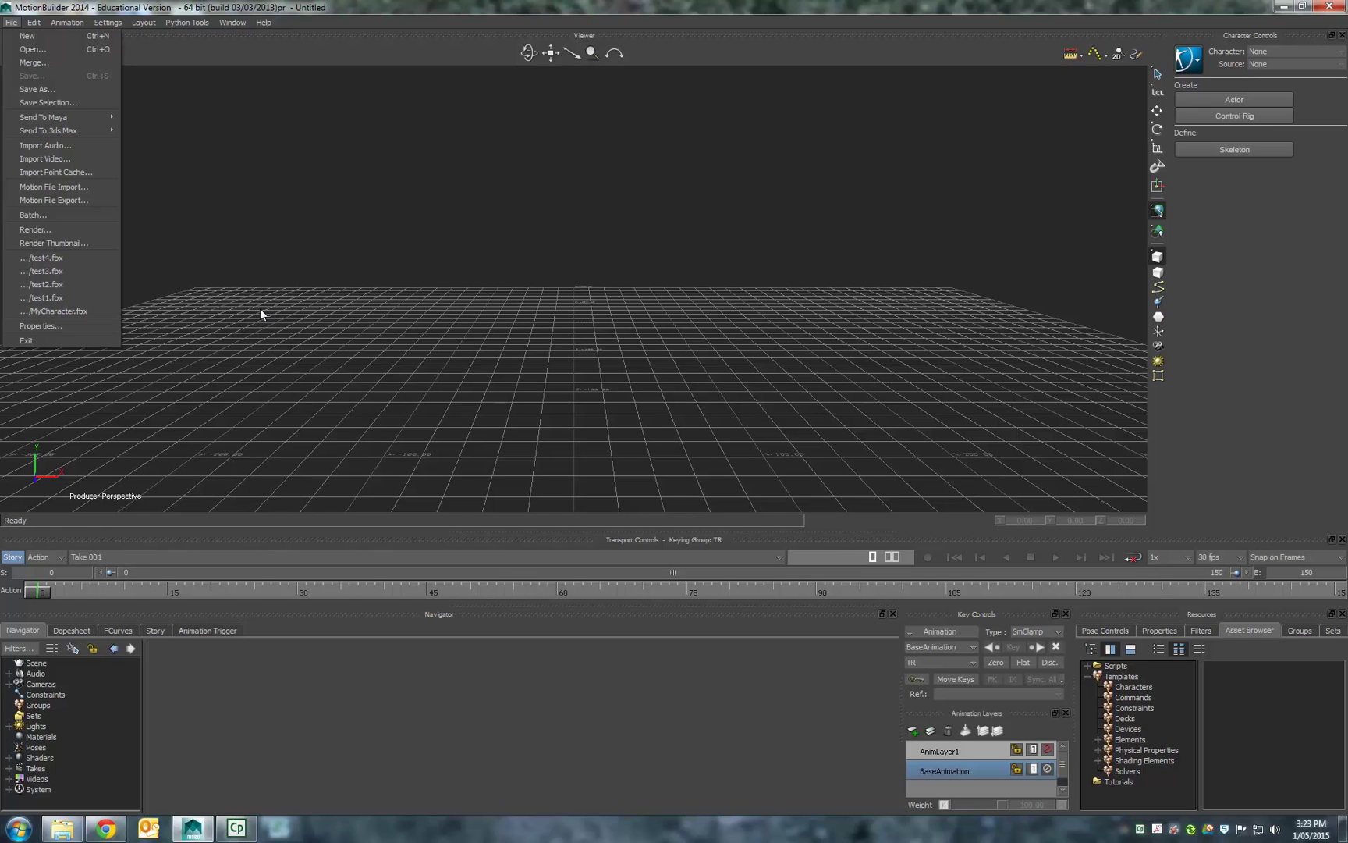
# Import the motion files 15_03.bvh, 16_03.bvh, 16_51.bvh and 54_01.bvh together from the Desktop.
pyautogui.click(87, 189)
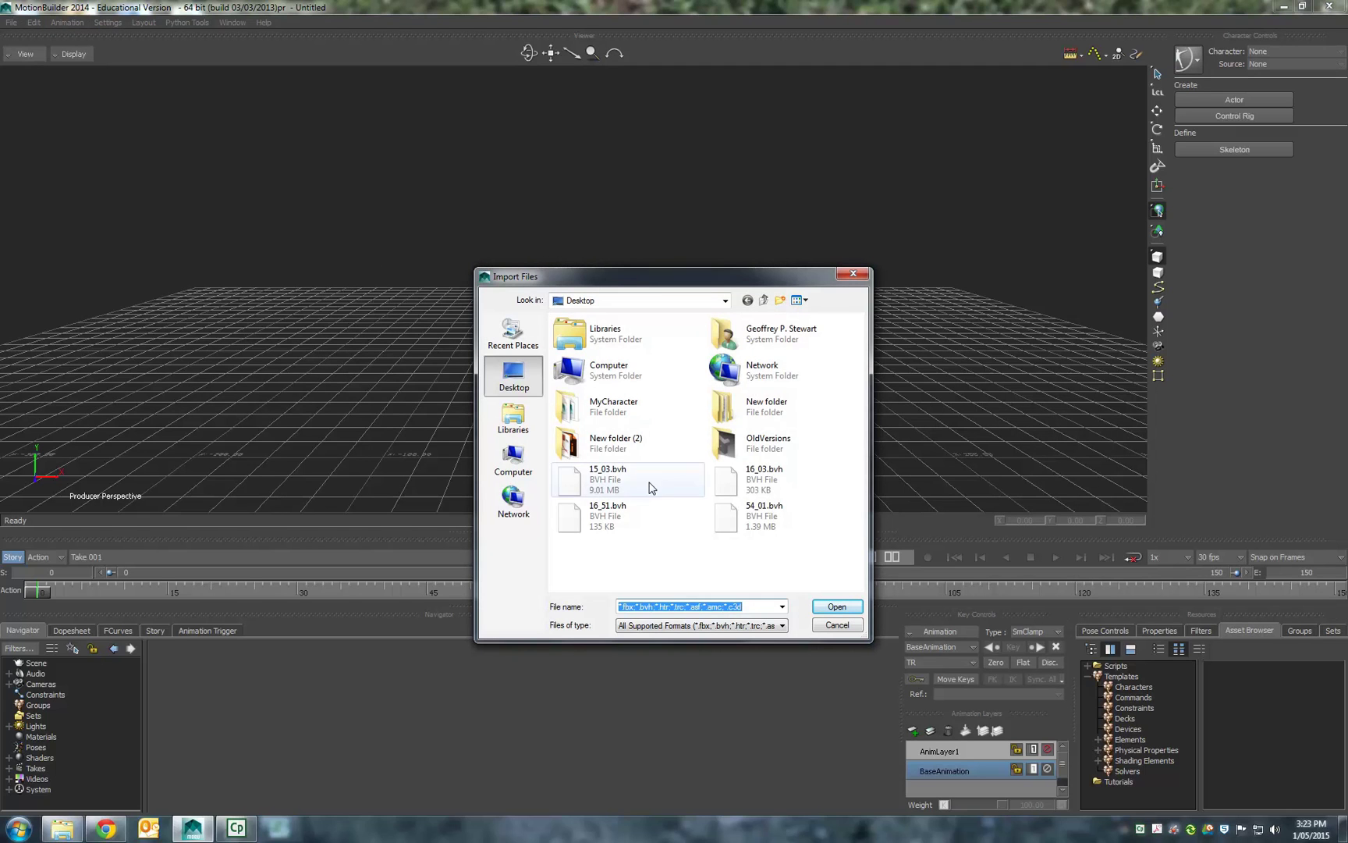
pyautogui.moveTo(775, 549); pyautogui.dragTo(609, 478)
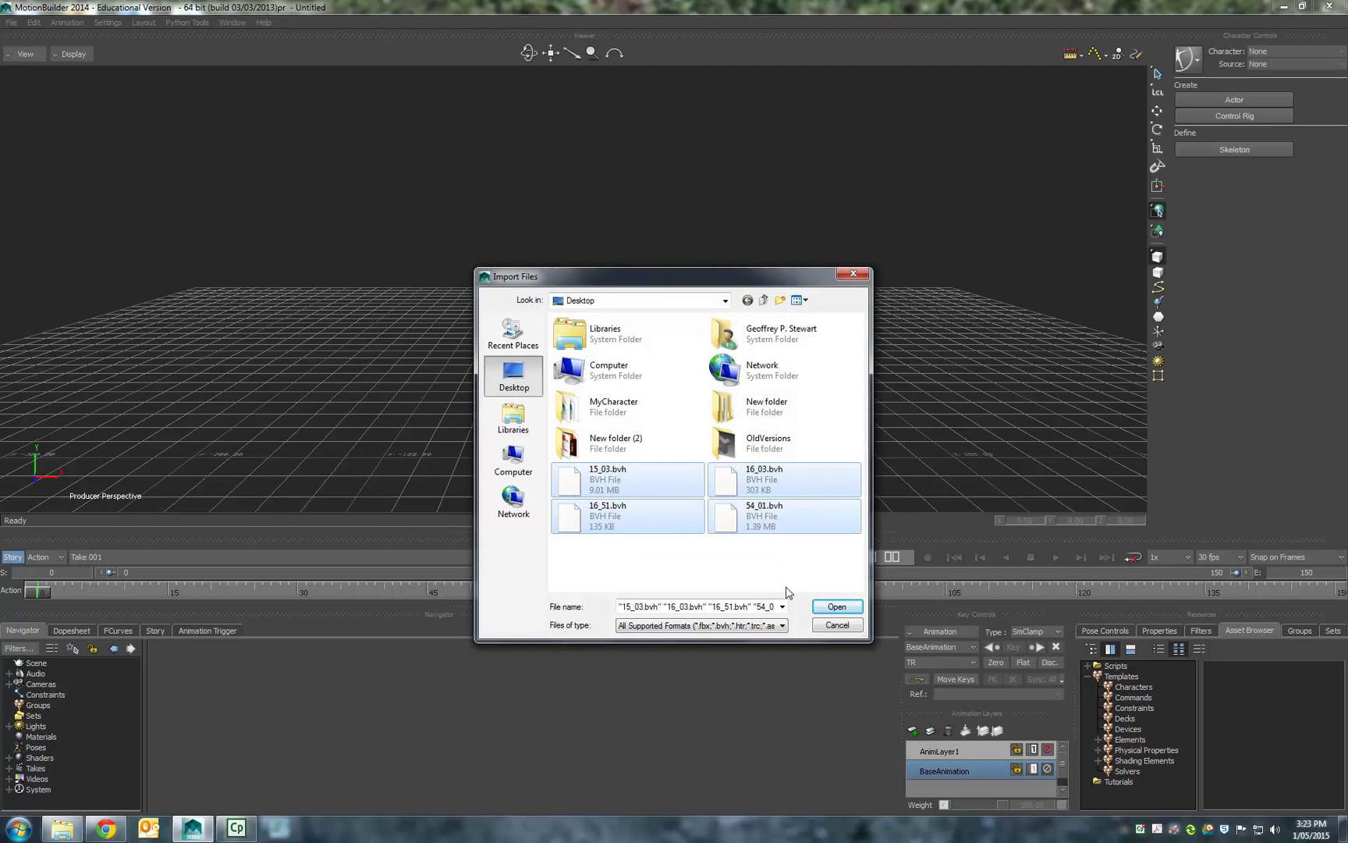
pyautogui.click(820, 609)
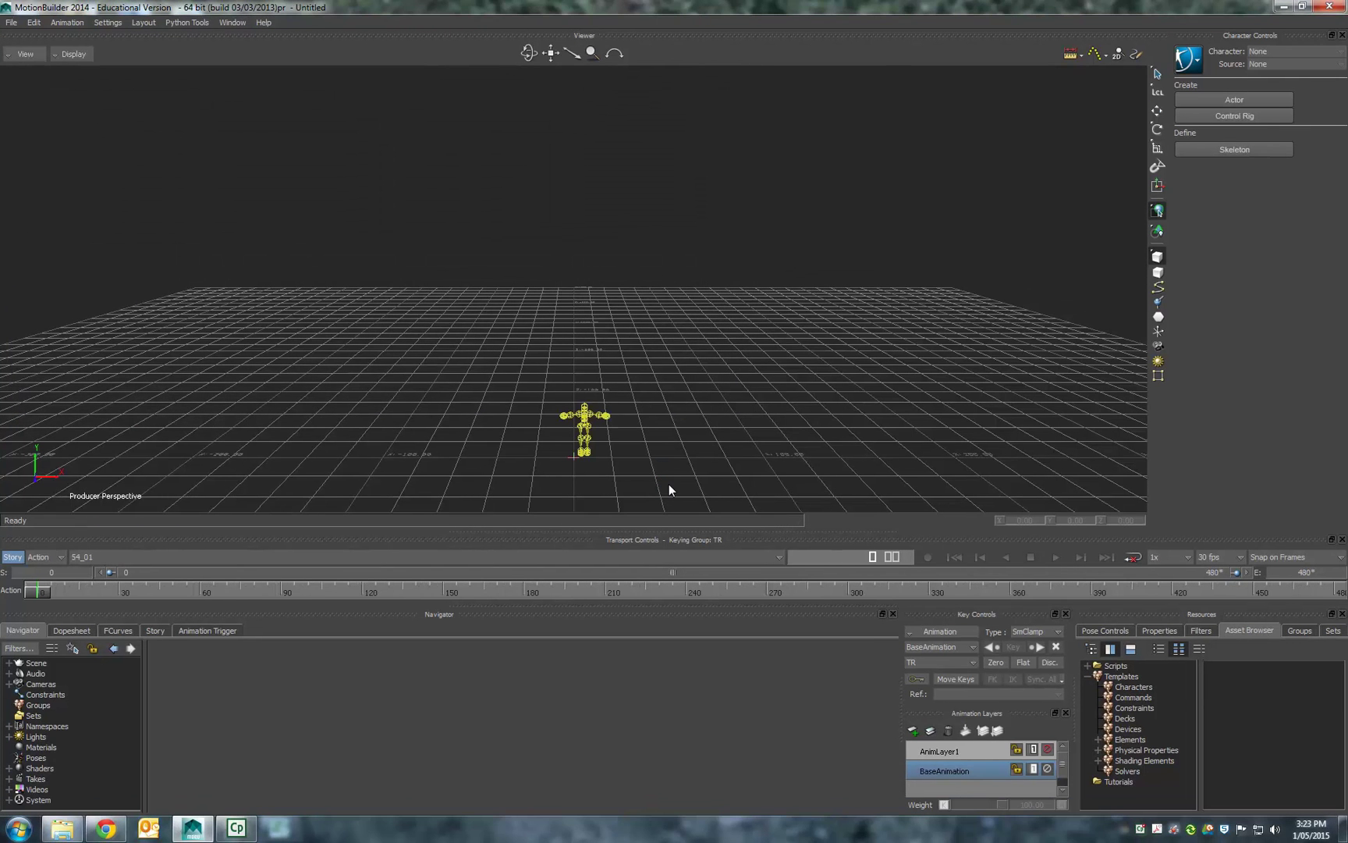
# Play back the imported 54_01 motion on the skeleton, stop it and return to the first frame.
pyautogui.scroll(3, 590, 430)
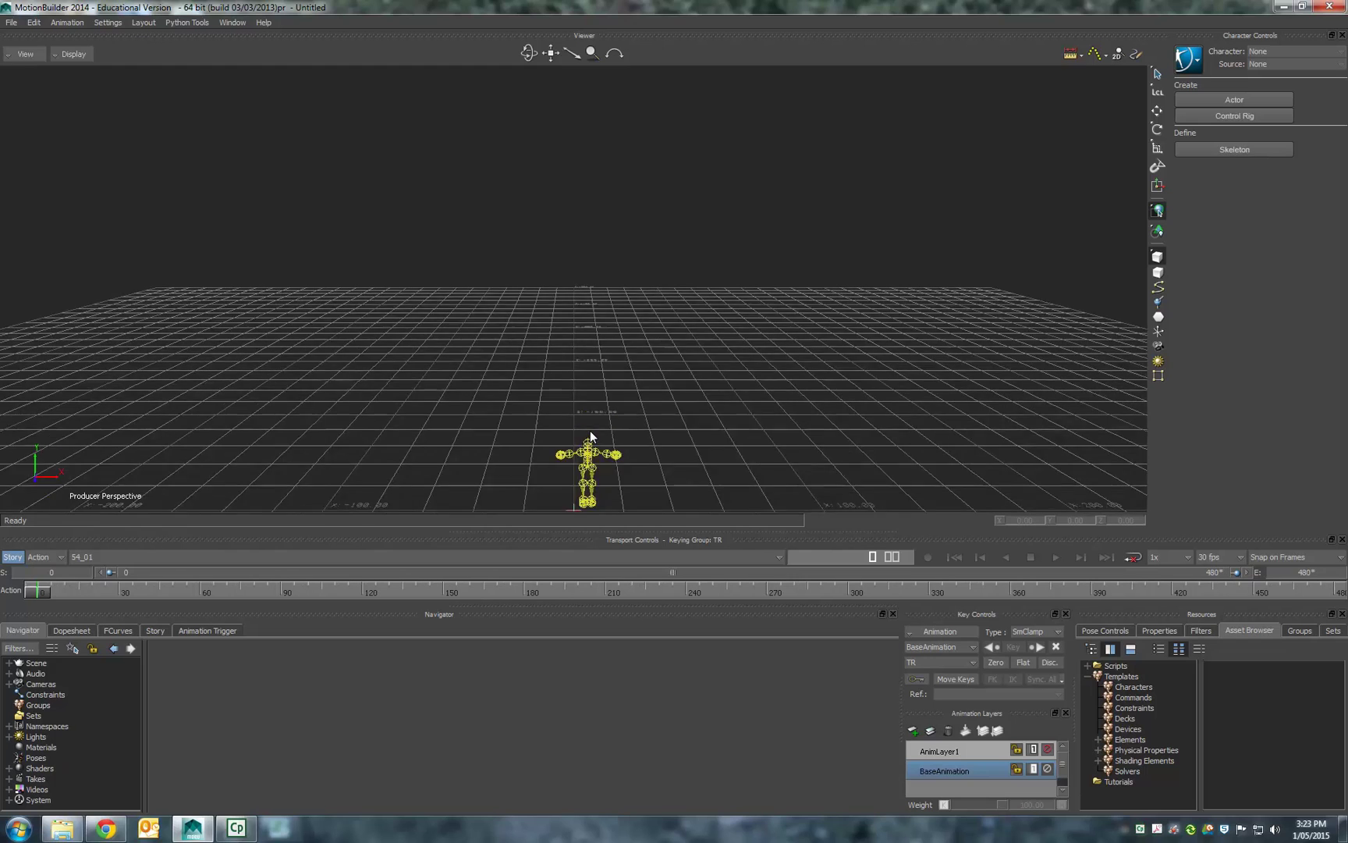
pyautogui.scroll(-4, 590, 431)
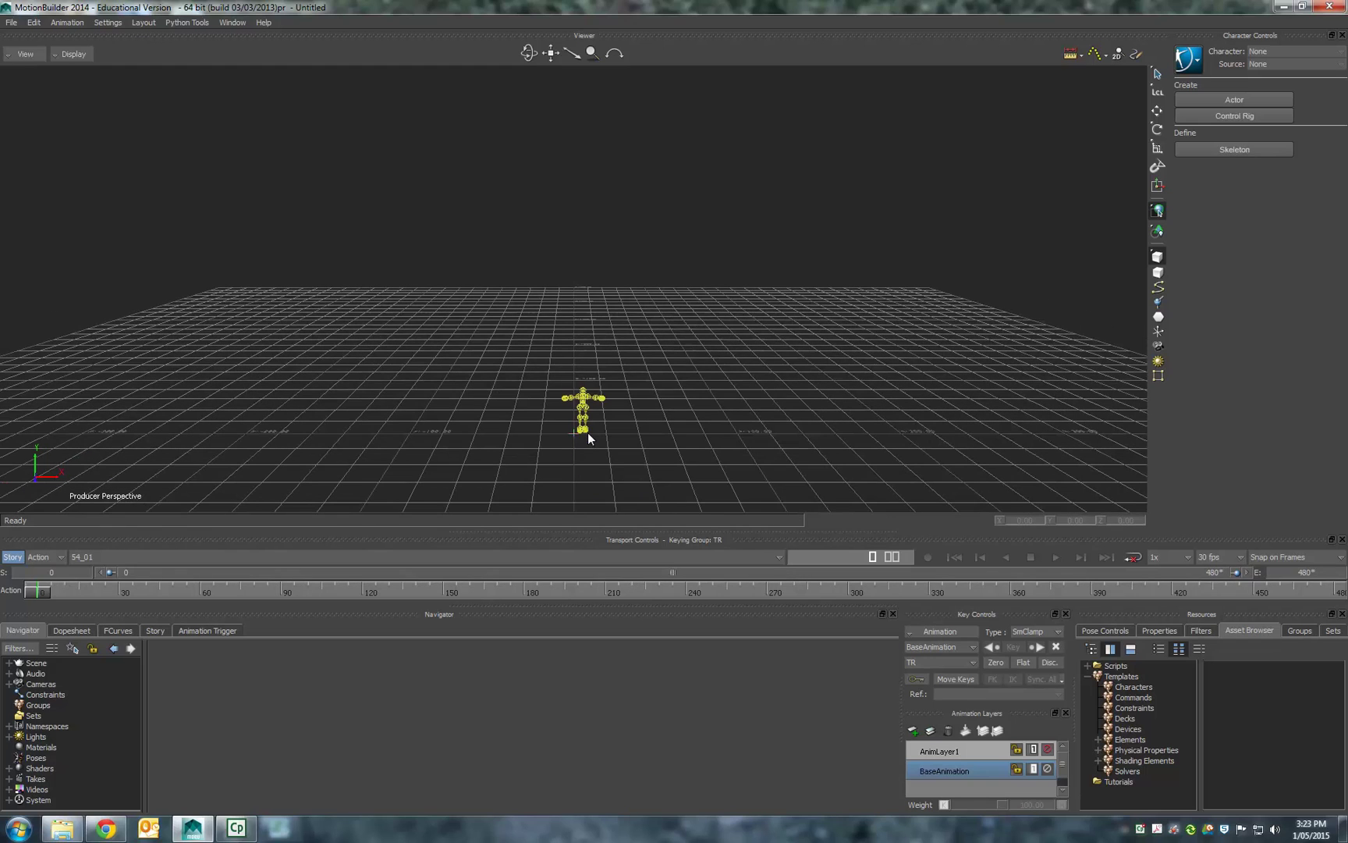
pyautogui.click(1058, 556)
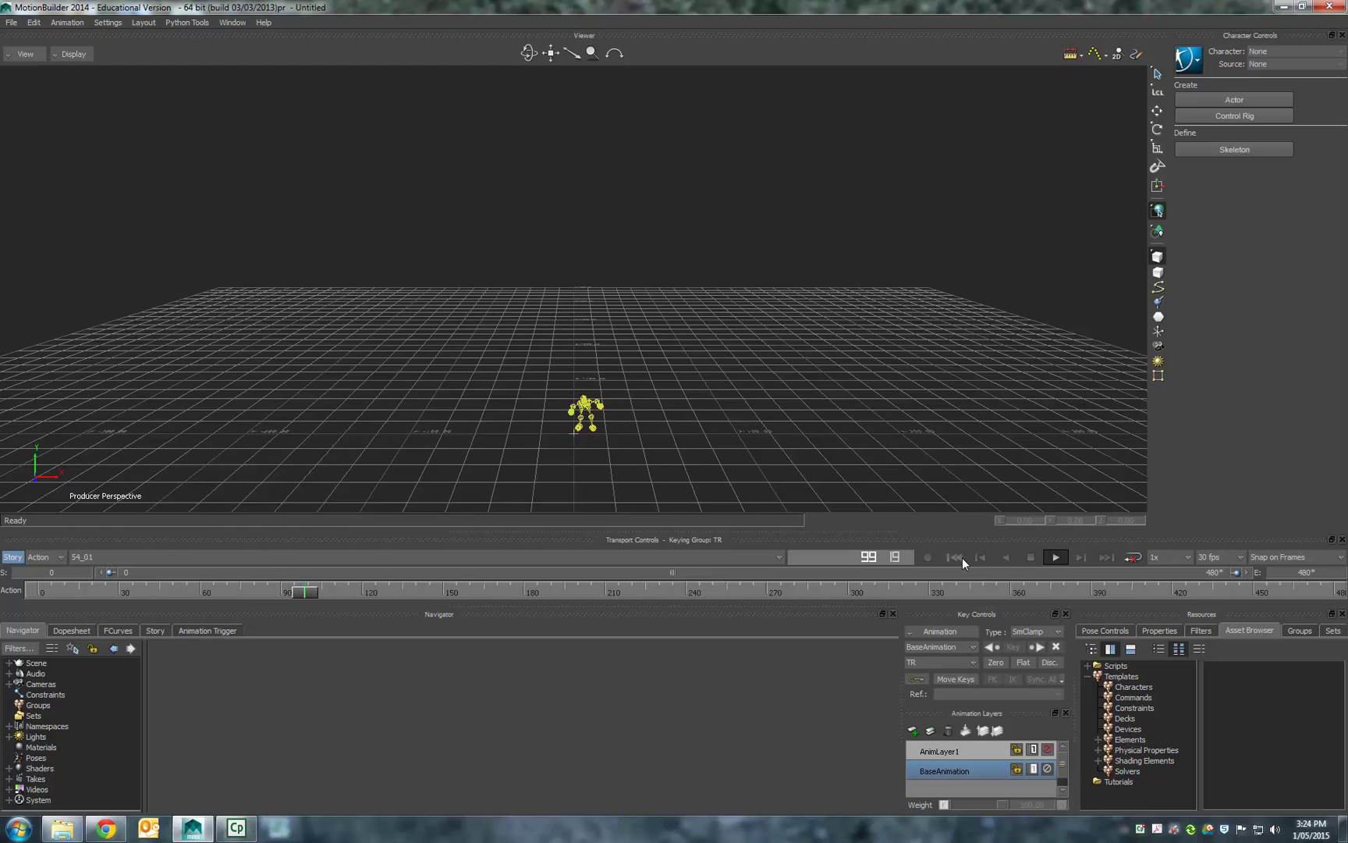
pyautogui.click(1027, 556)
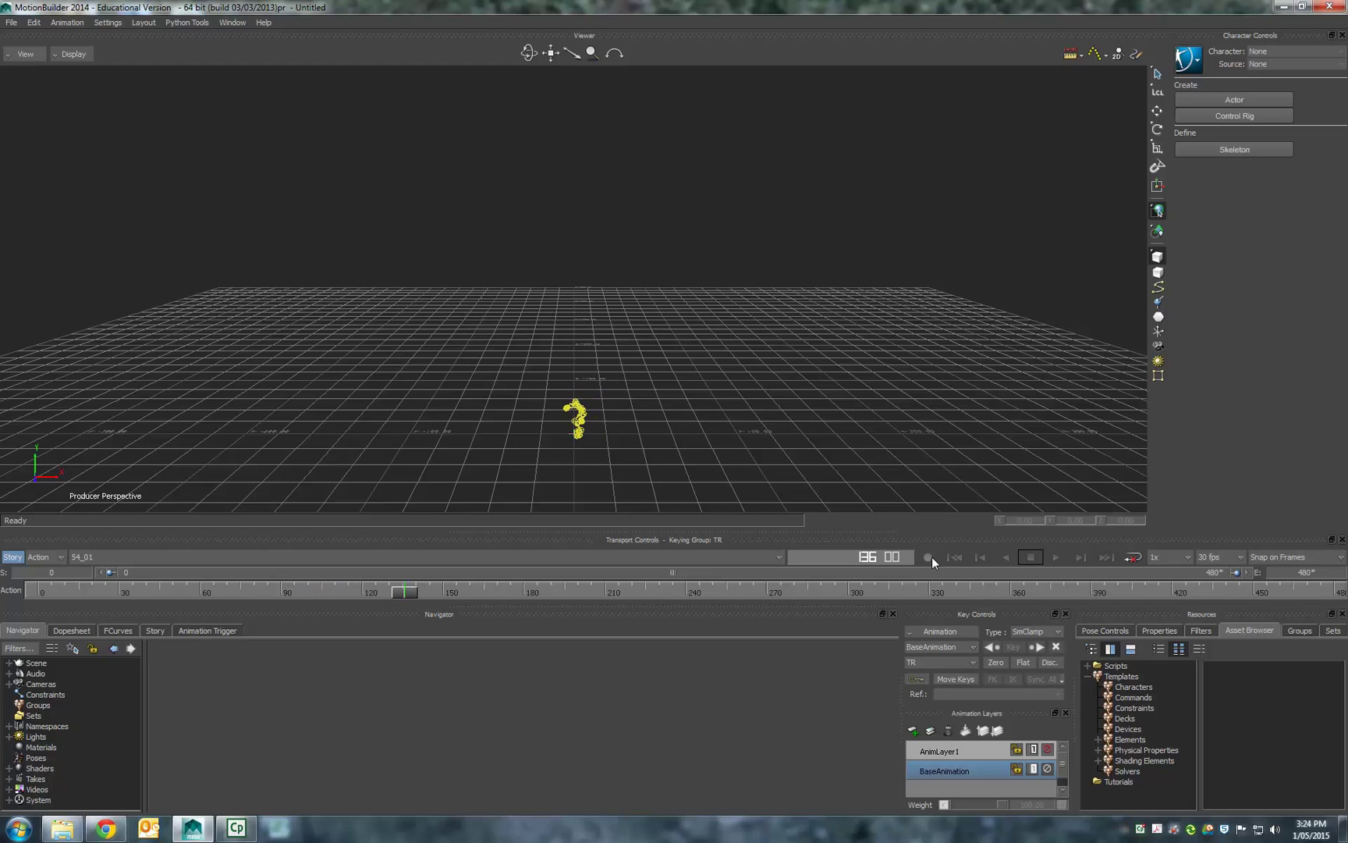
pyautogui.click(954, 556)
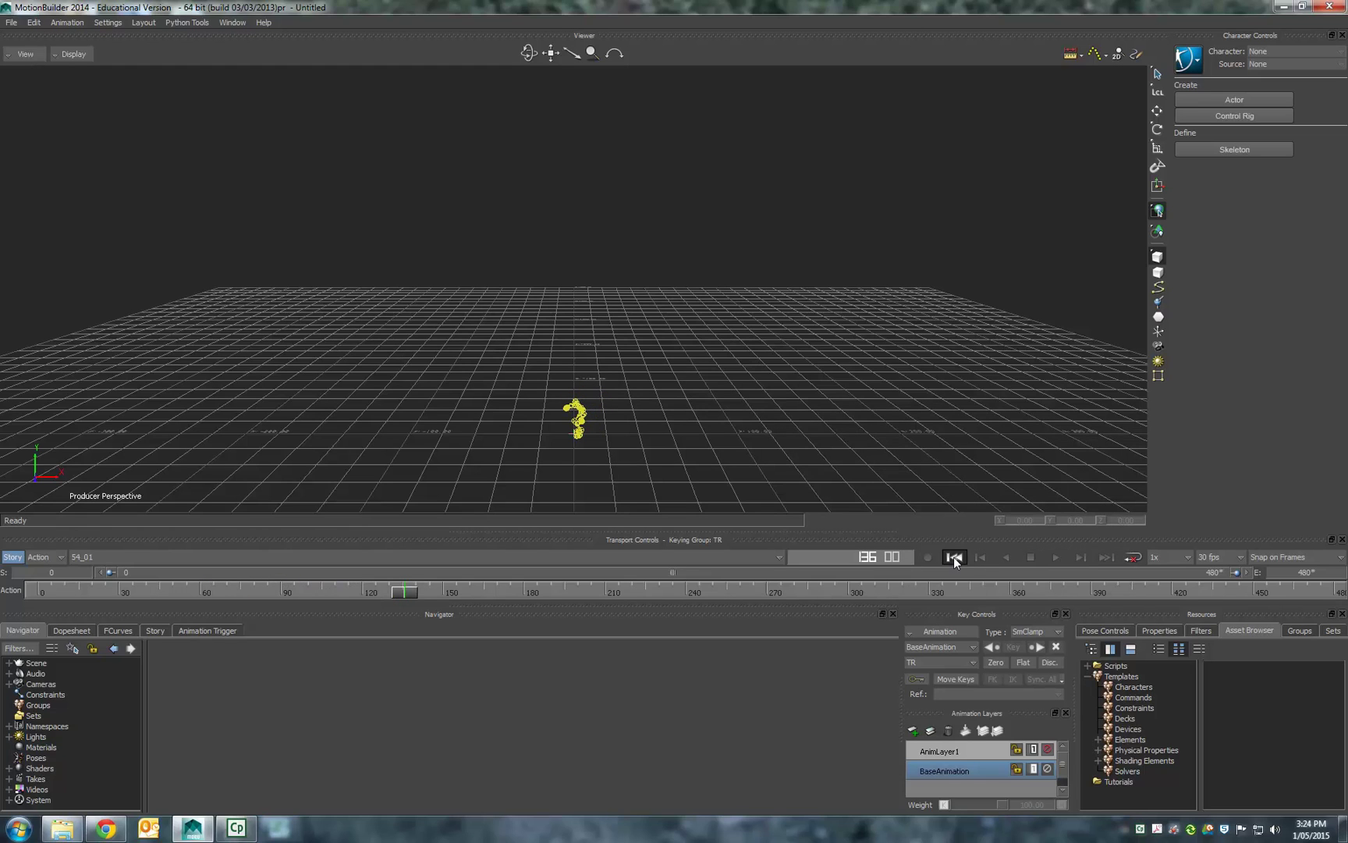
# Switch the current take to 16_51.
pyautogui.click(656, 554)
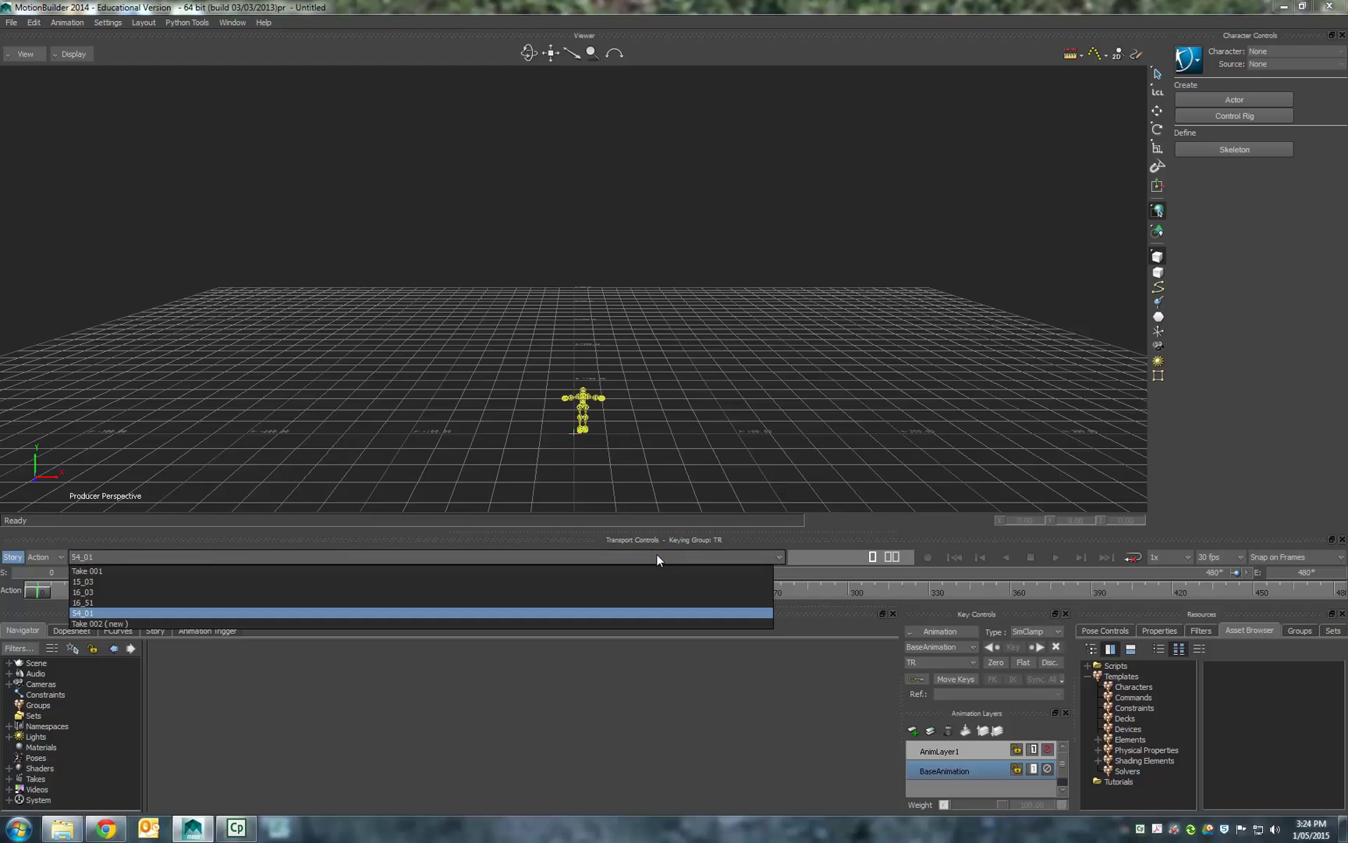
pyautogui.click(78, 603)
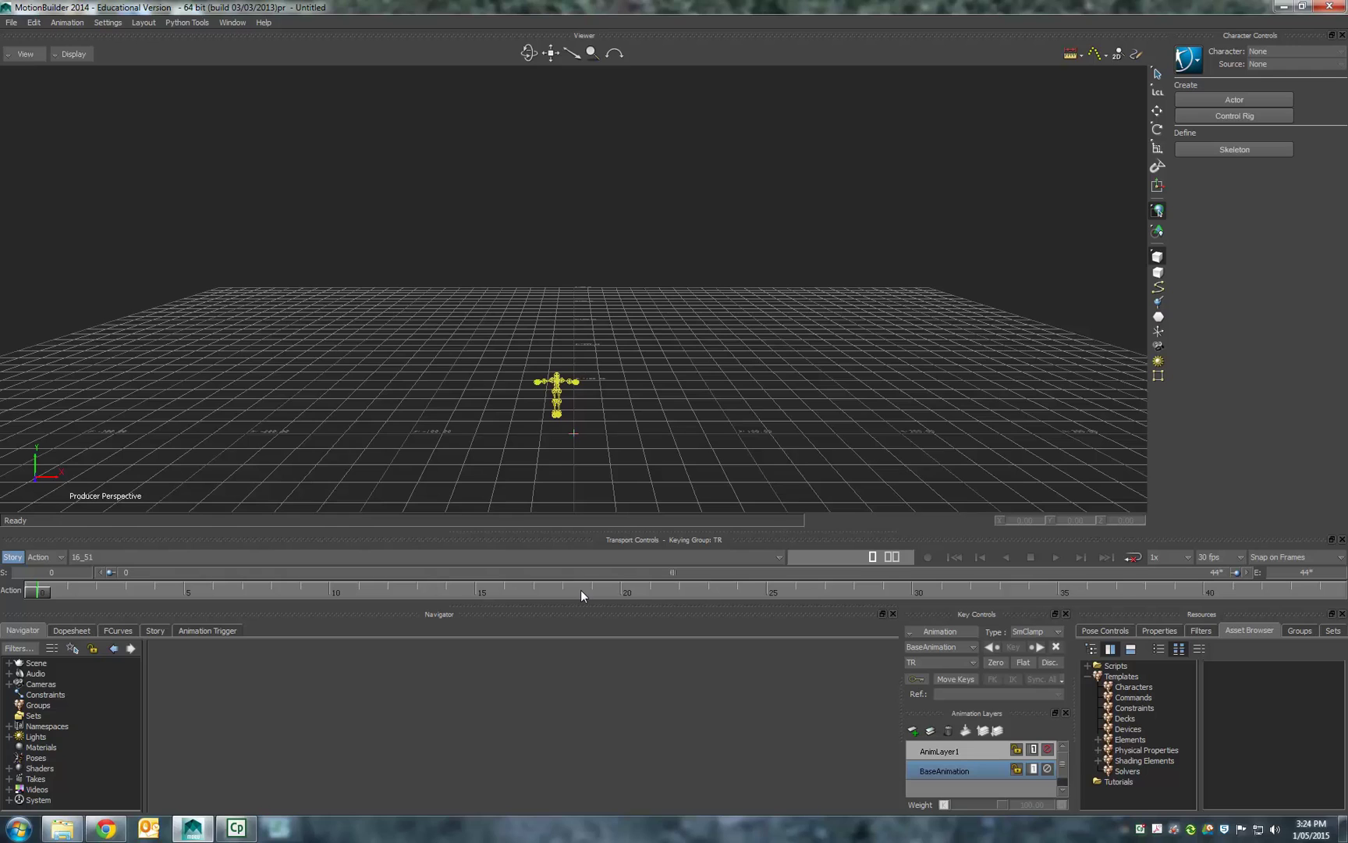
# Add a Character template asset to the scene and show its character definition mapping list.
pyautogui.click(1128, 688)
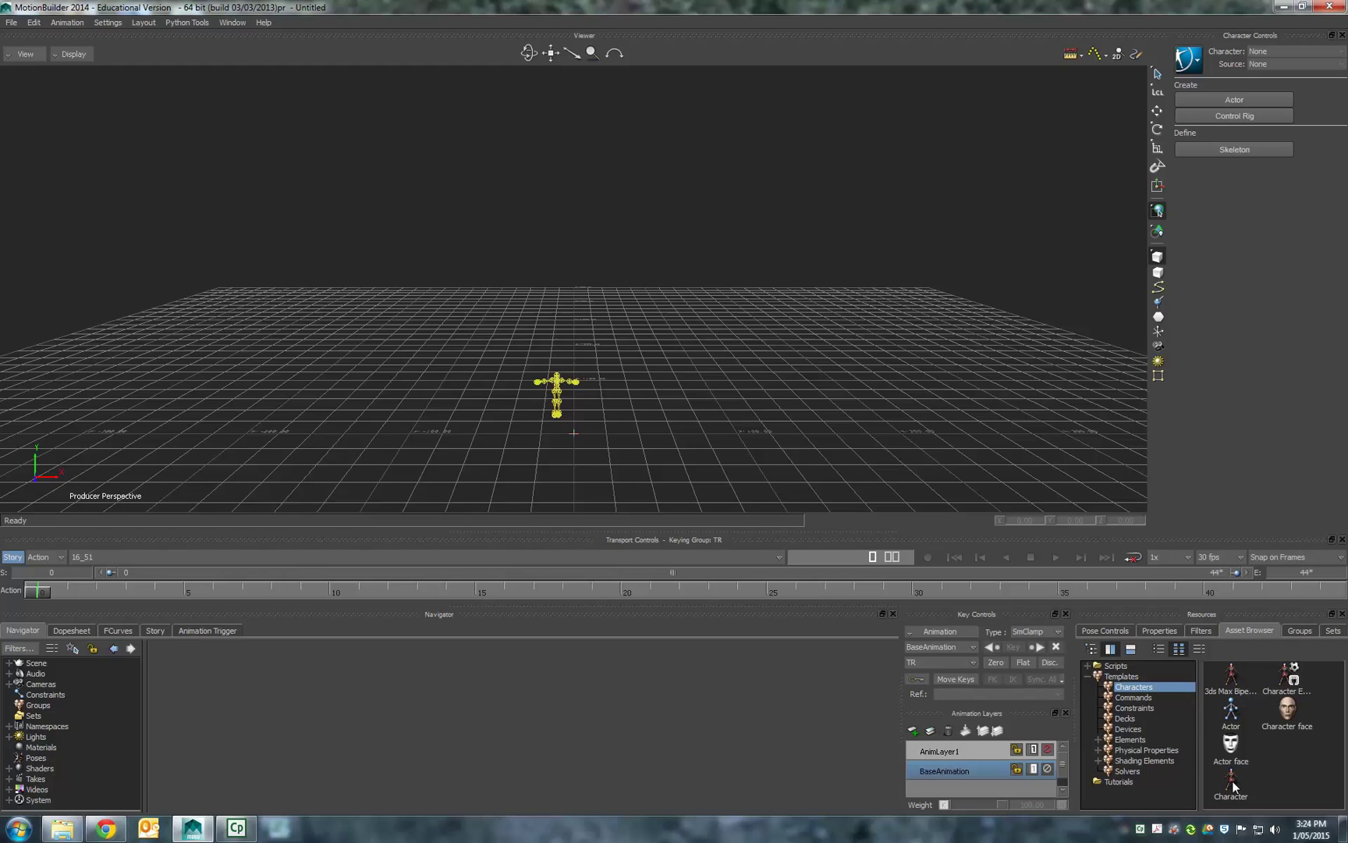
pyautogui.moveTo(1233, 783); pyautogui.dragTo(644, 404)
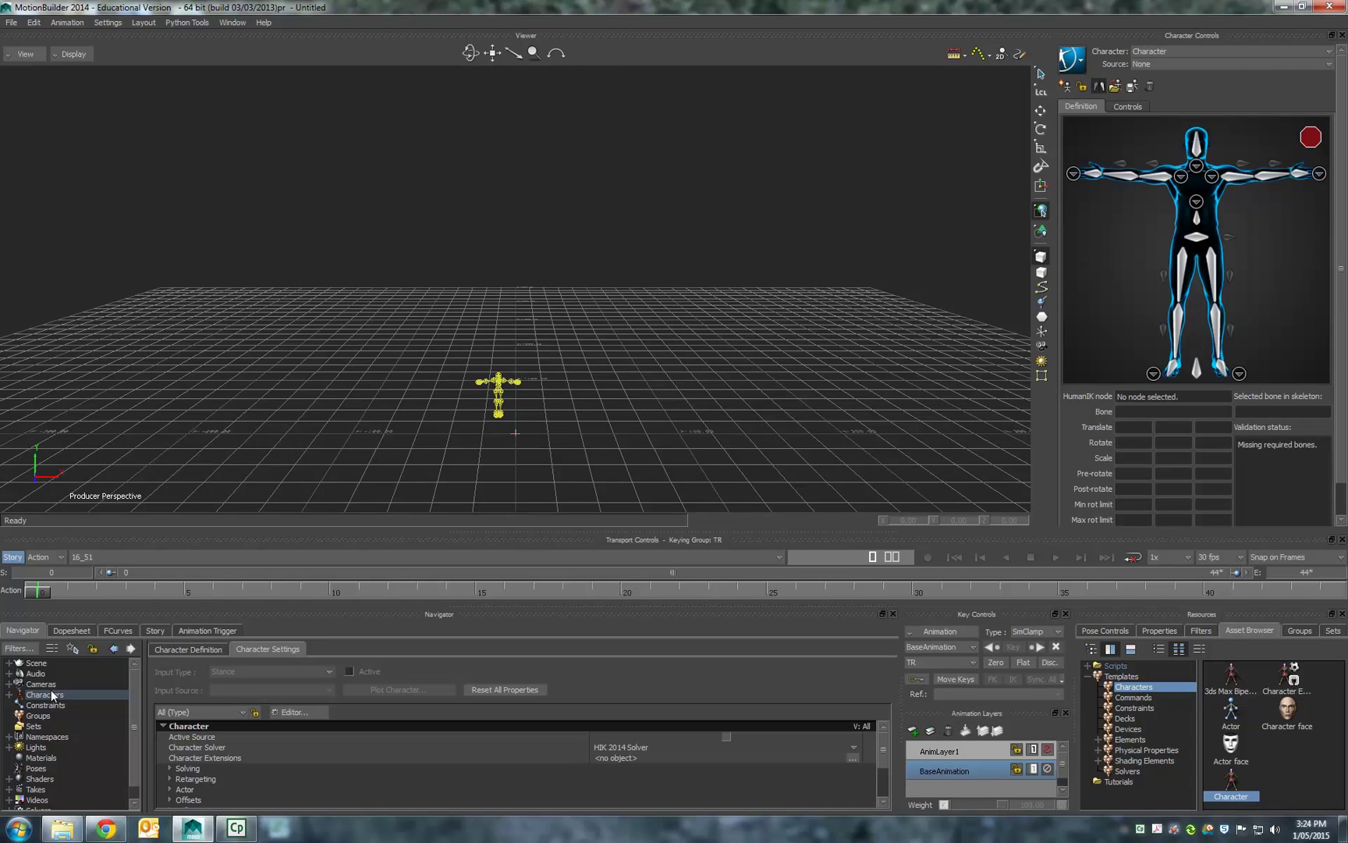
pyautogui.click(174, 649)
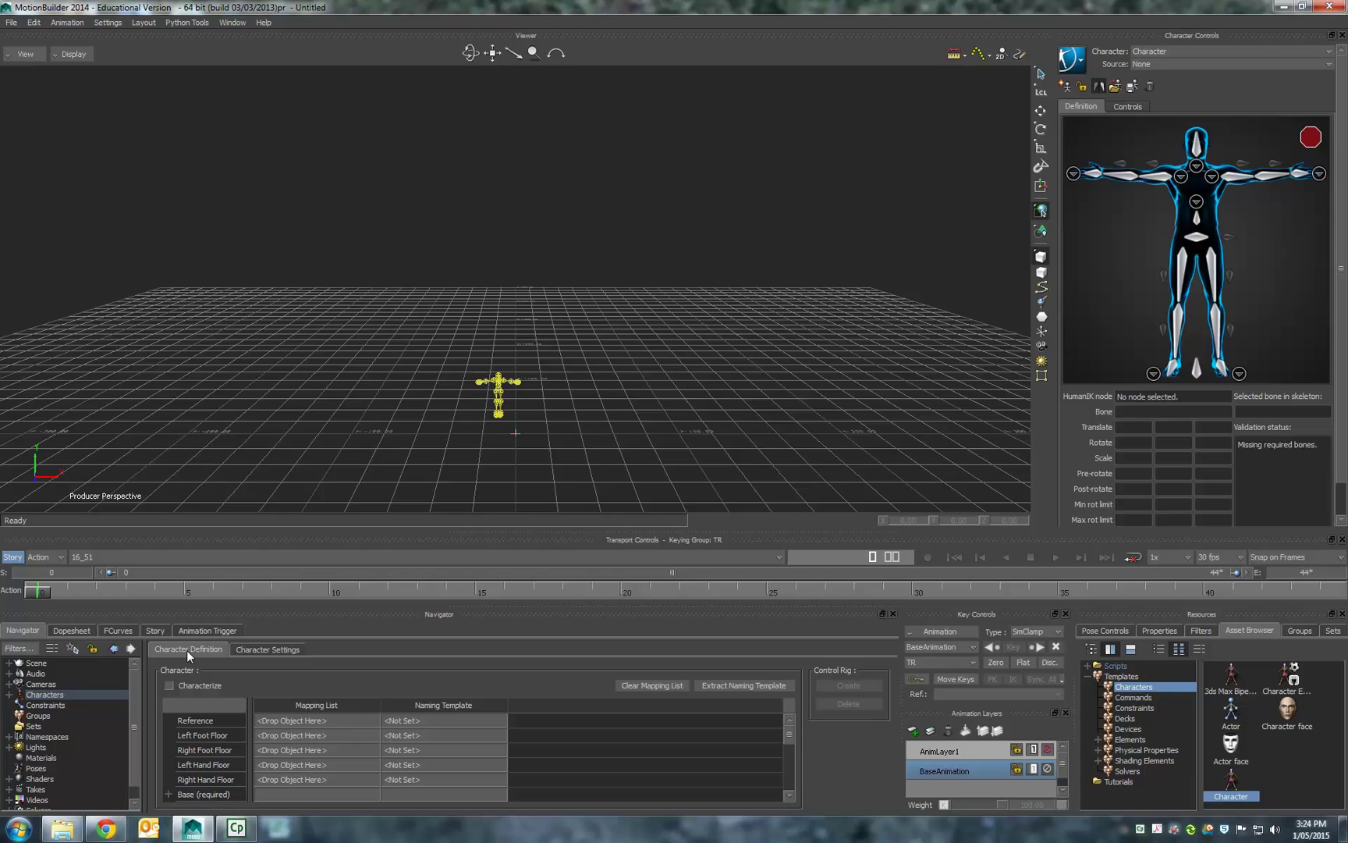
# Expand the whole BVH:reference branch in the scene hierarchy and widen the tree so the bone names are readable.
pyautogui.click(39, 664)
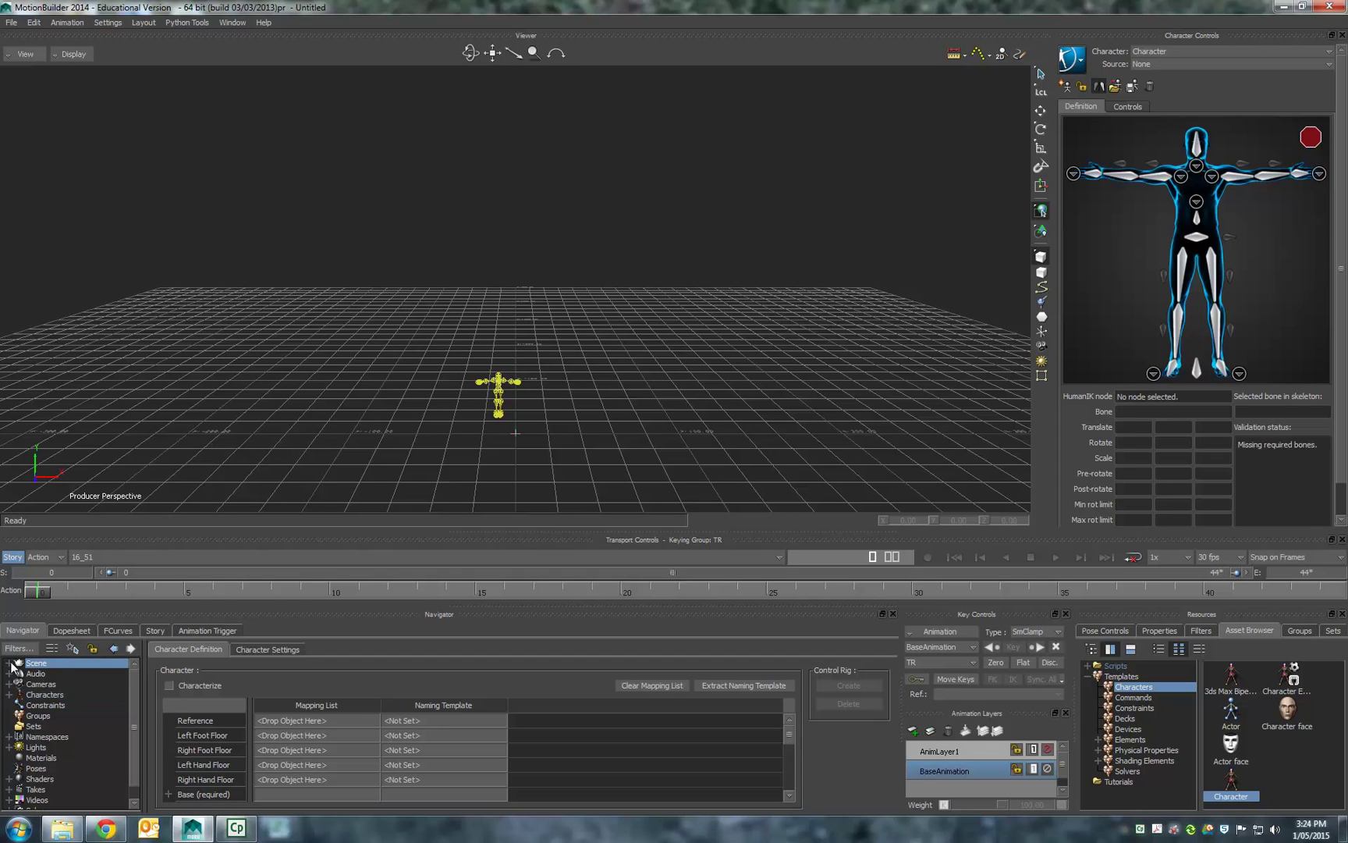
pyautogui.click(10, 662)
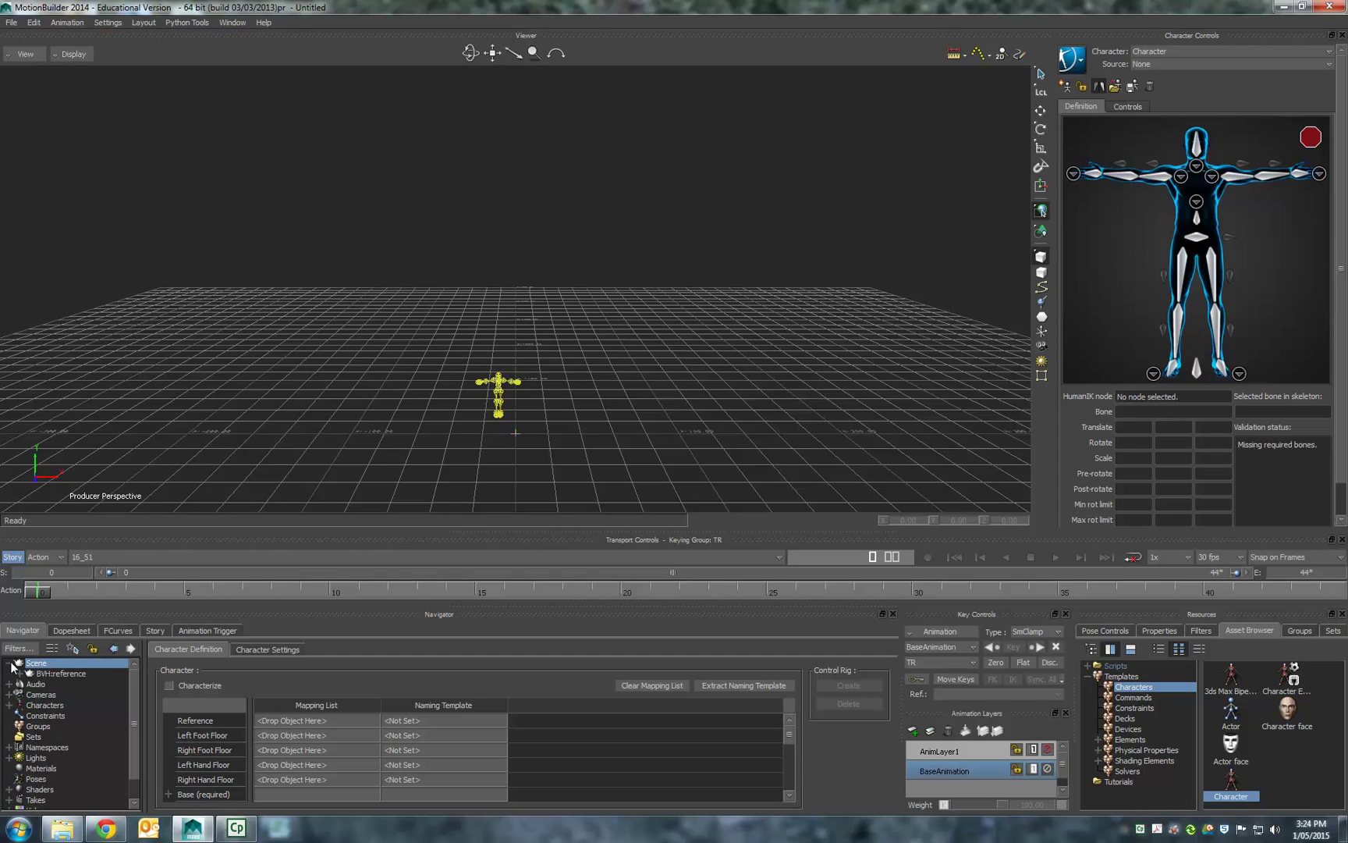
pyautogui.rightClick(51, 678)
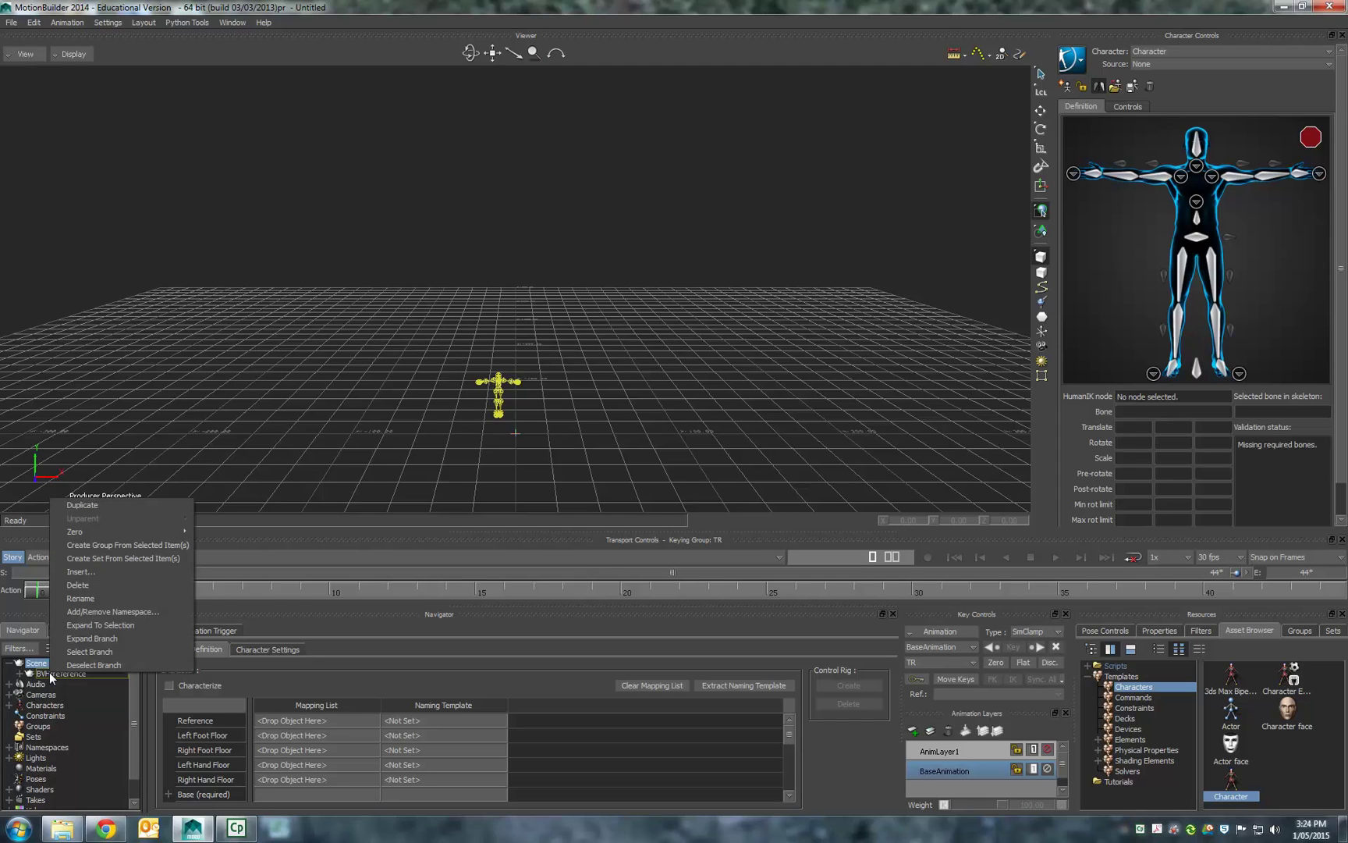
pyautogui.click(82, 643)
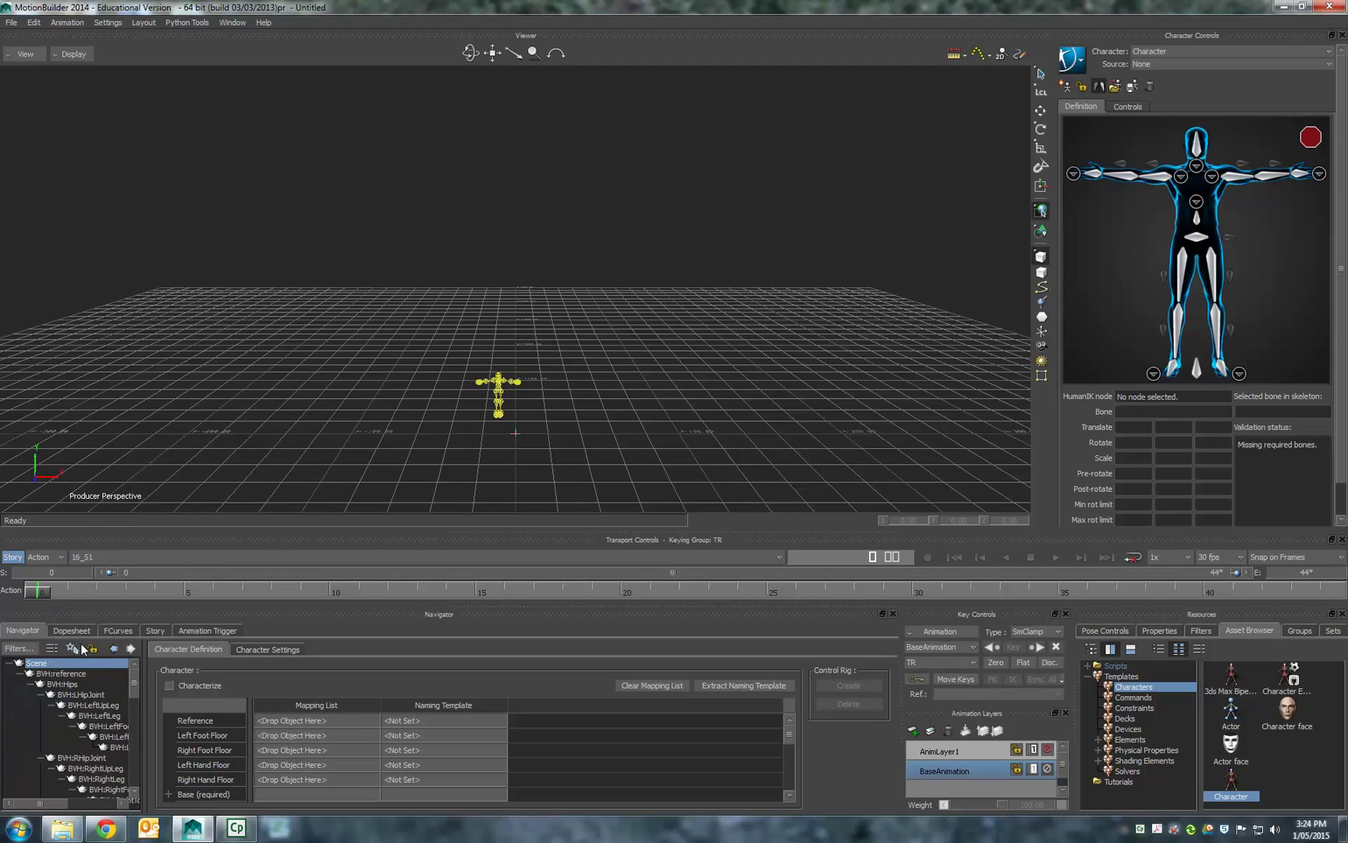
pyautogui.moveTo(144, 736); pyautogui.dragTo(253, 735)
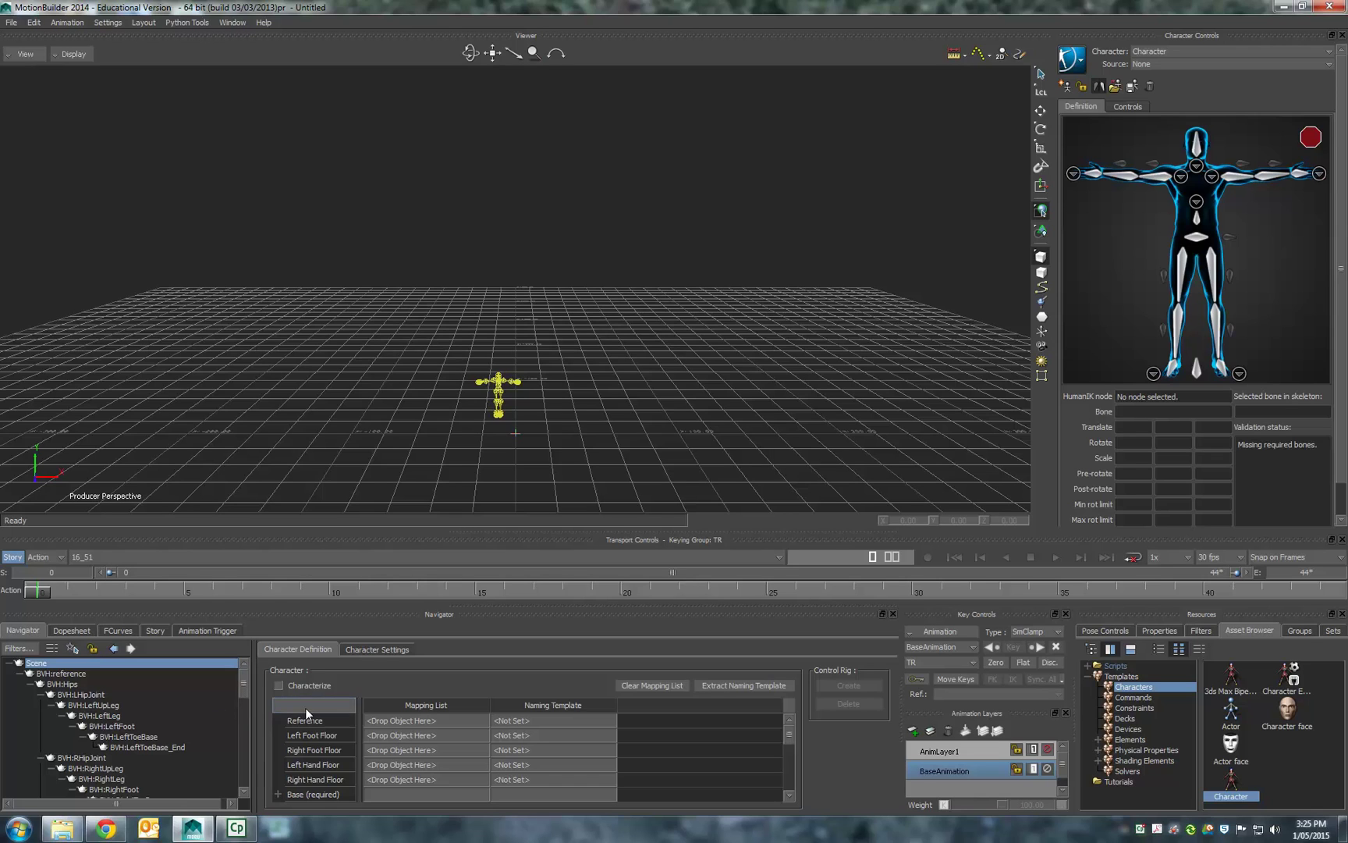
# Map BVH:Hips, BVH:LeftUpLeg, BVH:LeftLeg and BVH:LeftFoot to the matching required base slots of the character definition.
pyautogui.scroll(-1, 478, 738)
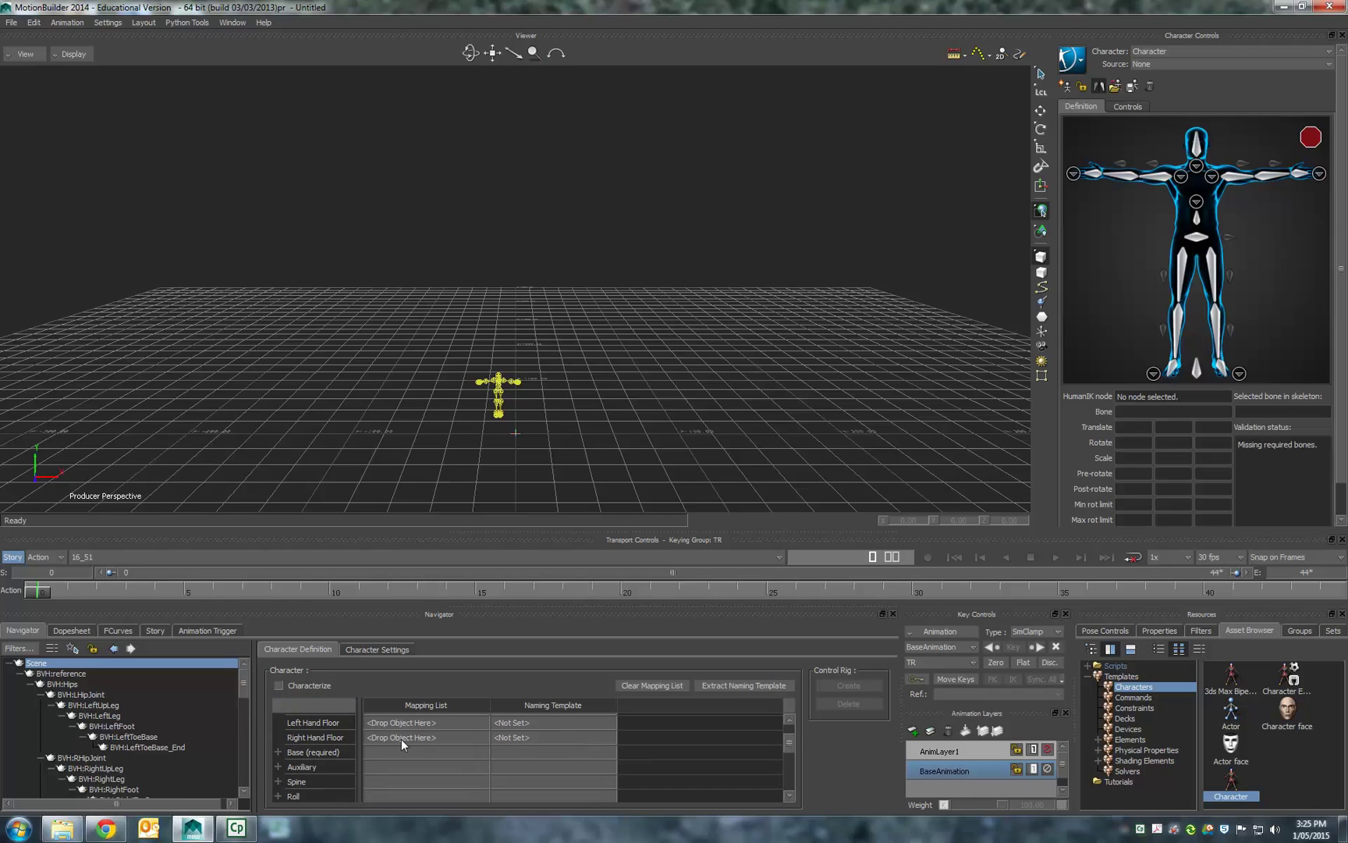
pyautogui.click(278, 753)
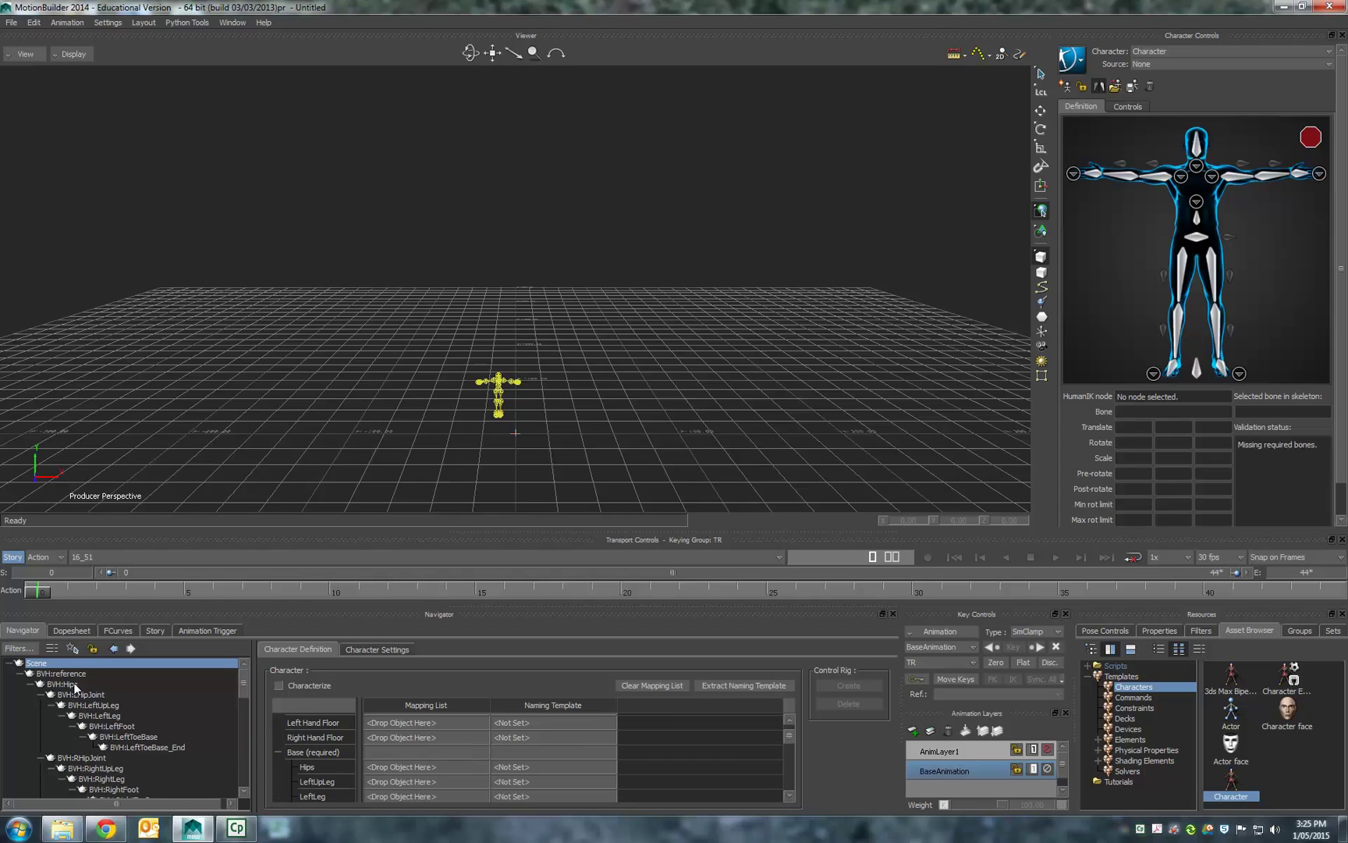
pyautogui.moveTo(62, 684); pyautogui.dragTo(413, 767)
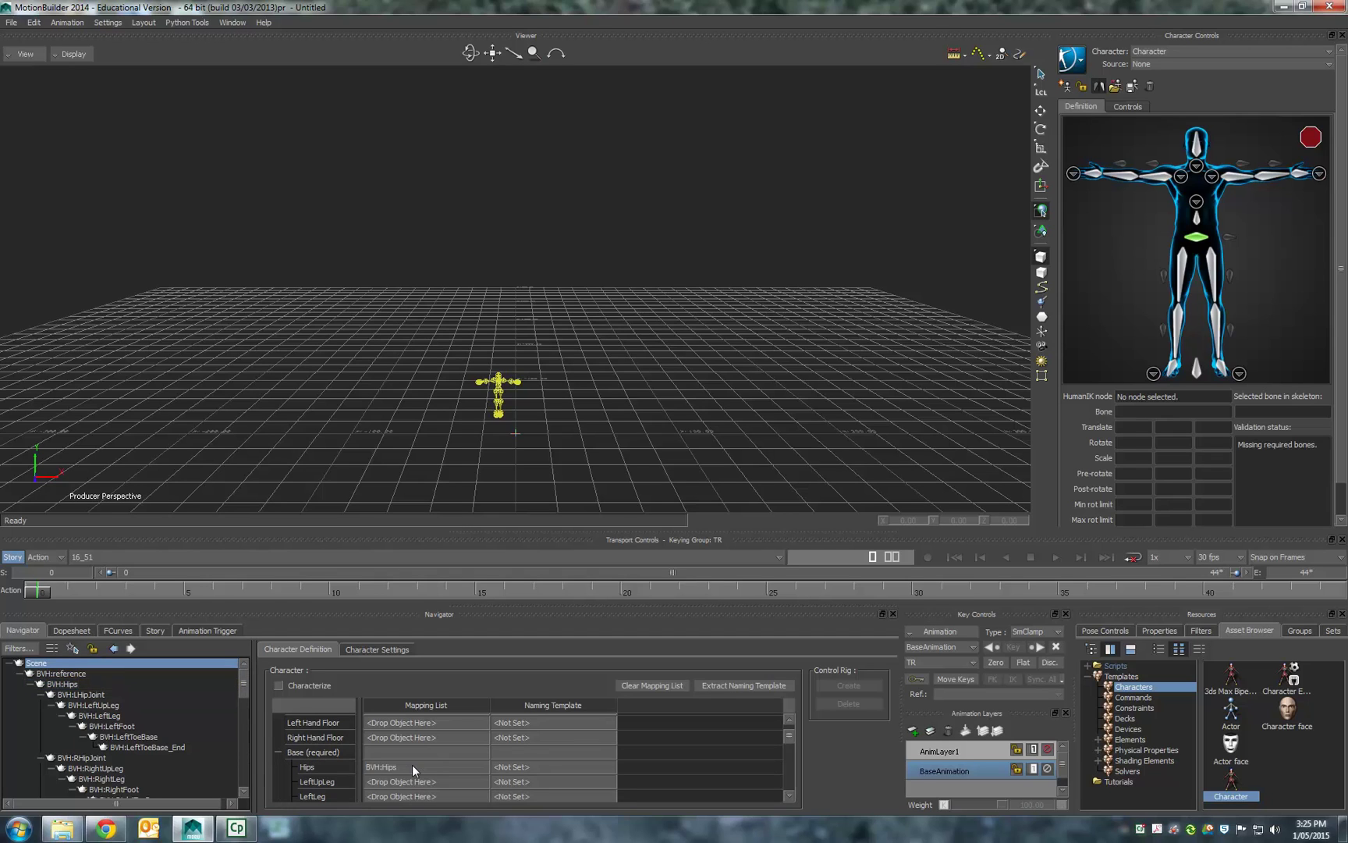
pyautogui.scroll(-1, 382, 760)
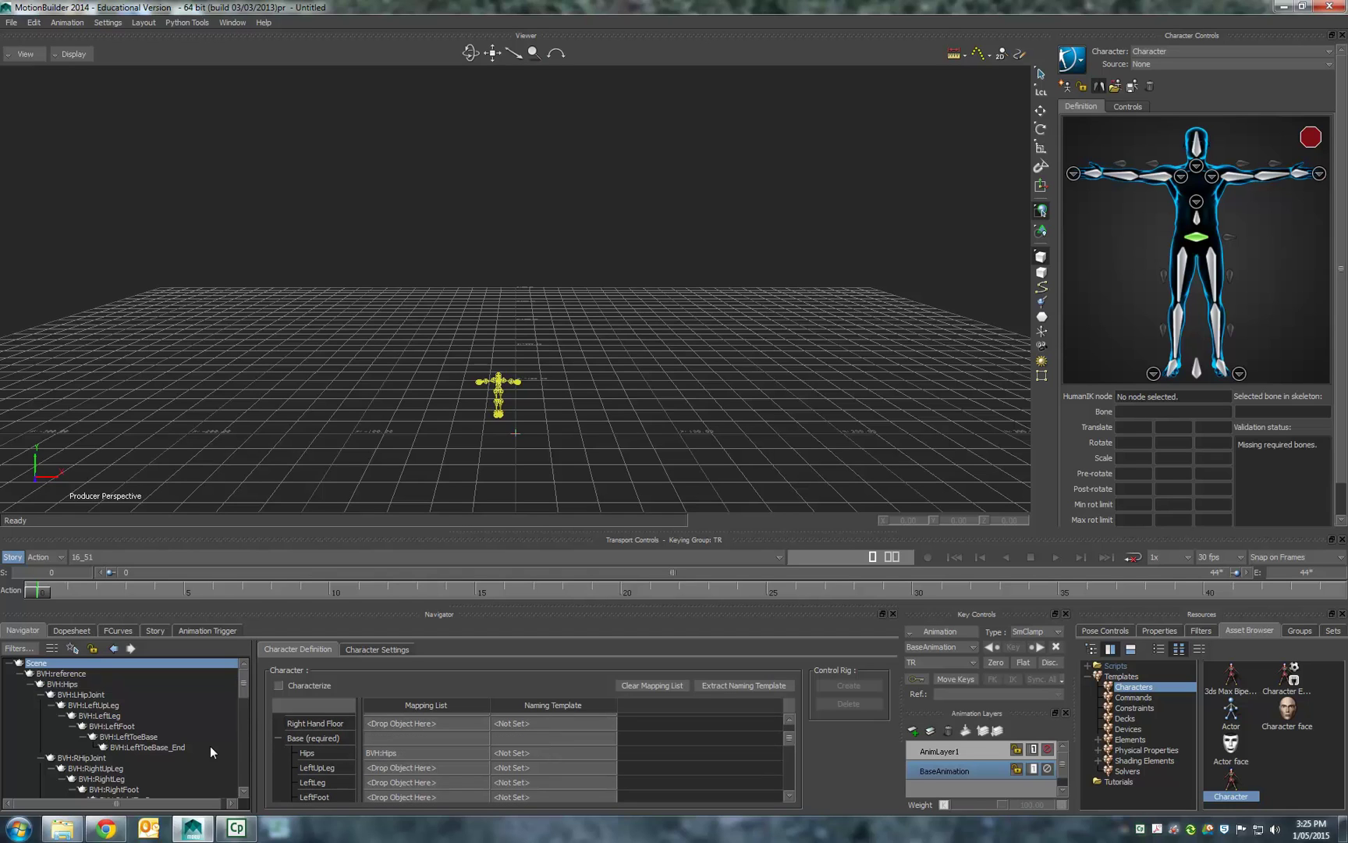
pyautogui.moveTo(84, 706); pyautogui.dragTo(396, 773)
pyautogui.moveTo(63, 707); pyautogui.dragTo(393, 768)
pyautogui.moveTo(72, 716); pyautogui.dragTo(399, 778)
pyautogui.moveTo(82, 725); pyautogui.dragTo(418, 792)
# Map BVH:RightUpLeg, BVH:RightLeg, BVH:RightFoot and BVH:Spine to the character's right leg and Spine slots.
pyautogui.scroll(-4, 418, 780)
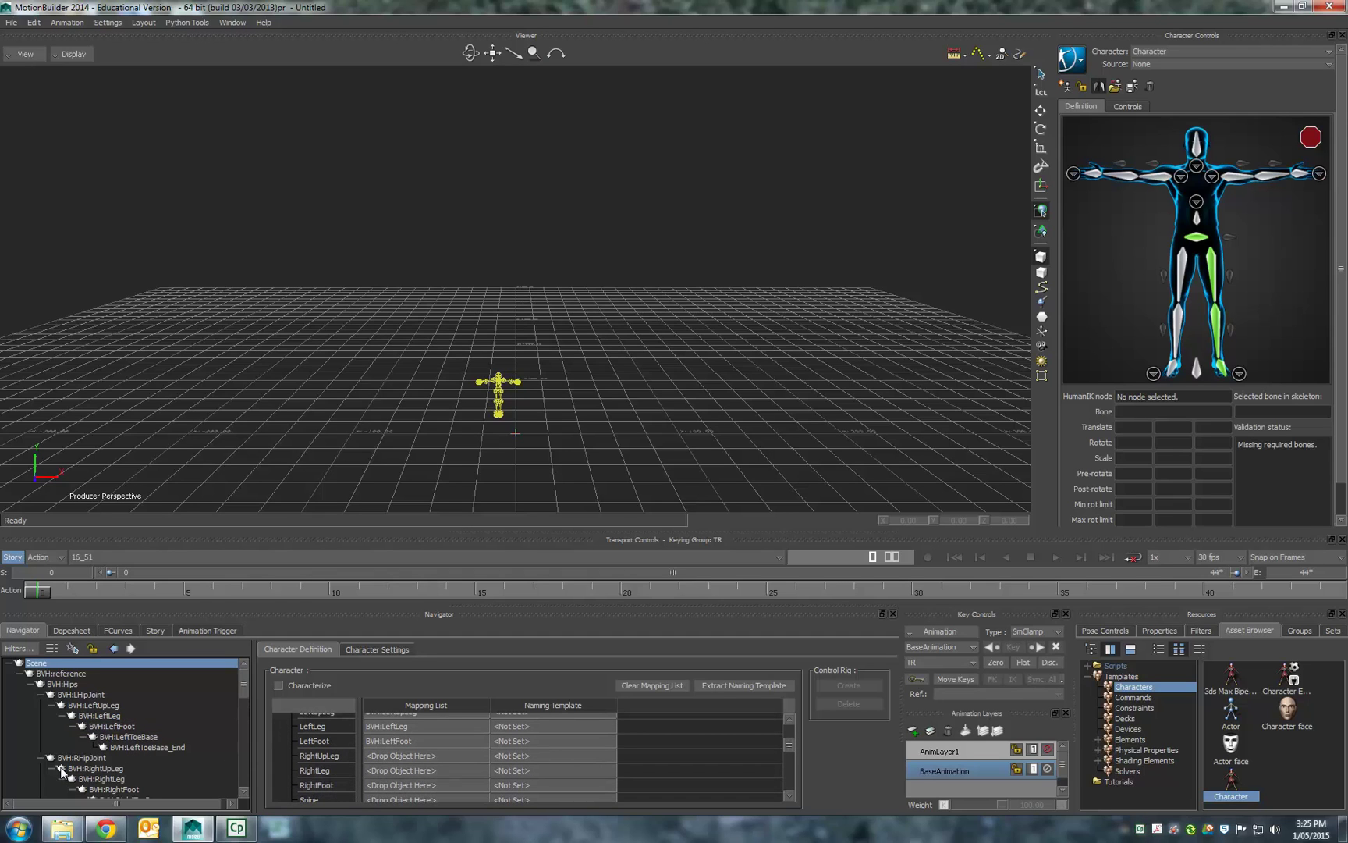
pyautogui.moveTo(62, 771); pyautogui.dragTo(389, 755)
pyautogui.moveTo(74, 781); pyautogui.dragTo(424, 774)
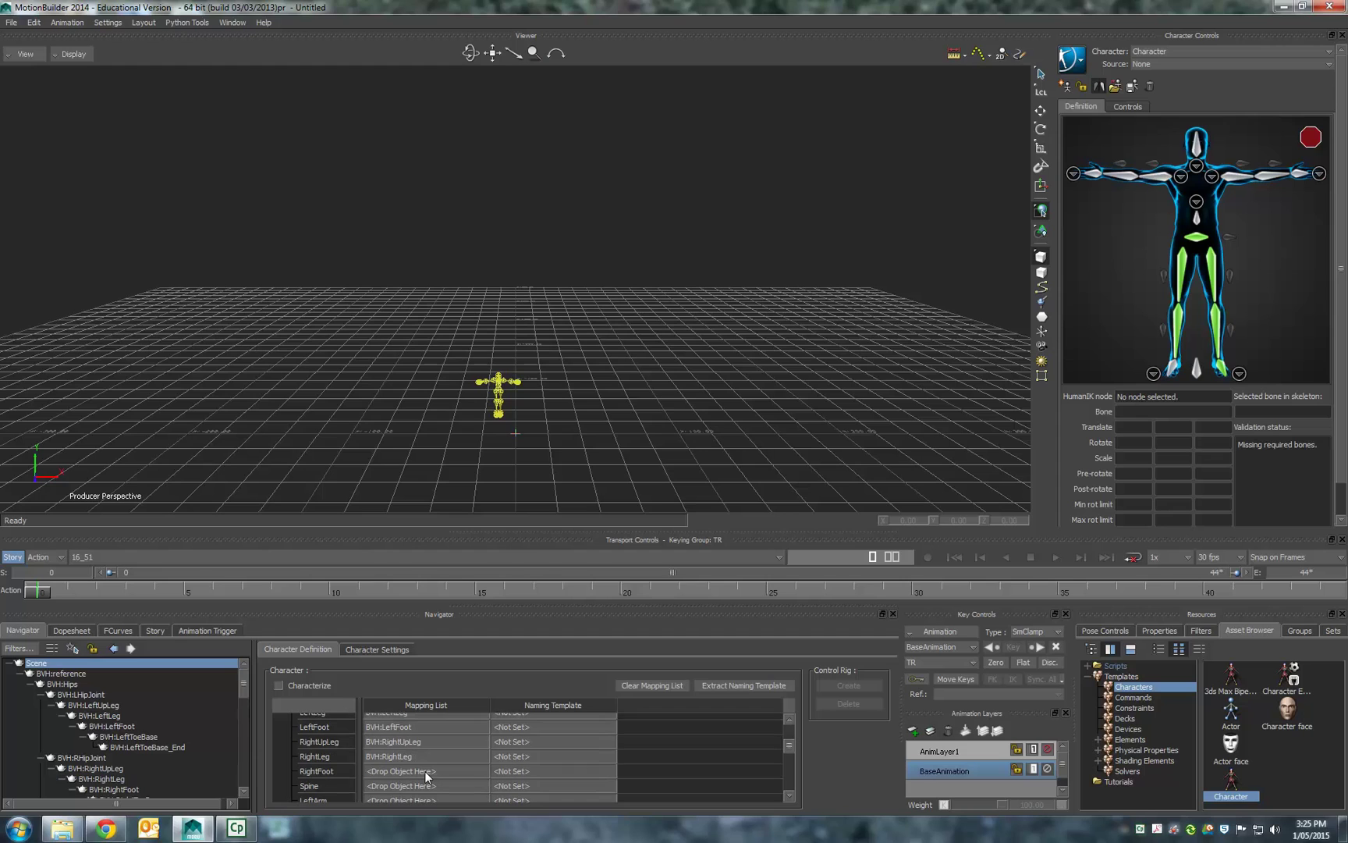
pyautogui.scroll(-2, 109, 782)
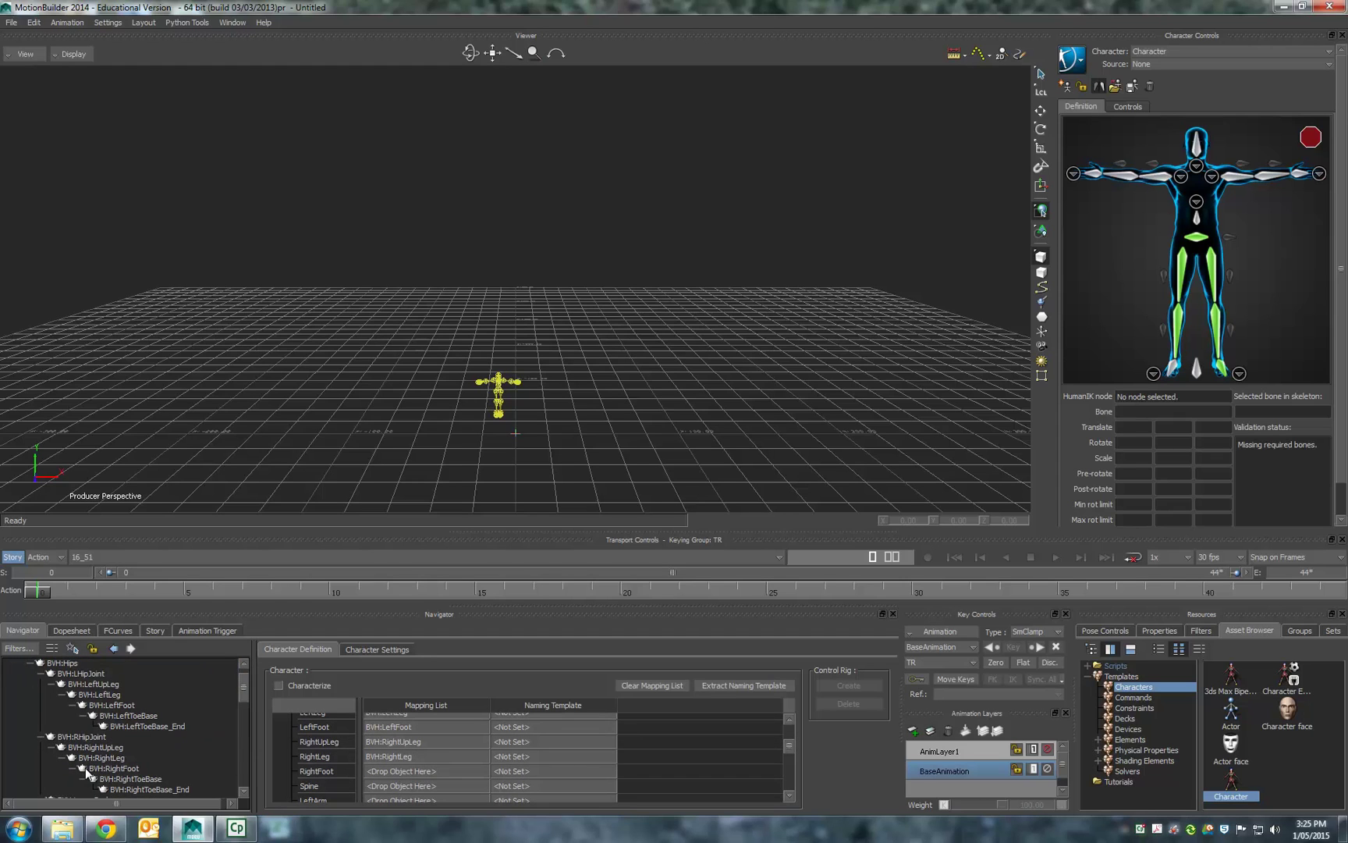
pyautogui.moveTo(85, 773); pyautogui.dragTo(407, 771)
pyautogui.scroll(-3, 161, 750)
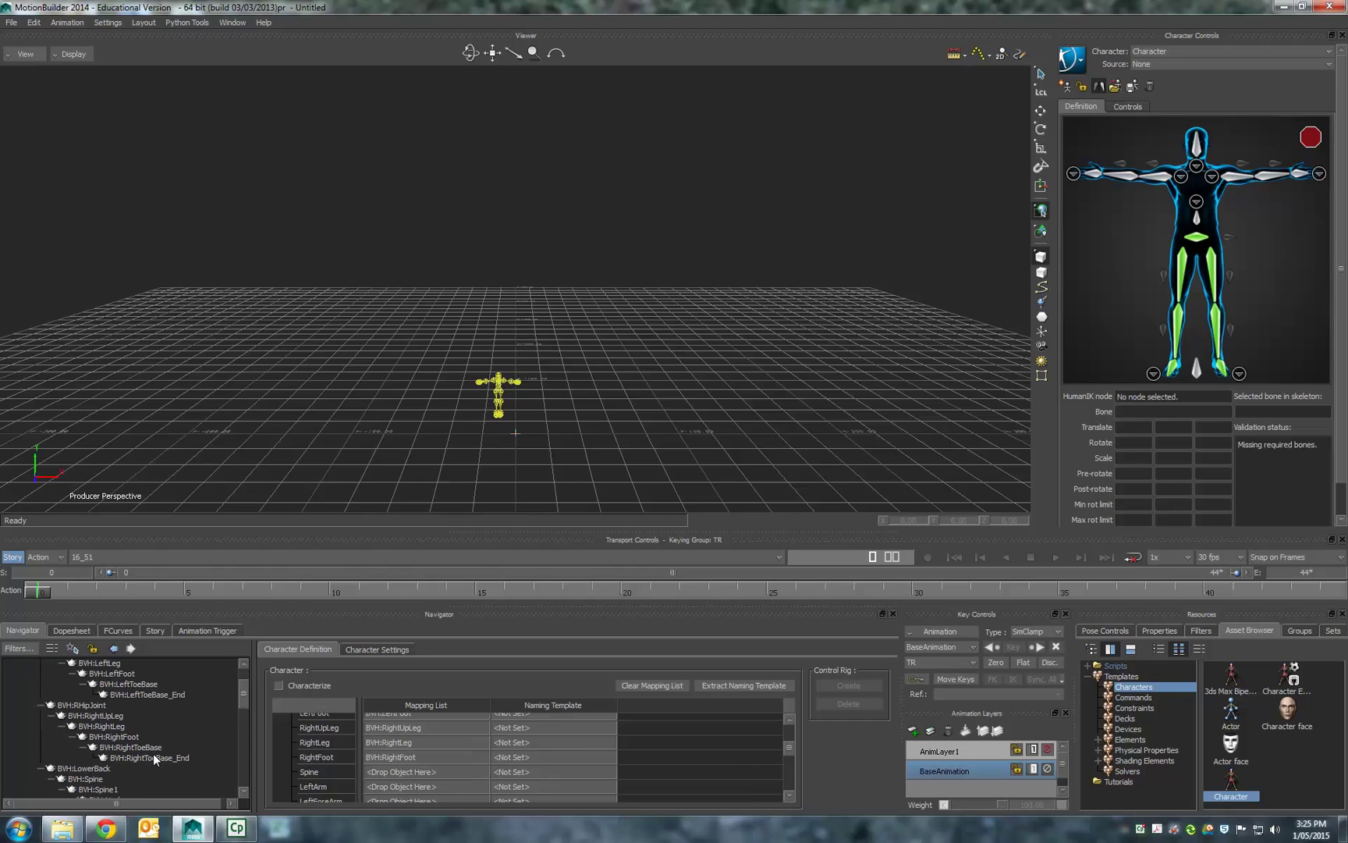
pyautogui.moveTo(70, 779); pyautogui.dragTo(378, 769)
# Map BVH:LeftArm, BVH:LeftForeArm and BVH:LeftHand to the character's LeftArm, LeftForeArm and LeftHand slots.
pyautogui.scroll(2, 193, 755)
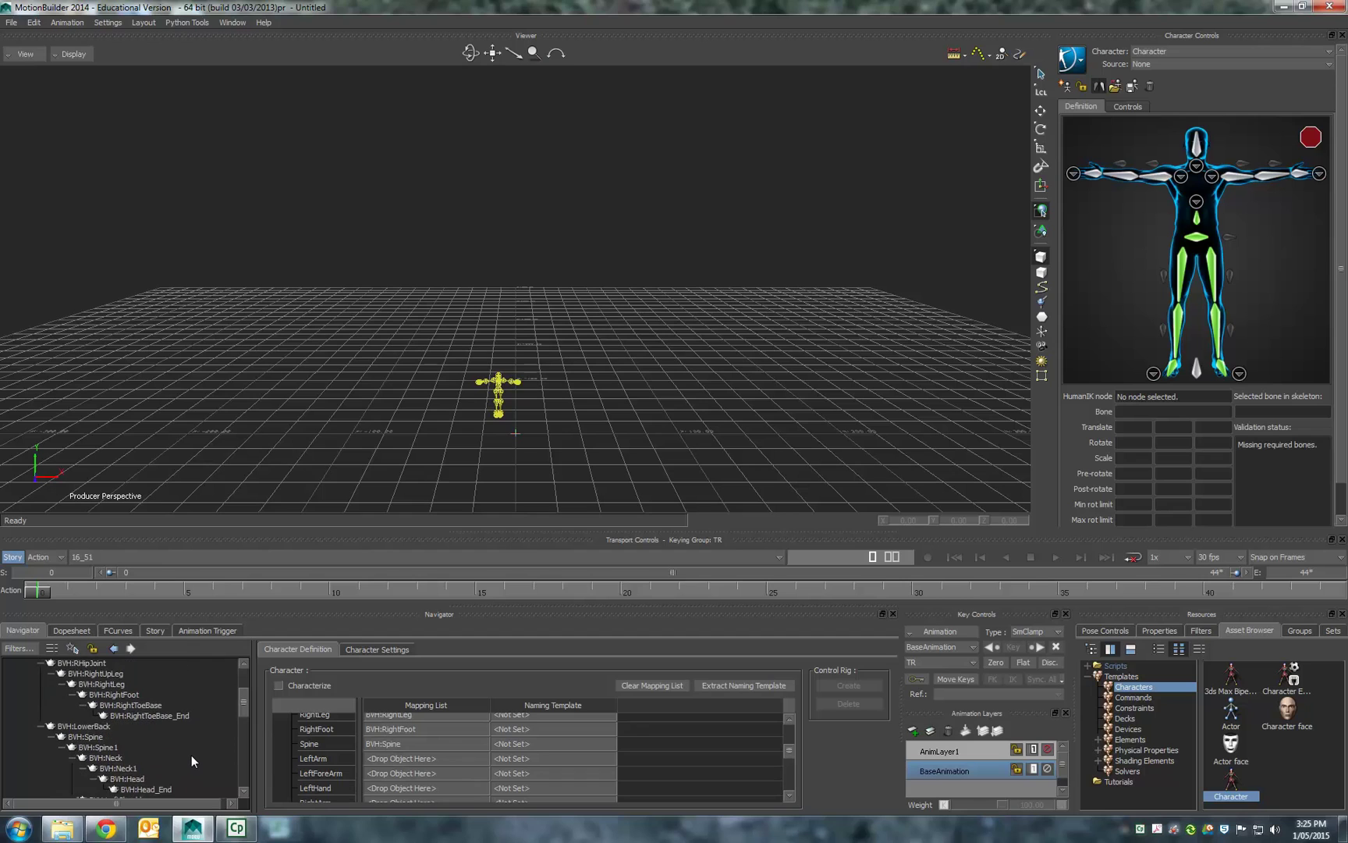
pyautogui.scroll(3, 191, 755)
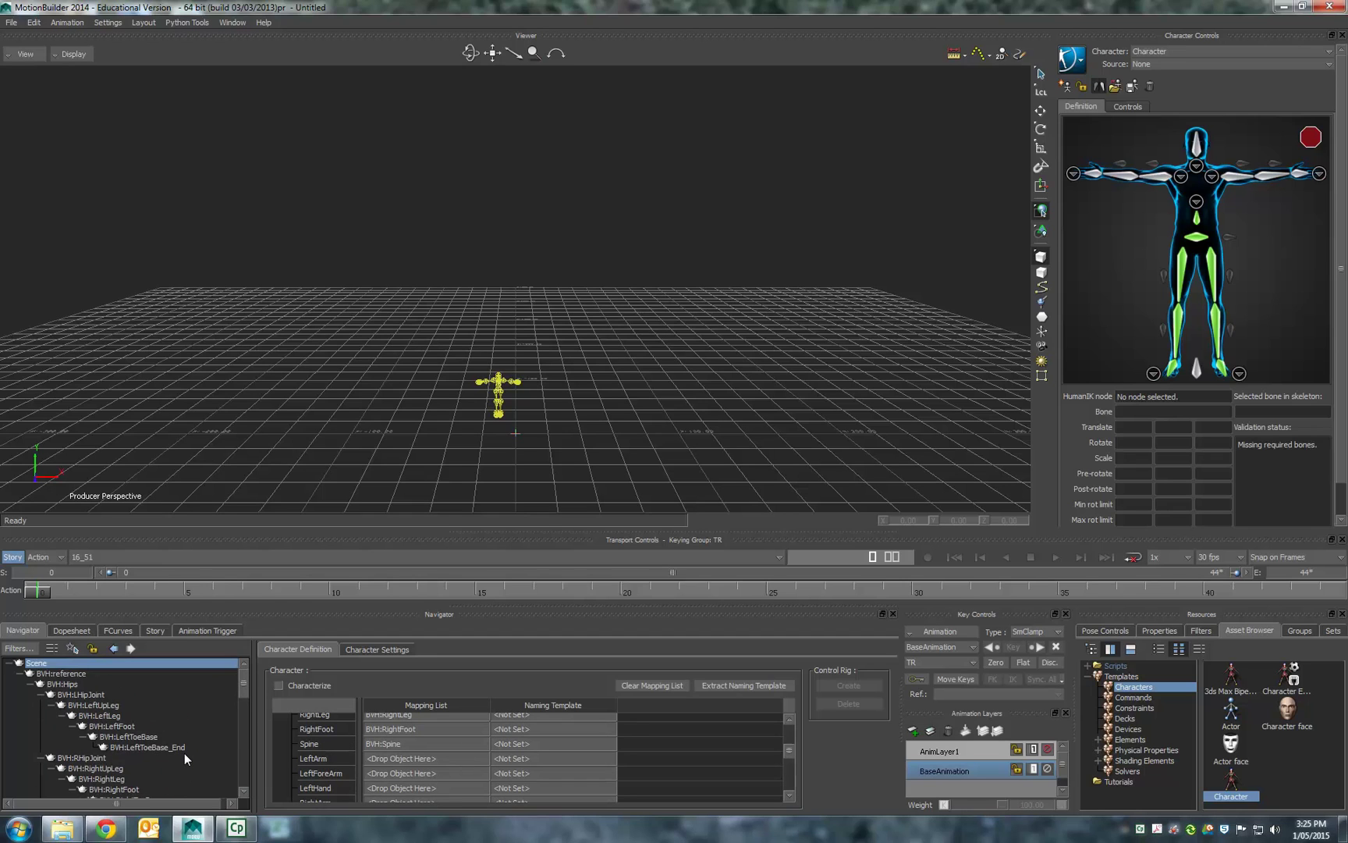
pyautogui.scroll(-5, 184, 753)
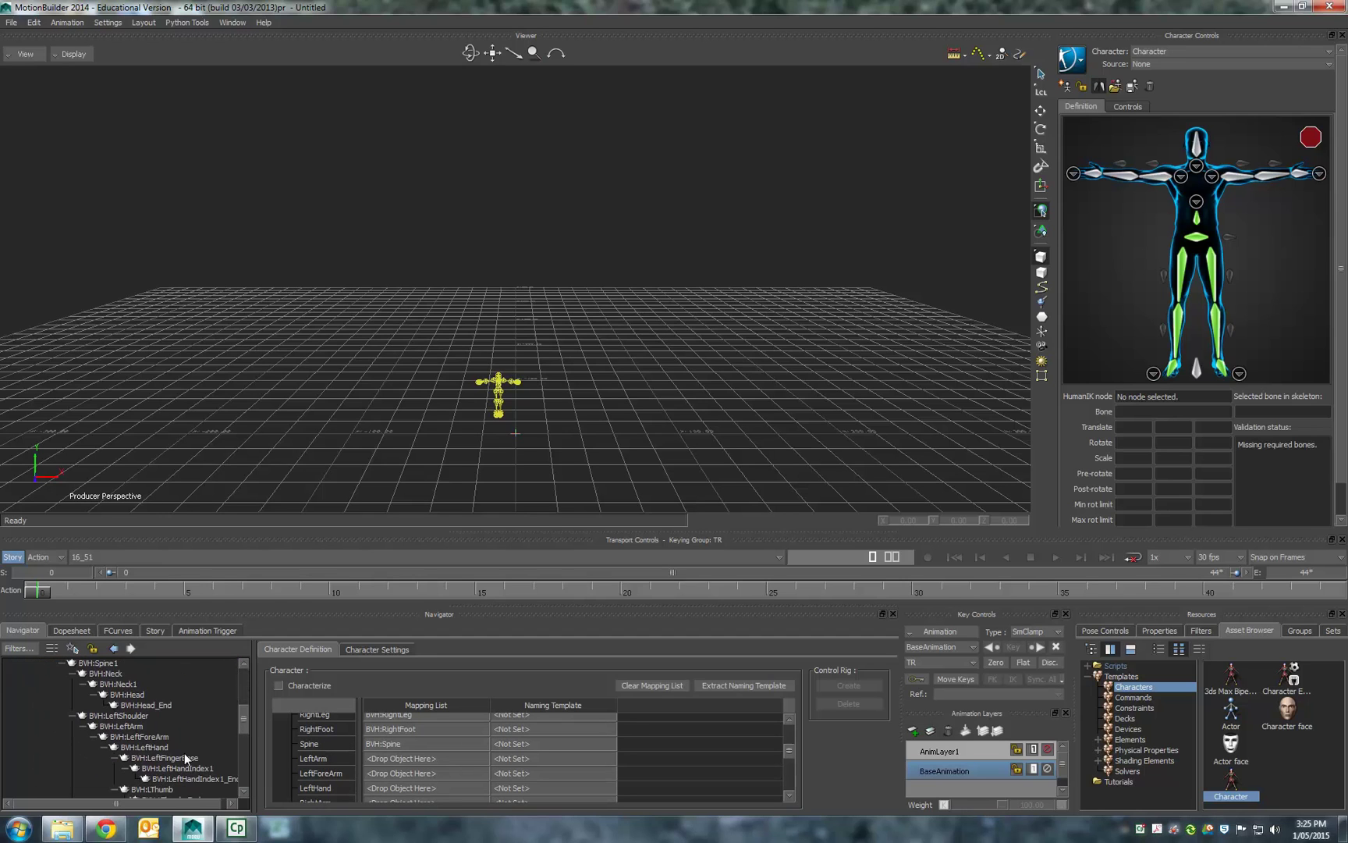
pyautogui.moveTo(93, 729); pyautogui.dragTo(396, 758)
pyautogui.click(112, 738)
pyautogui.moveTo(114, 743); pyautogui.dragTo(396, 774)
pyautogui.moveTo(116, 749); pyautogui.dragTo(382, 793)
# Map BVH:RightArm, BVH:RightForeArm and BVH:RightHand to the character's RightArm, RightForeArm and RightHand slots.
pyautogui.scroll(-2, 368, 790)
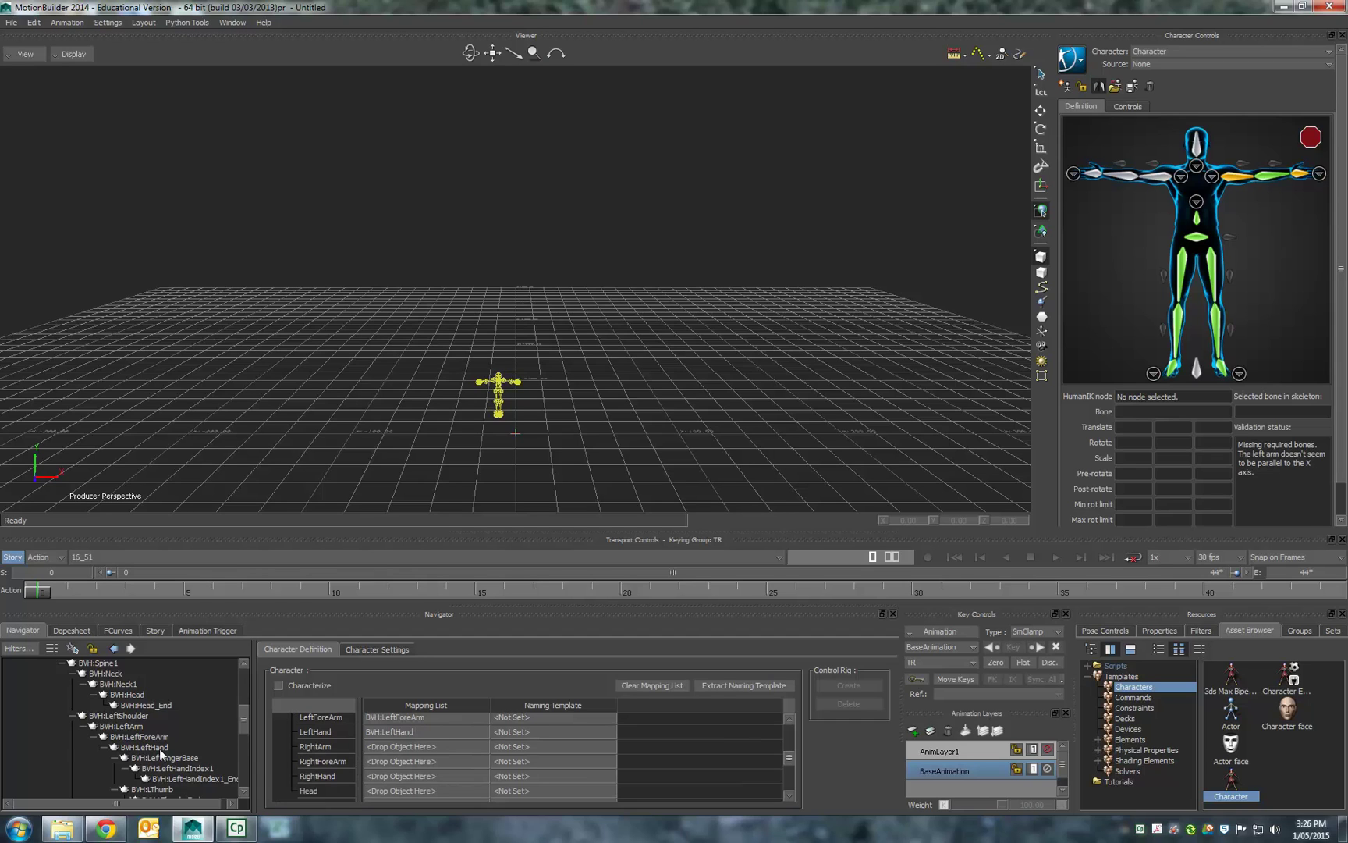
pyautogui.scroll(-3, 152, 743)
pyautogui.scroll(-2, 152, 744)
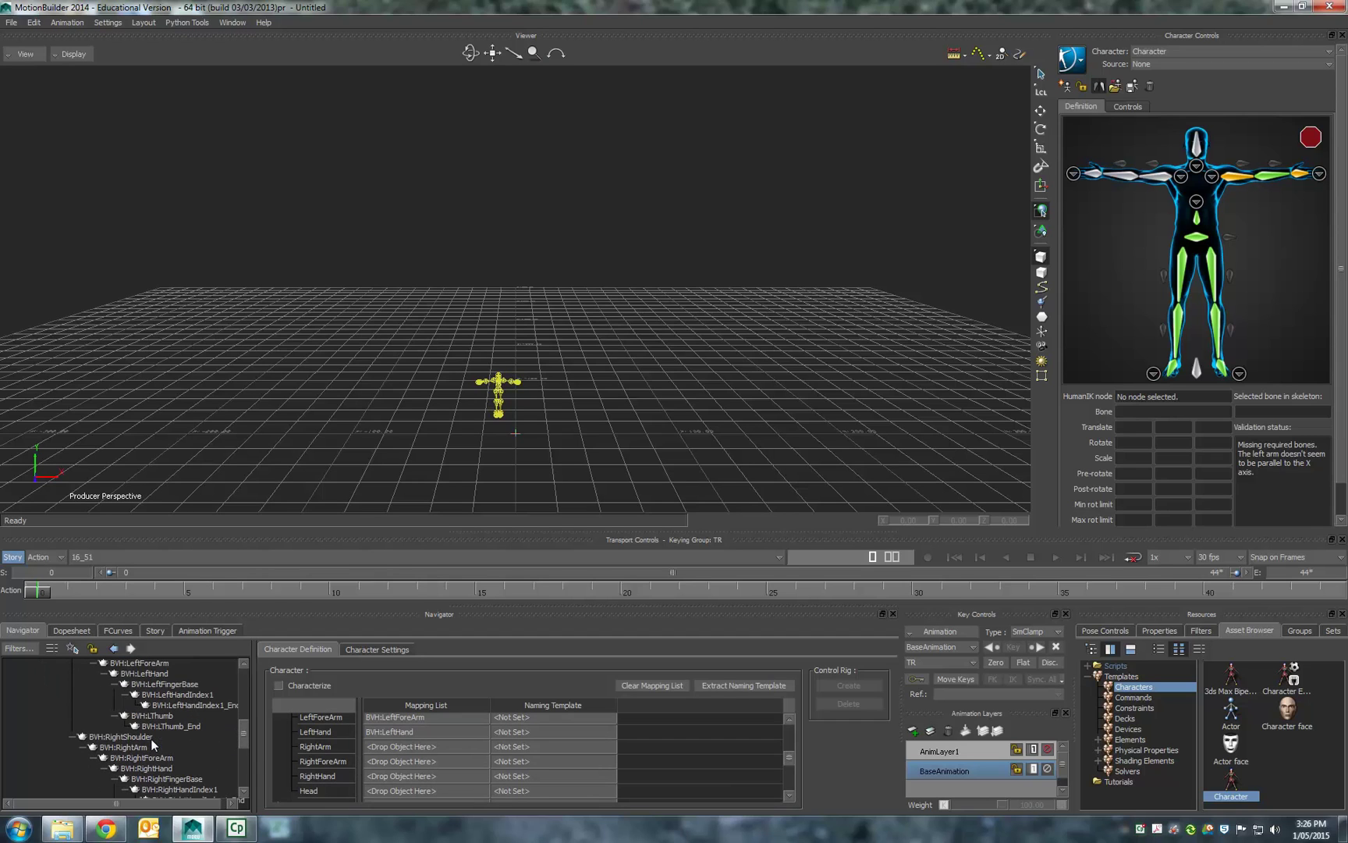
pyautogui.moveTo(94, 748); pyautogui.dragTo(401, 745)
pyautogui.moveTo(103, 761); pyautogui.dragTo(426, 766)
pyautogui.moveTo(115, 771); pyautogui.dragTo(400, 774)
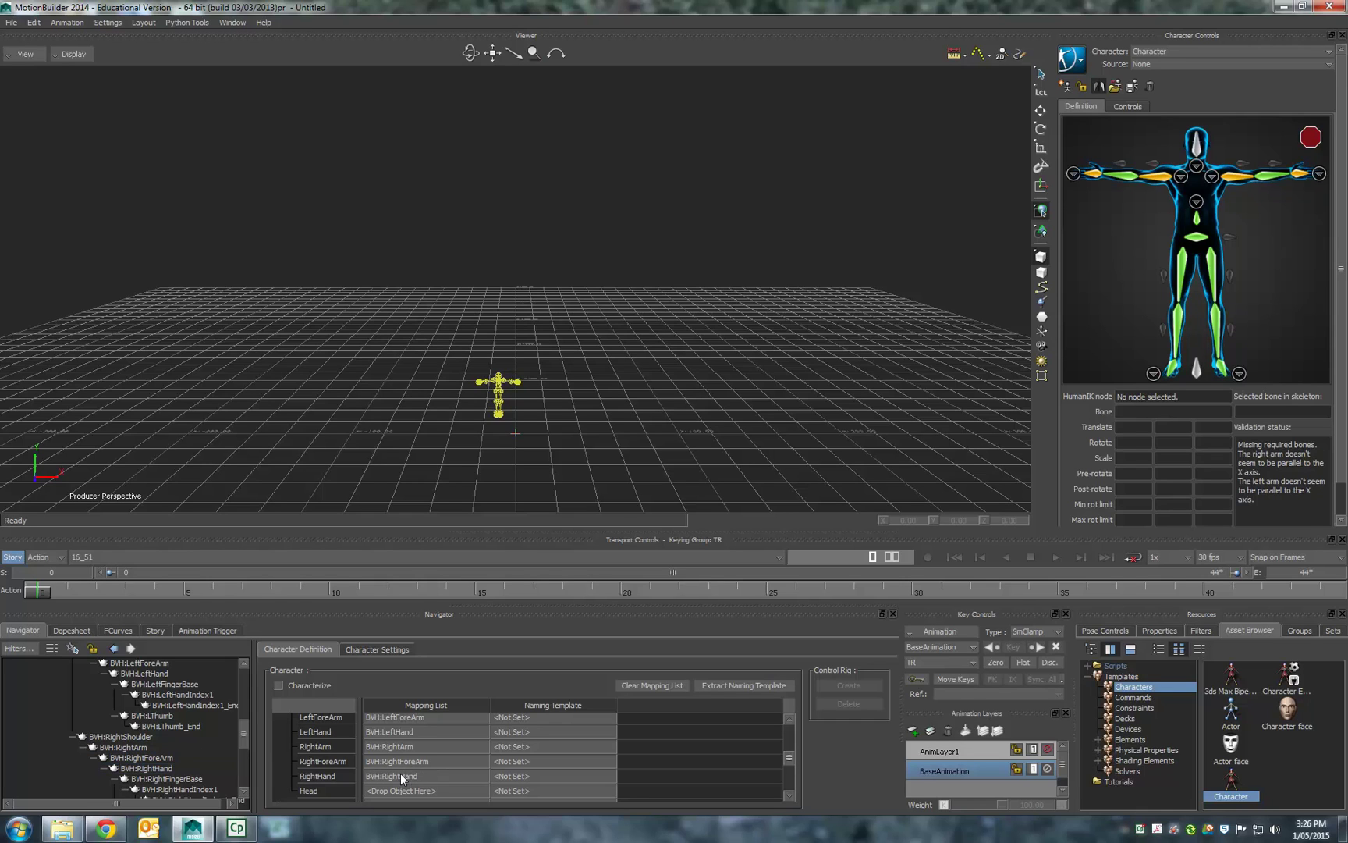
# Map the BVH:Head bone to the character's Head slot.
pyautogui.scroll(-1, 227, 738)
pyautogui.scroll(-1, 359, 764)
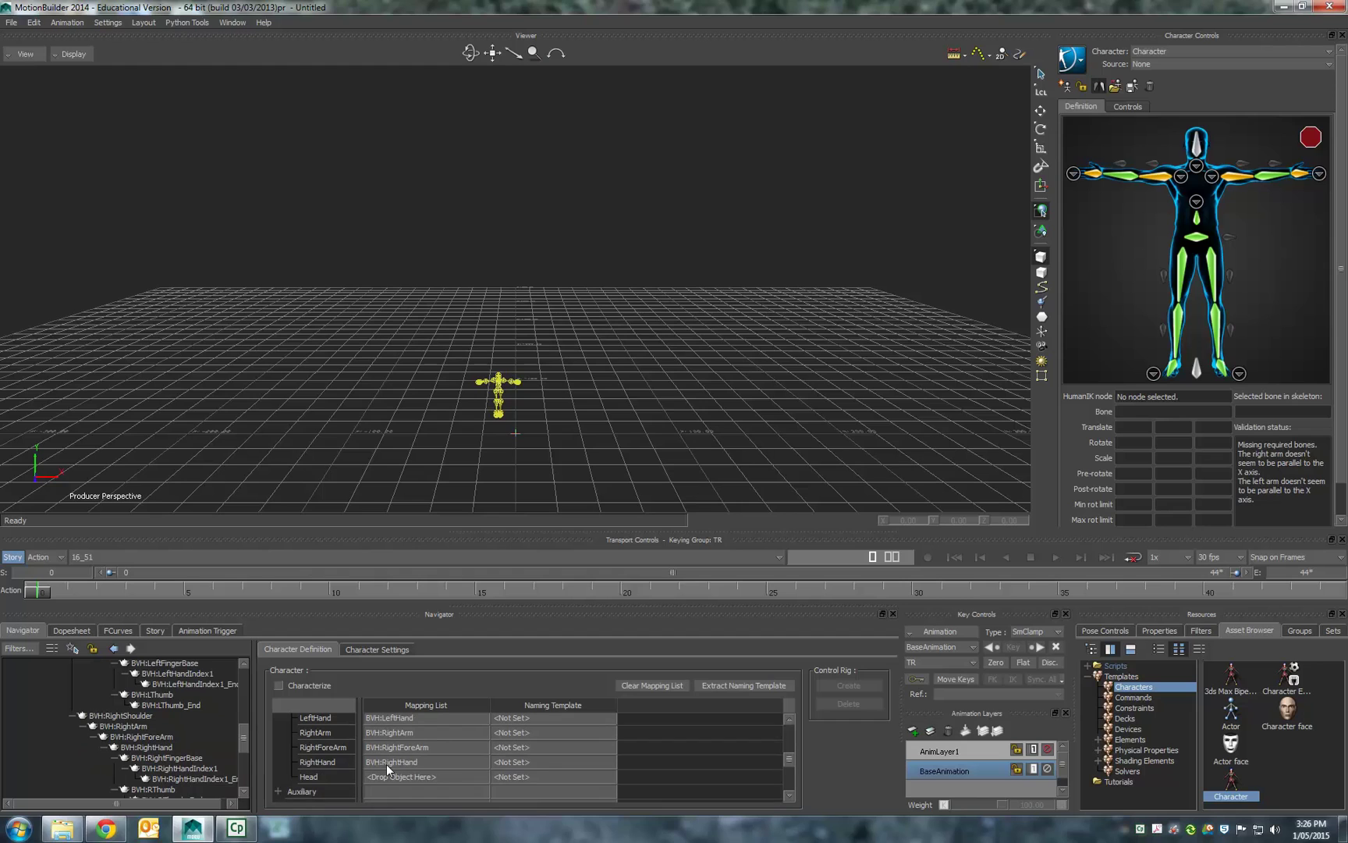
pyautogui.scroll(5, 186, 763)
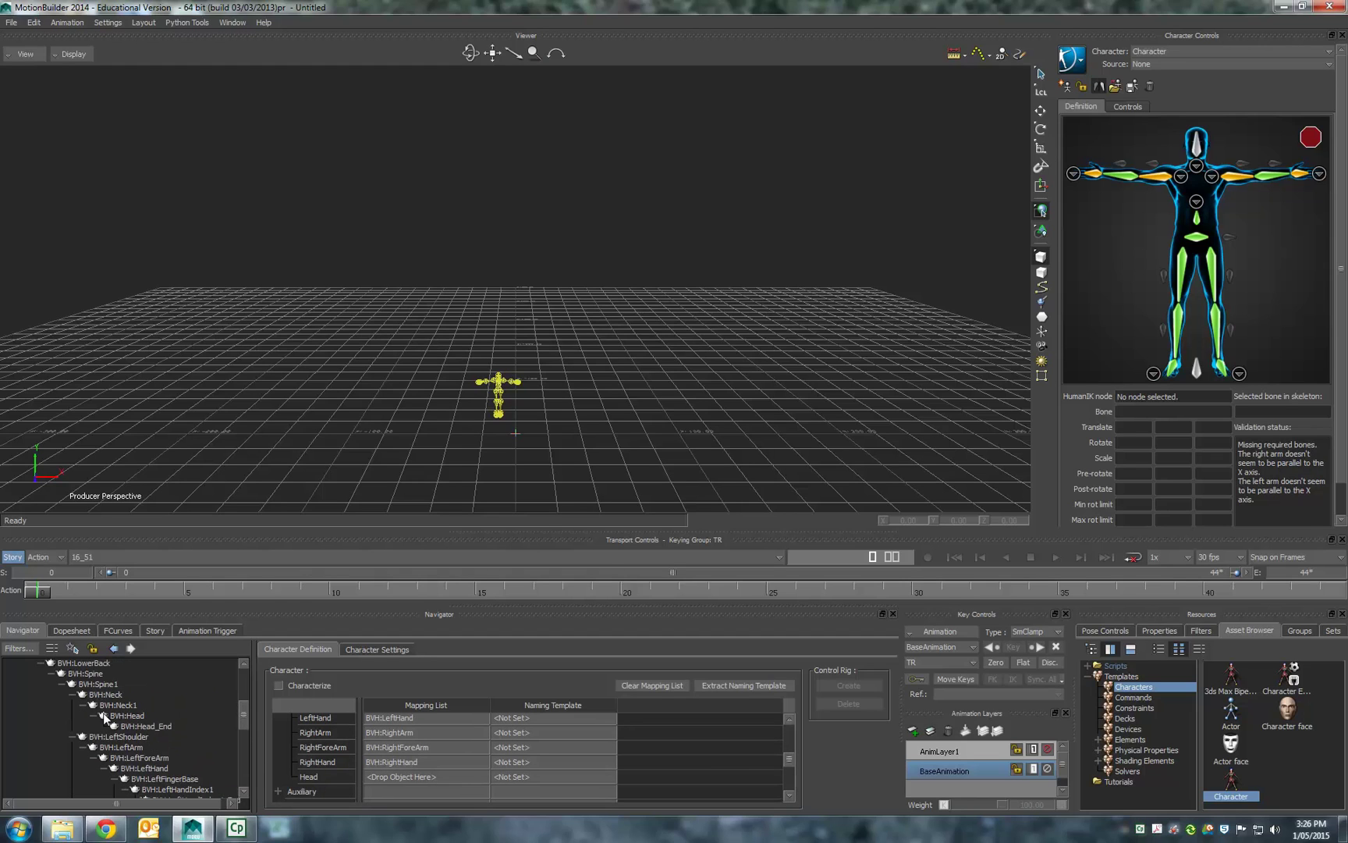
pyautogui.moveTo(102, 714); pyautogui.dragTo(410, 777)
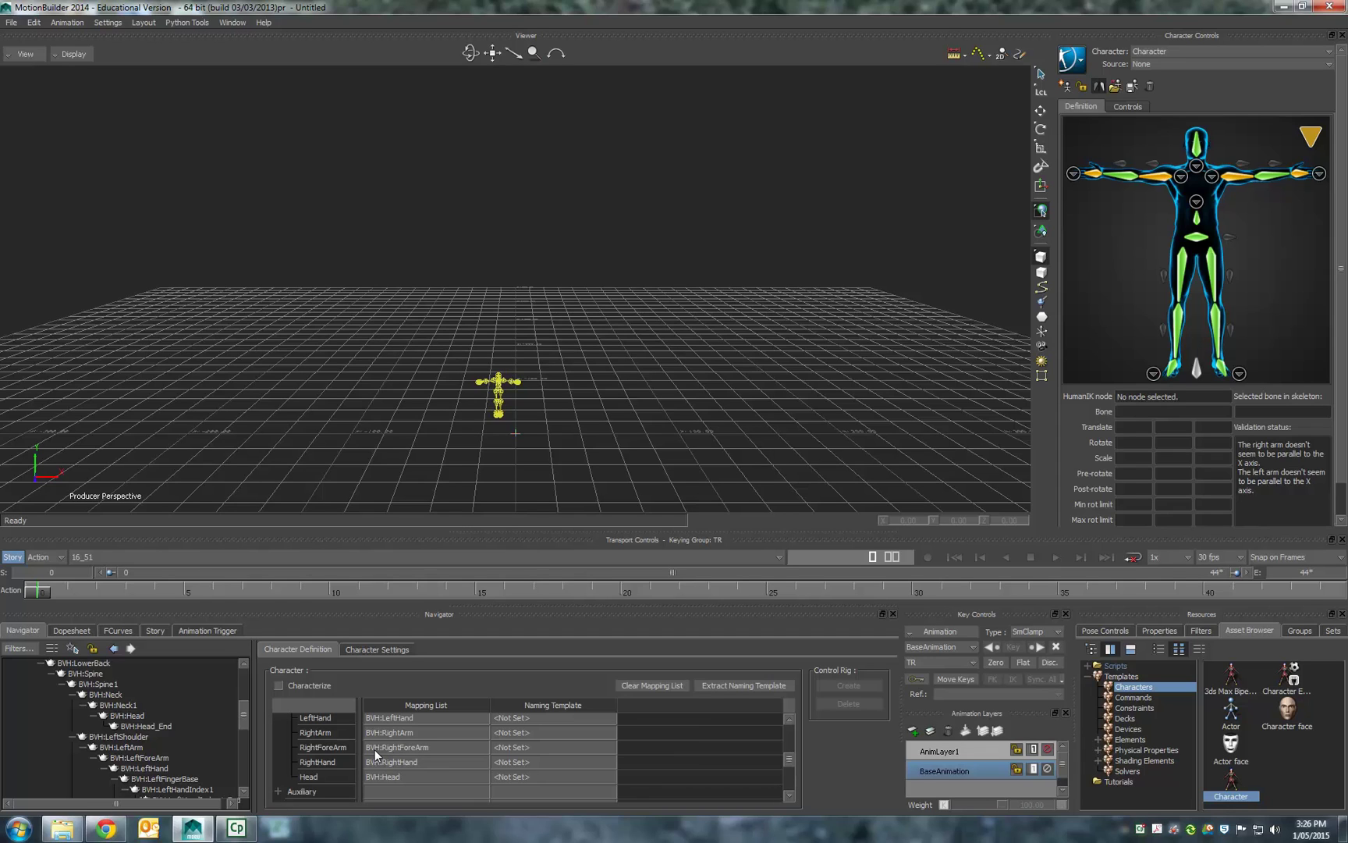
# Characterize the mapped skeleton as a biped and create a control rig for it.
pyautogui.click(279, 686)
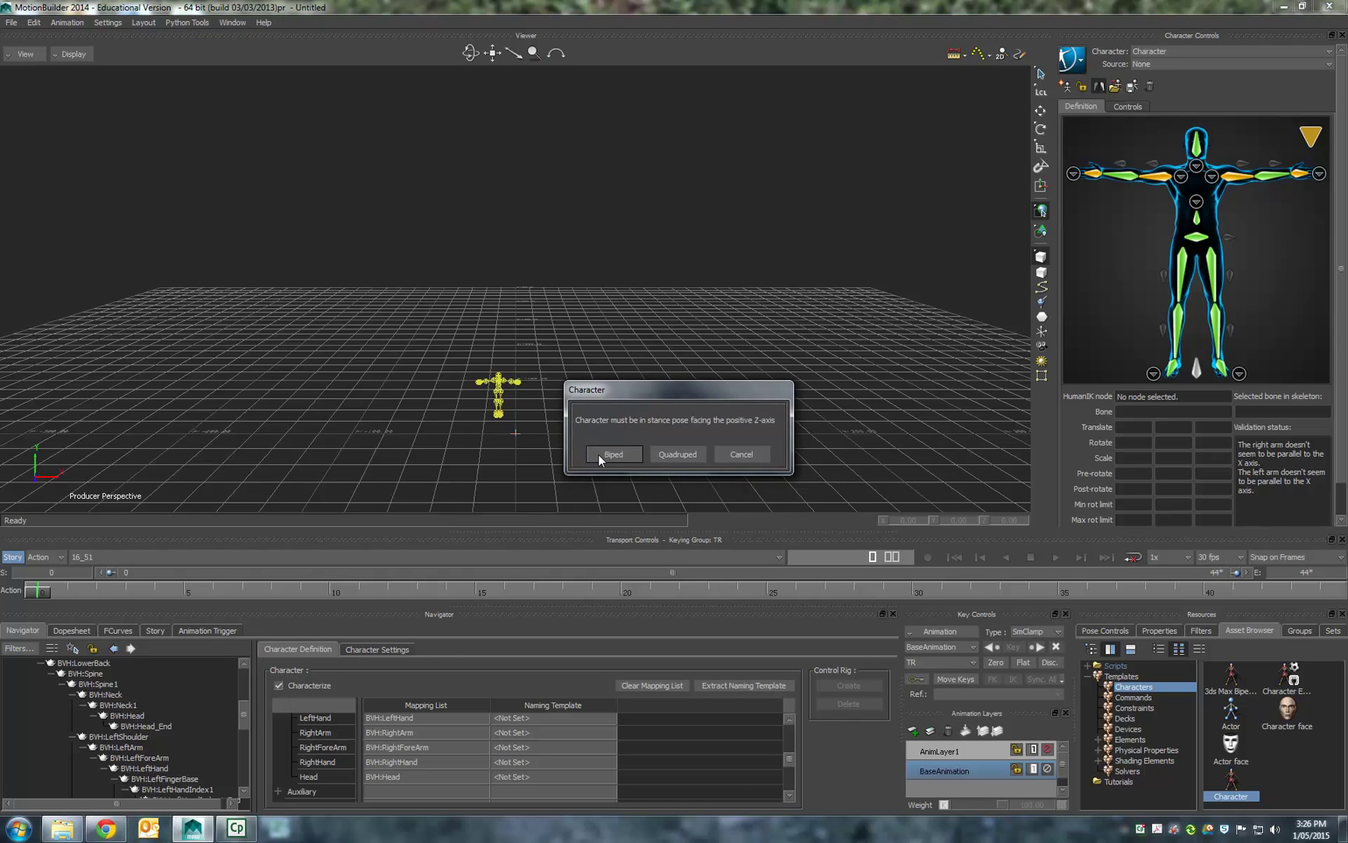
pyautogui.click(598, 454)
pyautogui.click(1185, 59)
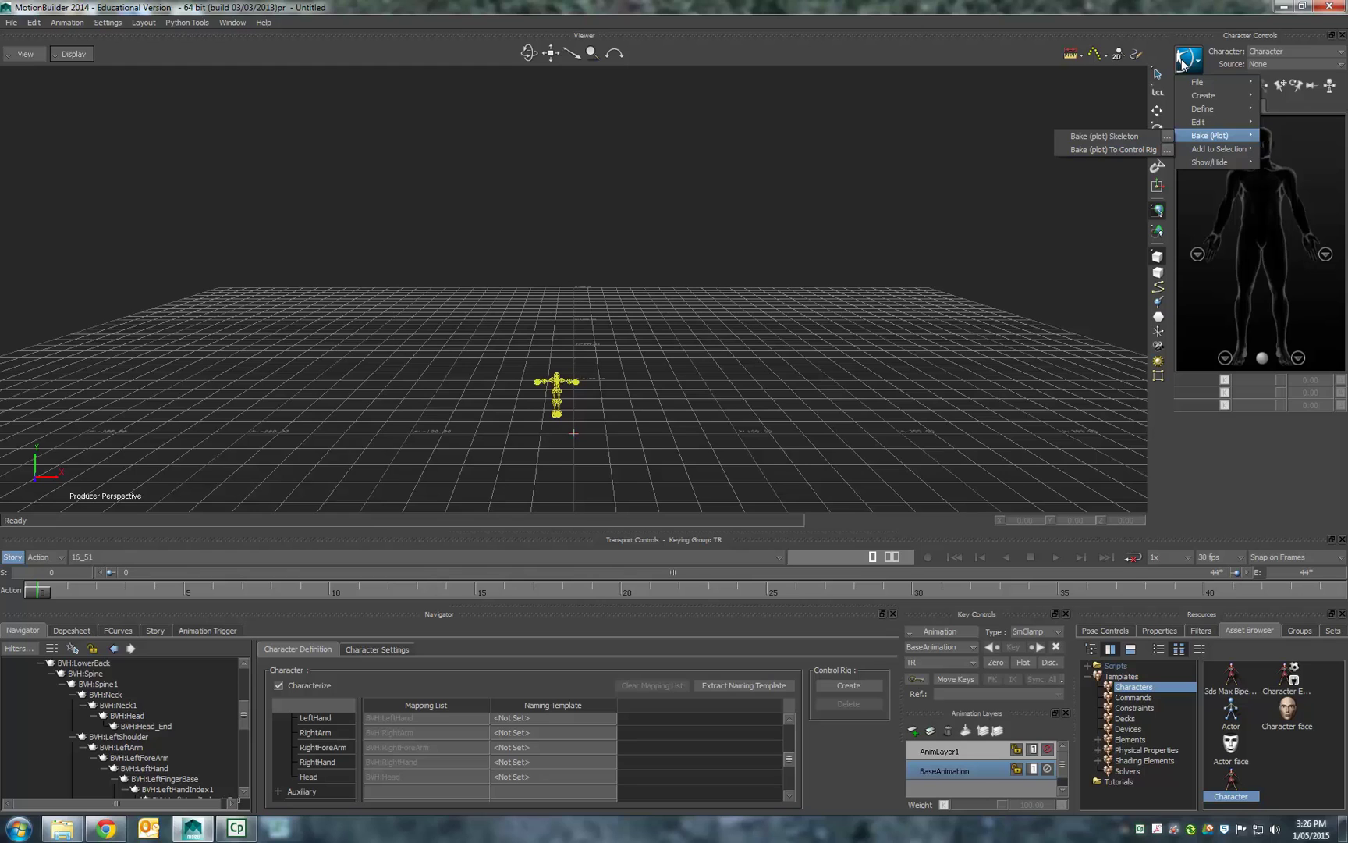
pyautogui.click(837, 678)
pyautogui.click(618, 455)
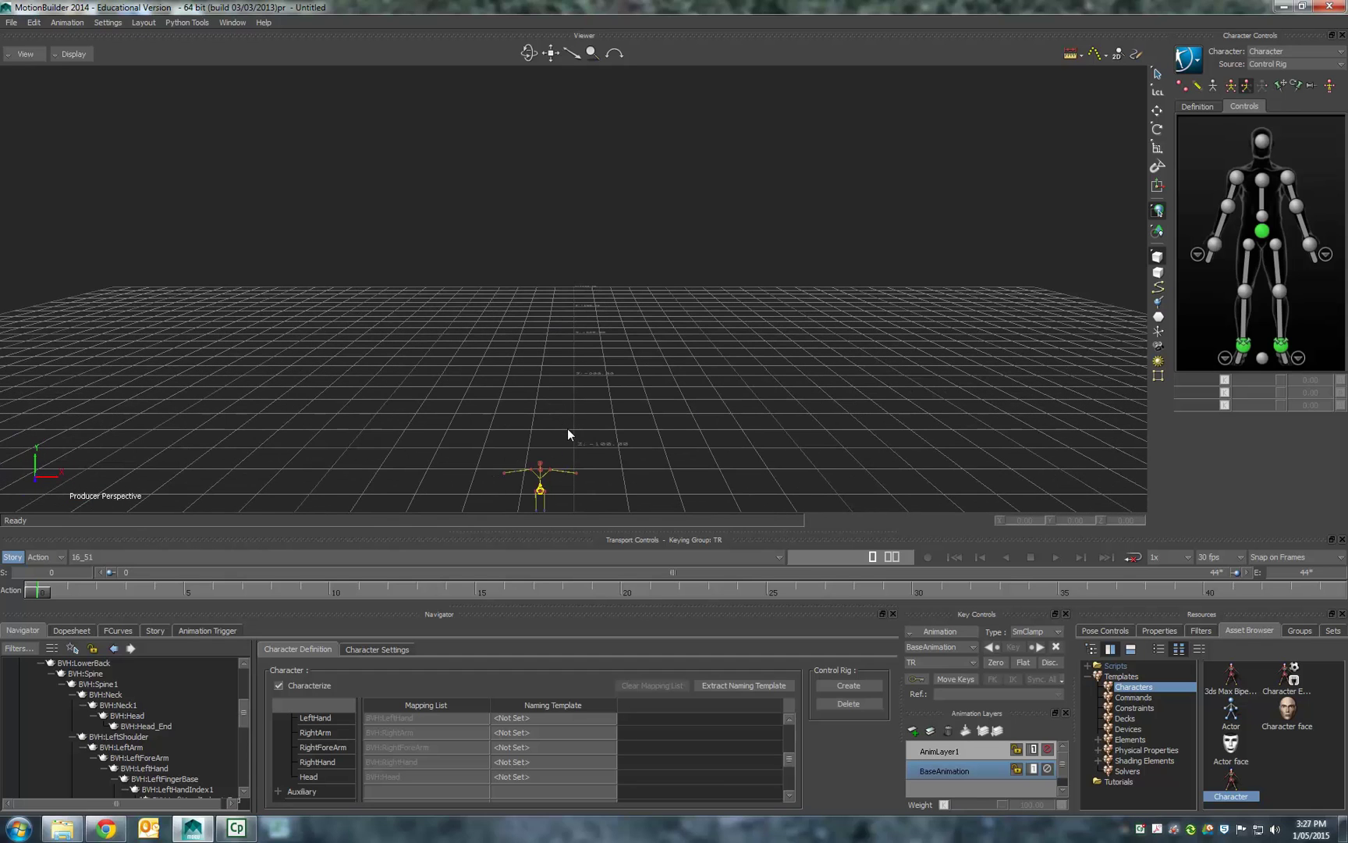
# Play the rigged character's current take and rewind it to the start.
pyautogui.scroll(-1, 559, 463)
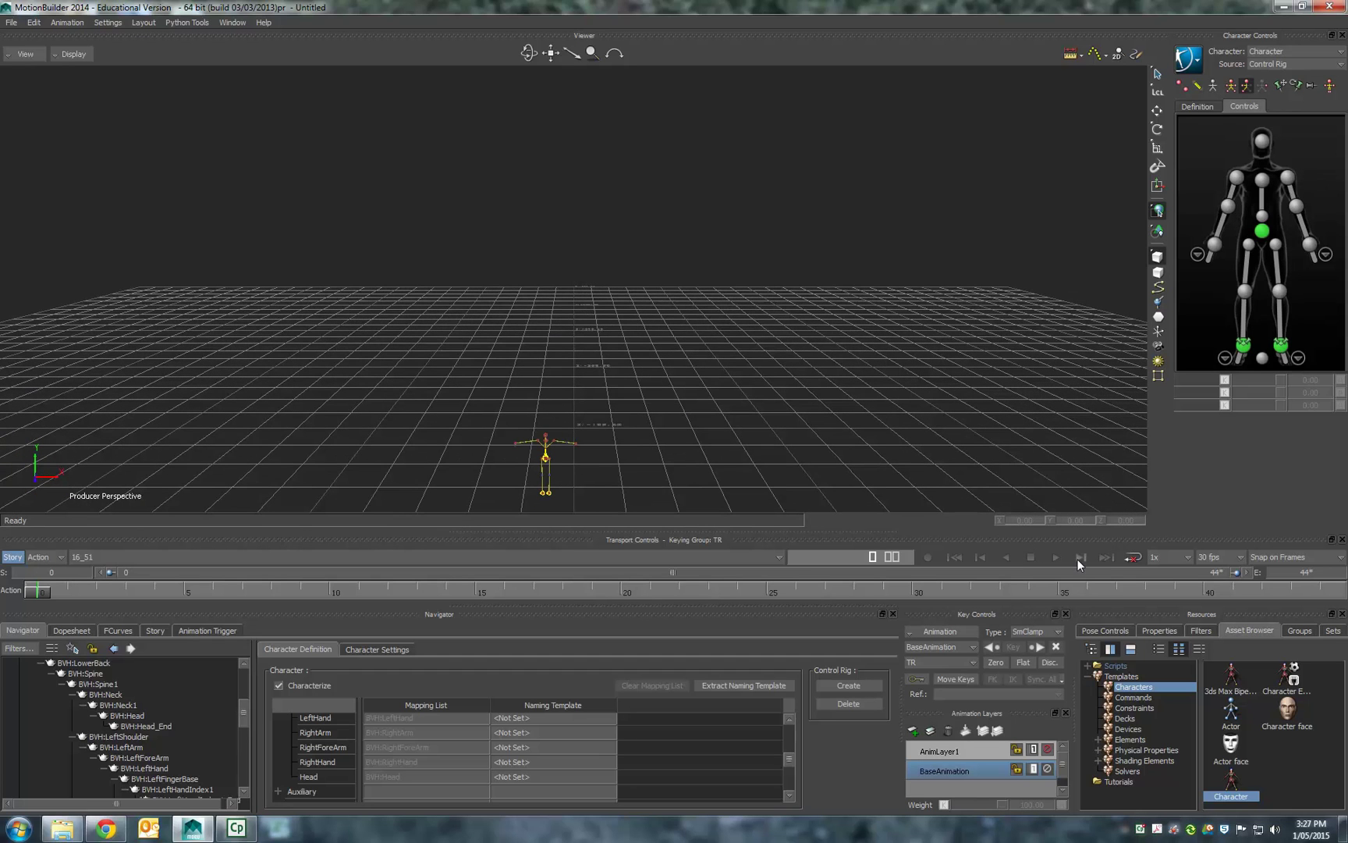
pyautogui.click(1057, 558)
pyautogui.click(954, 556)
# Set the character's source to None.
pyautogui.click(1198, 62)
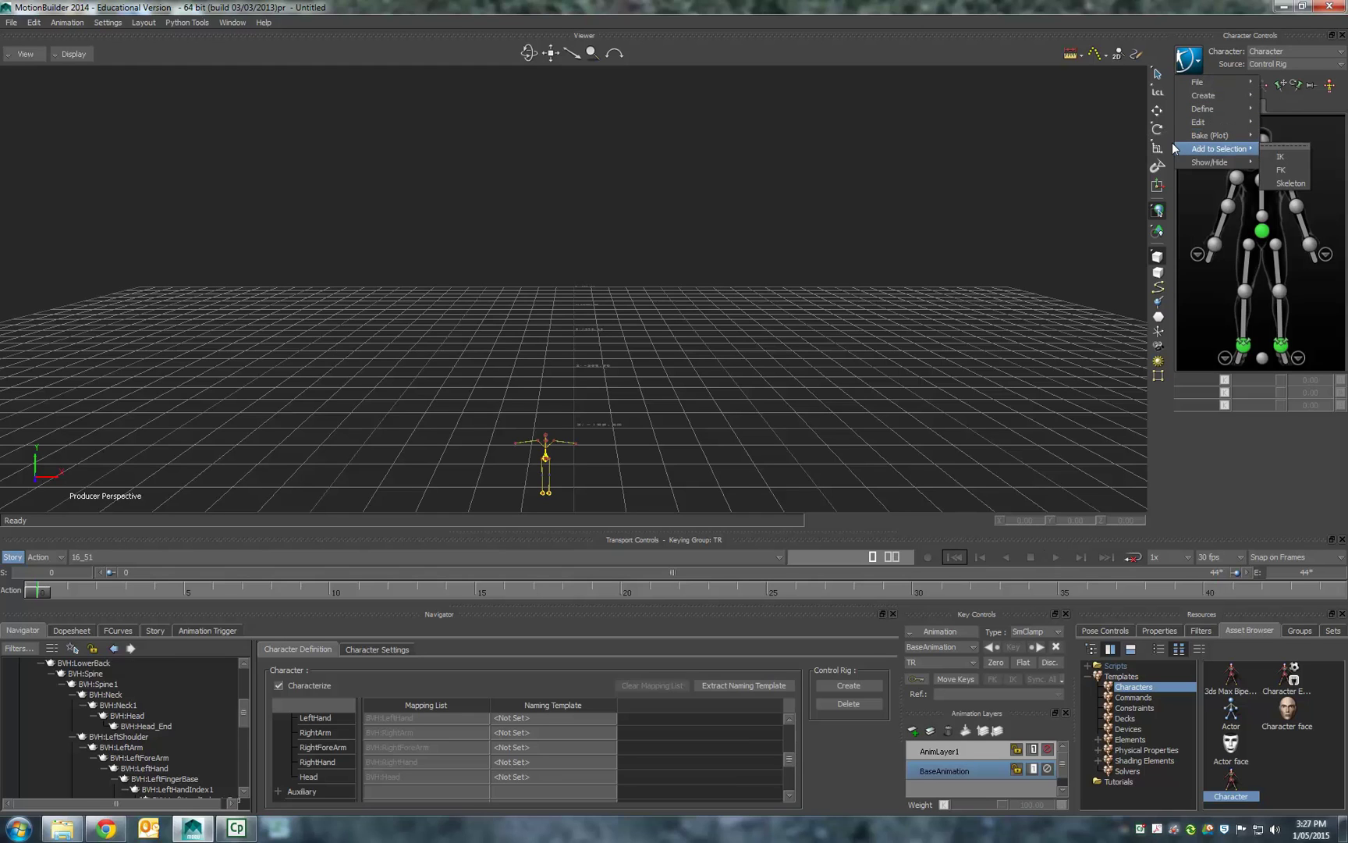
pyautogui.moveTo(1212, 136)
pyautogui.click(1277, 64)
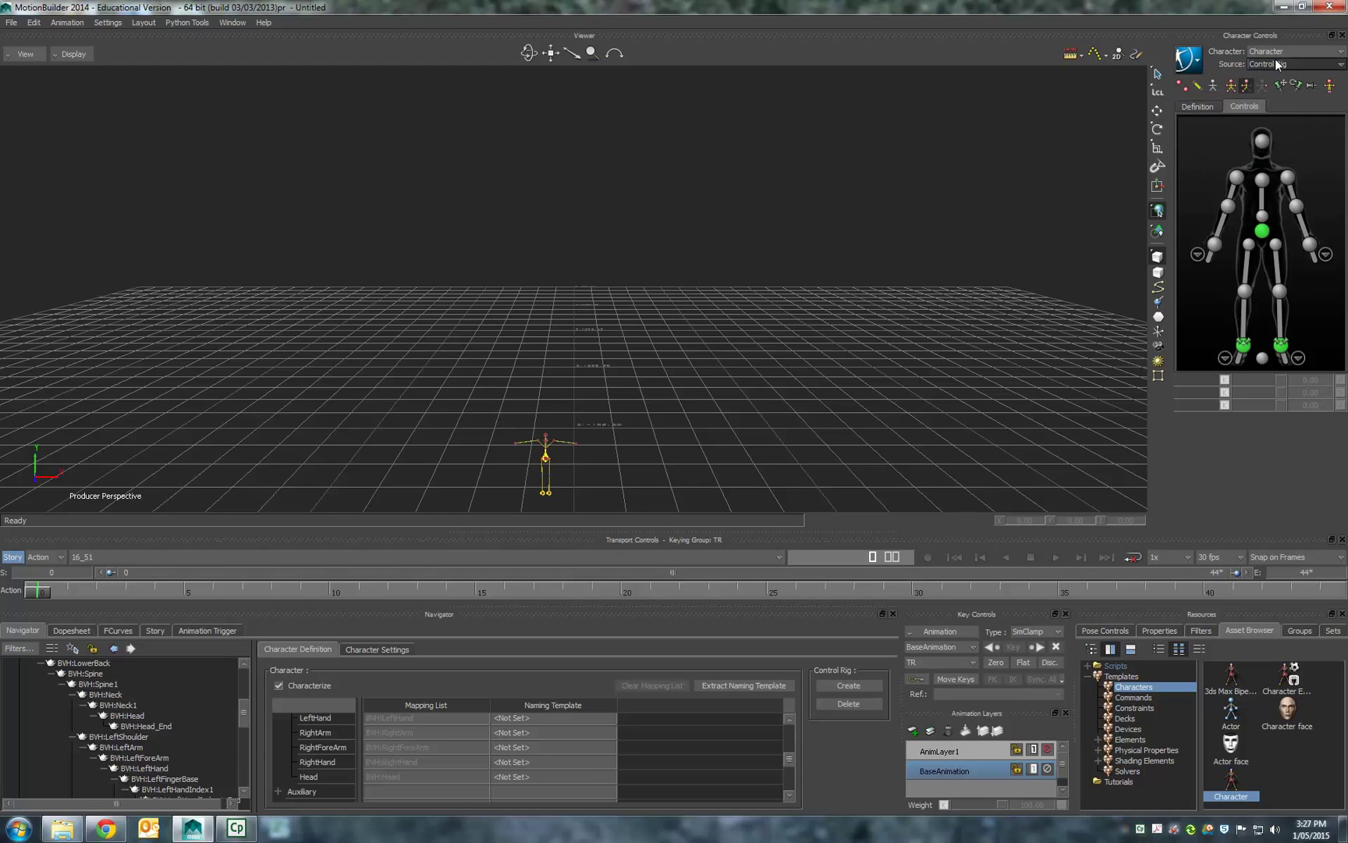
pyautogui.click(1276, 64)
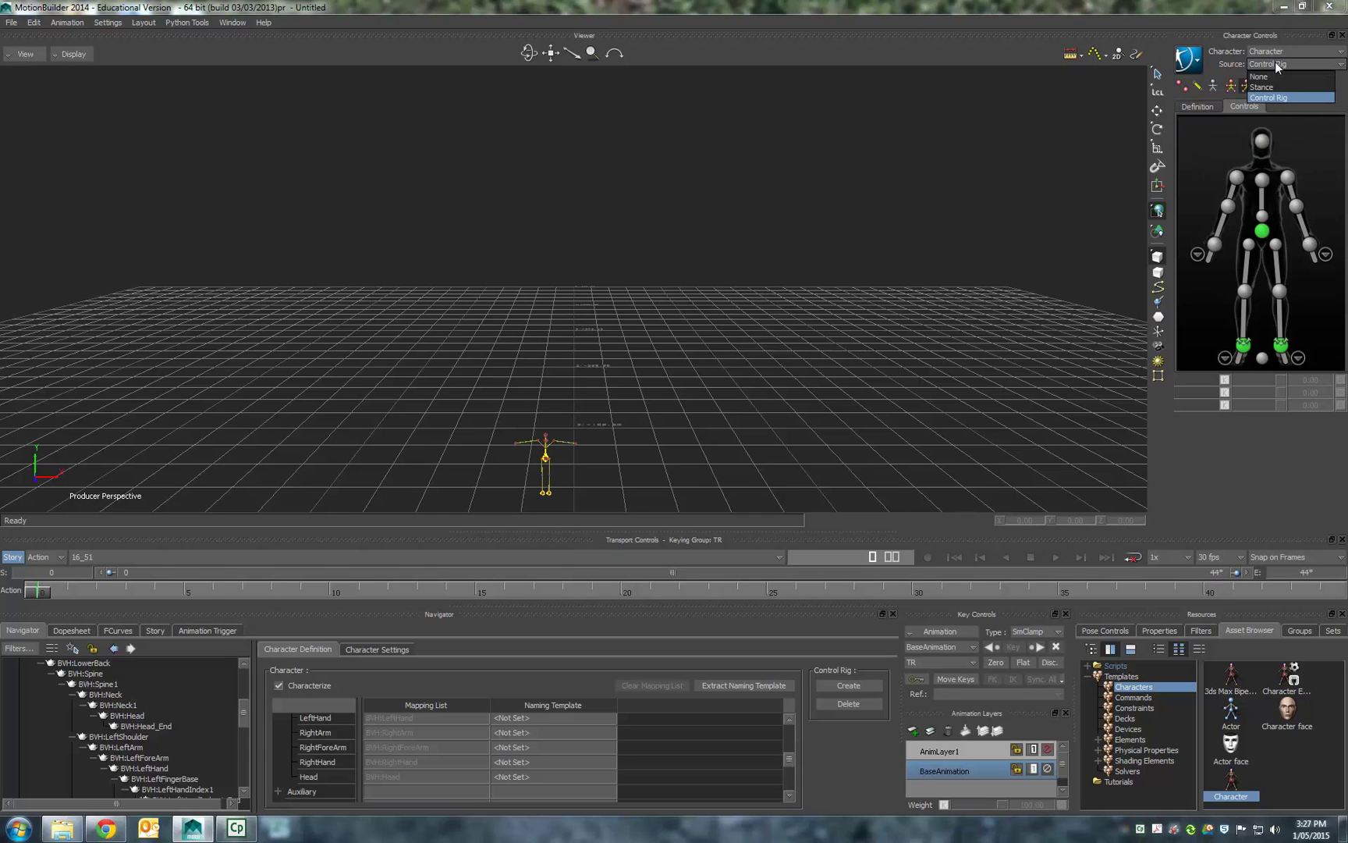
# Bake the motion to the control rig with Plot All Takes enabled, and play back the plotted animation.
pyautogui.click(1200, 63)
pyautogui.moveTo(1198, 140)
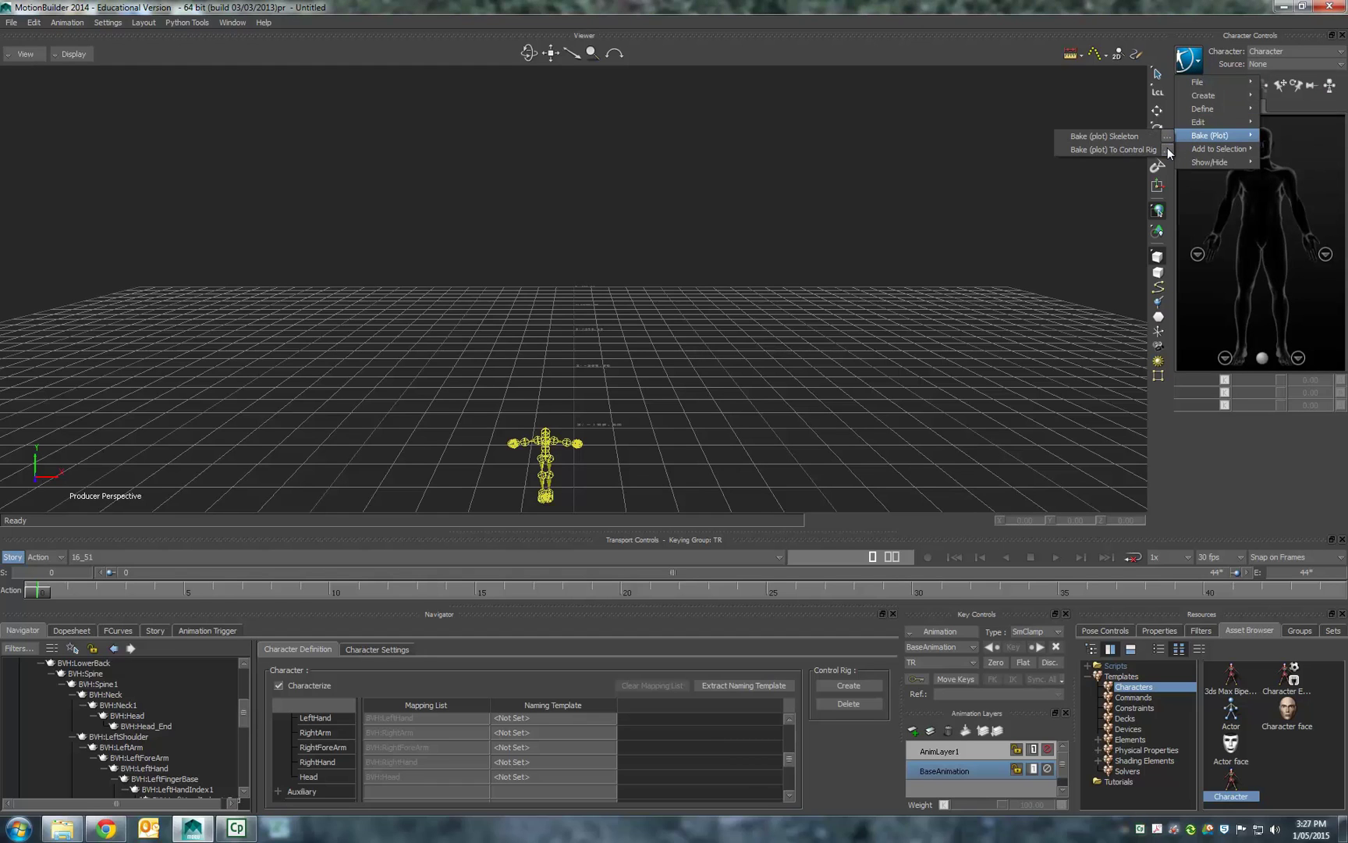
pyautogui.click(1168, 150)
pyautogui.click(686, 310)
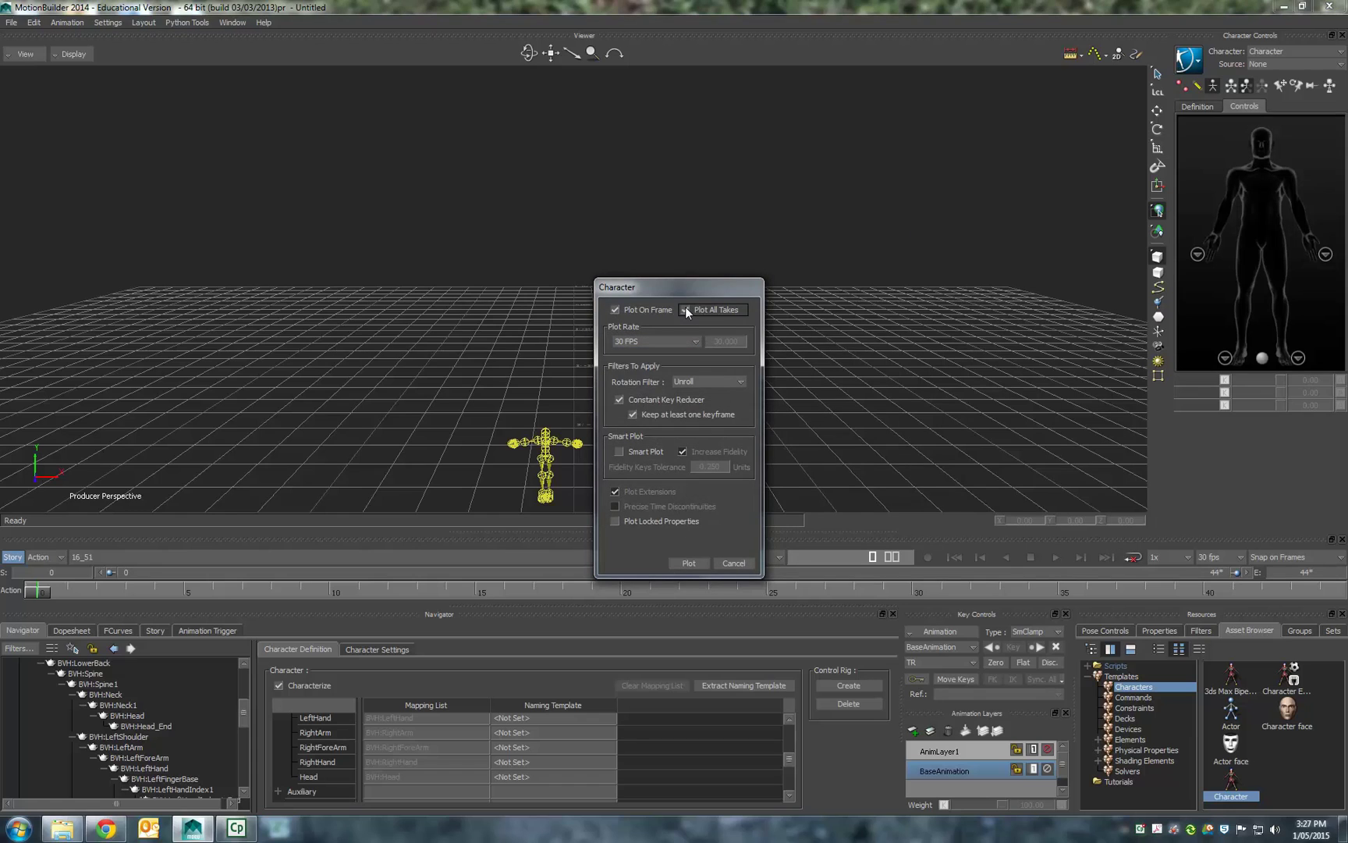
pyautogui.click(689, 563)
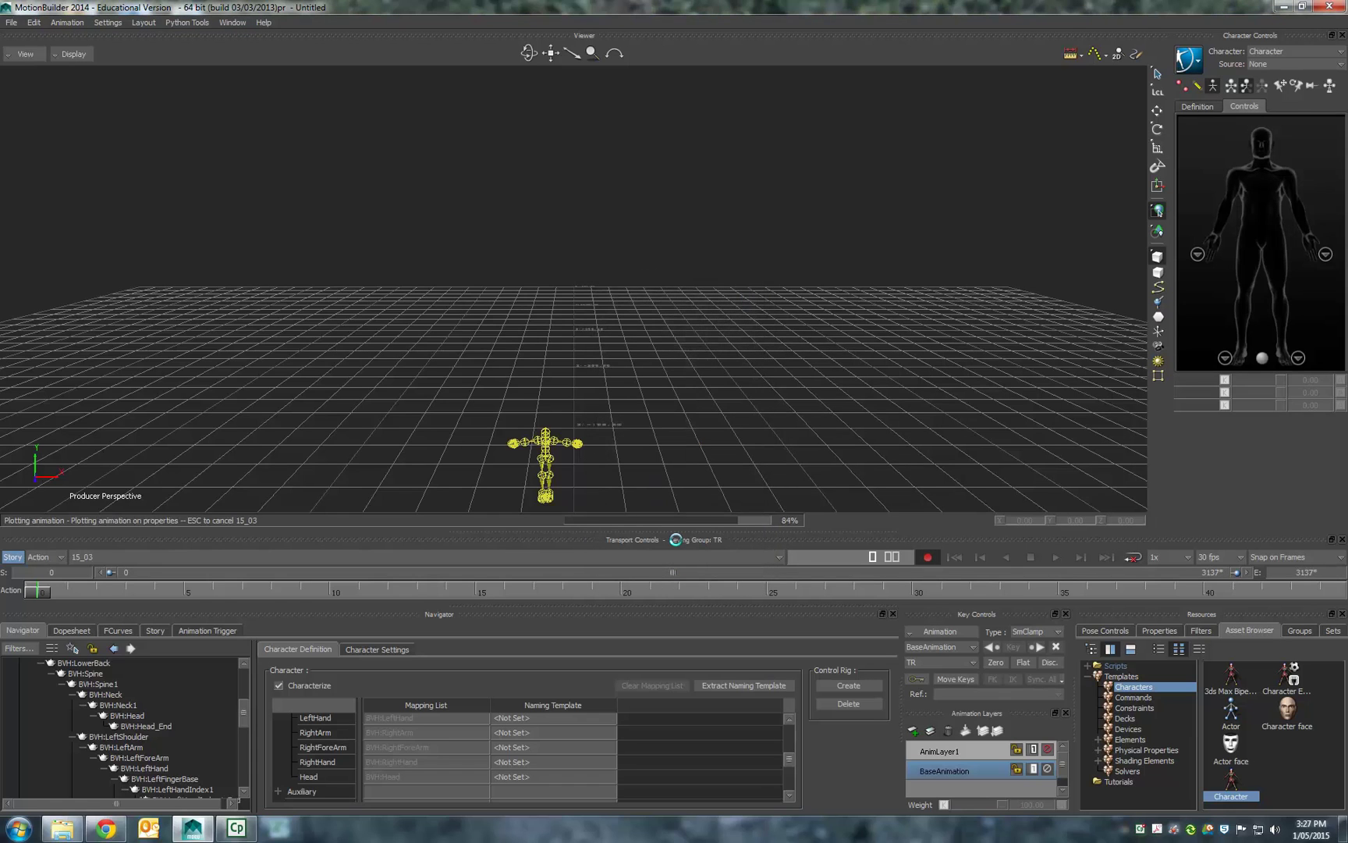
pyautogui.click(1054, 557)
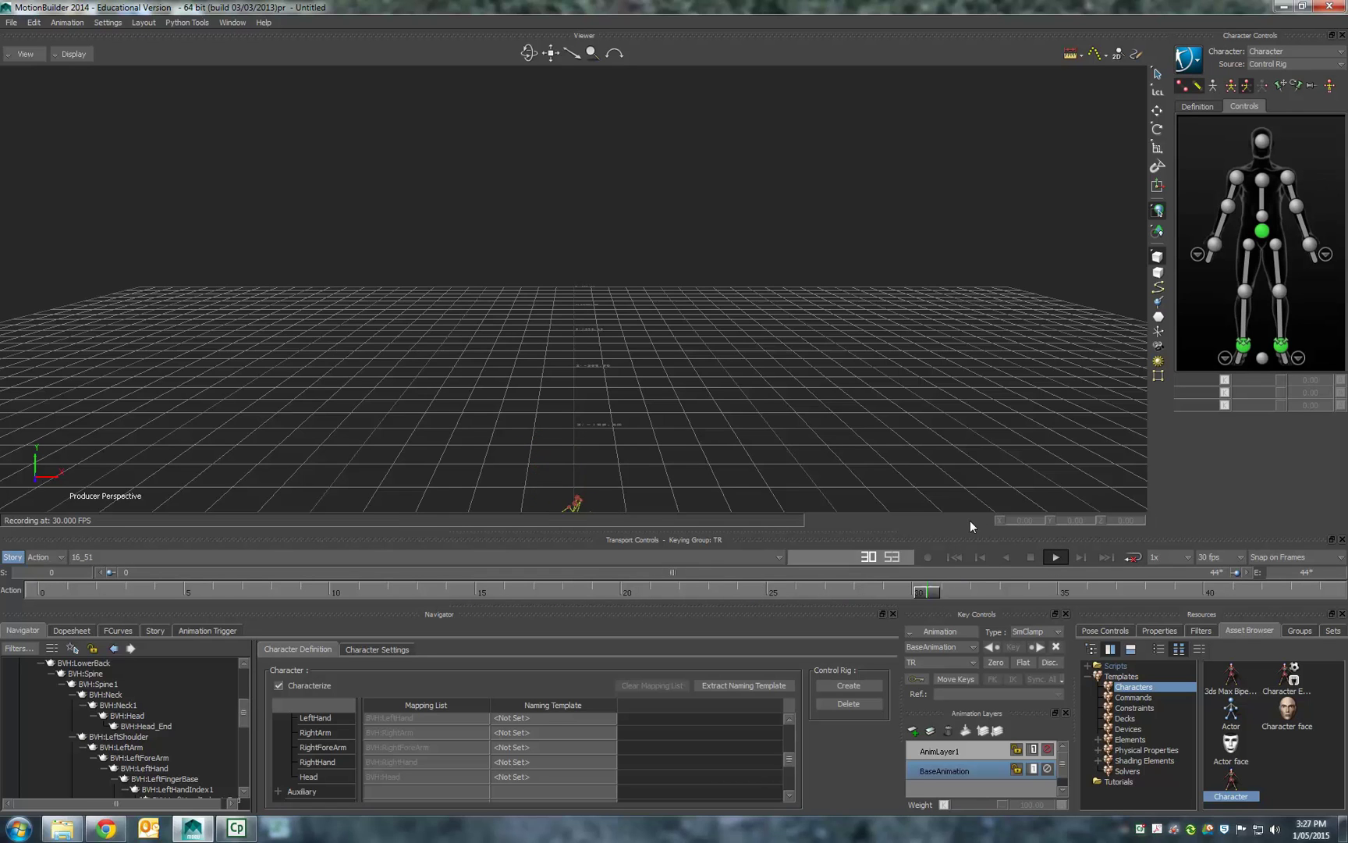
pyautogui.scroll(-4, 594, 492)
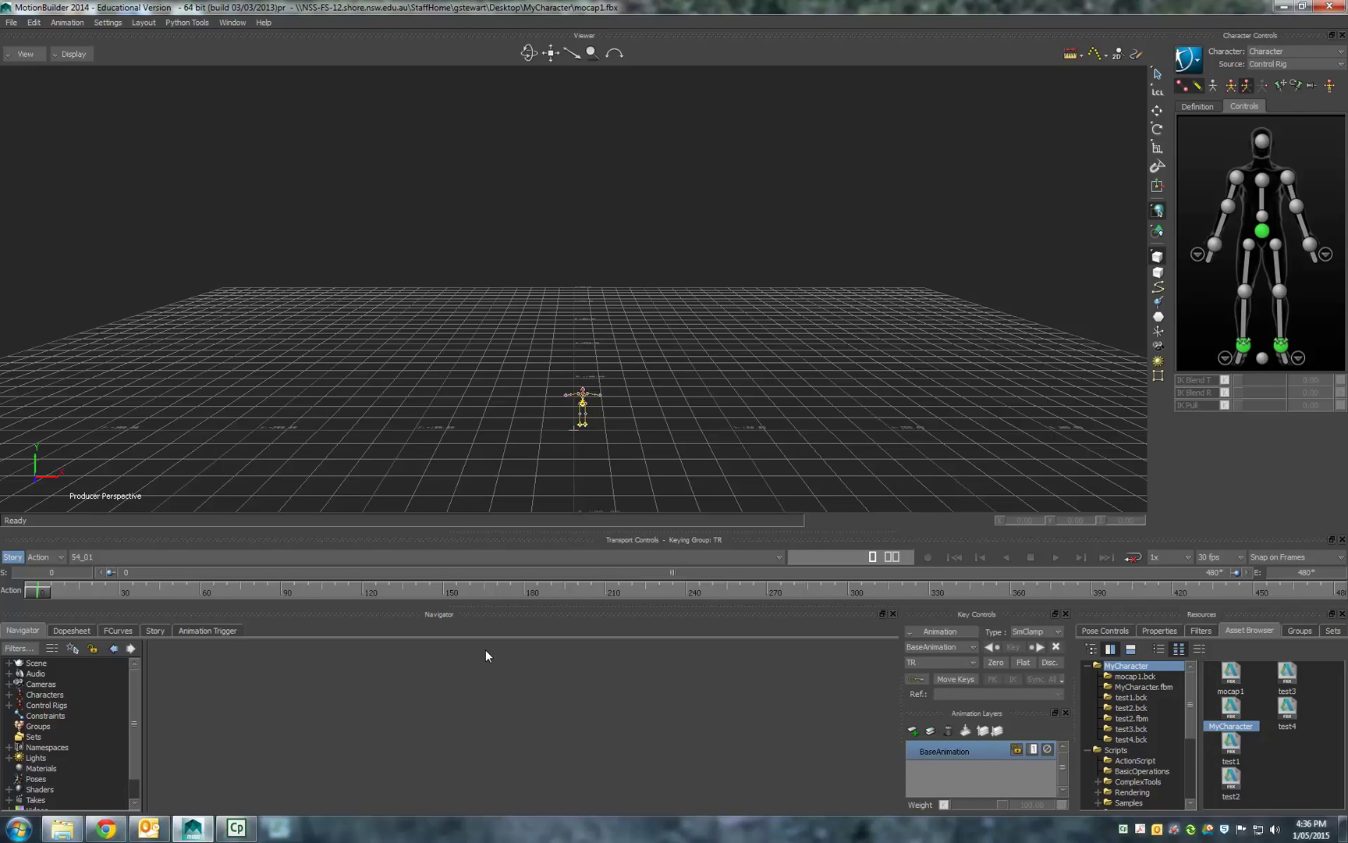
# Set the source of the character in mocap1.fbx to None and select its whole skeleton.
pyautogui.click(1266, 62)
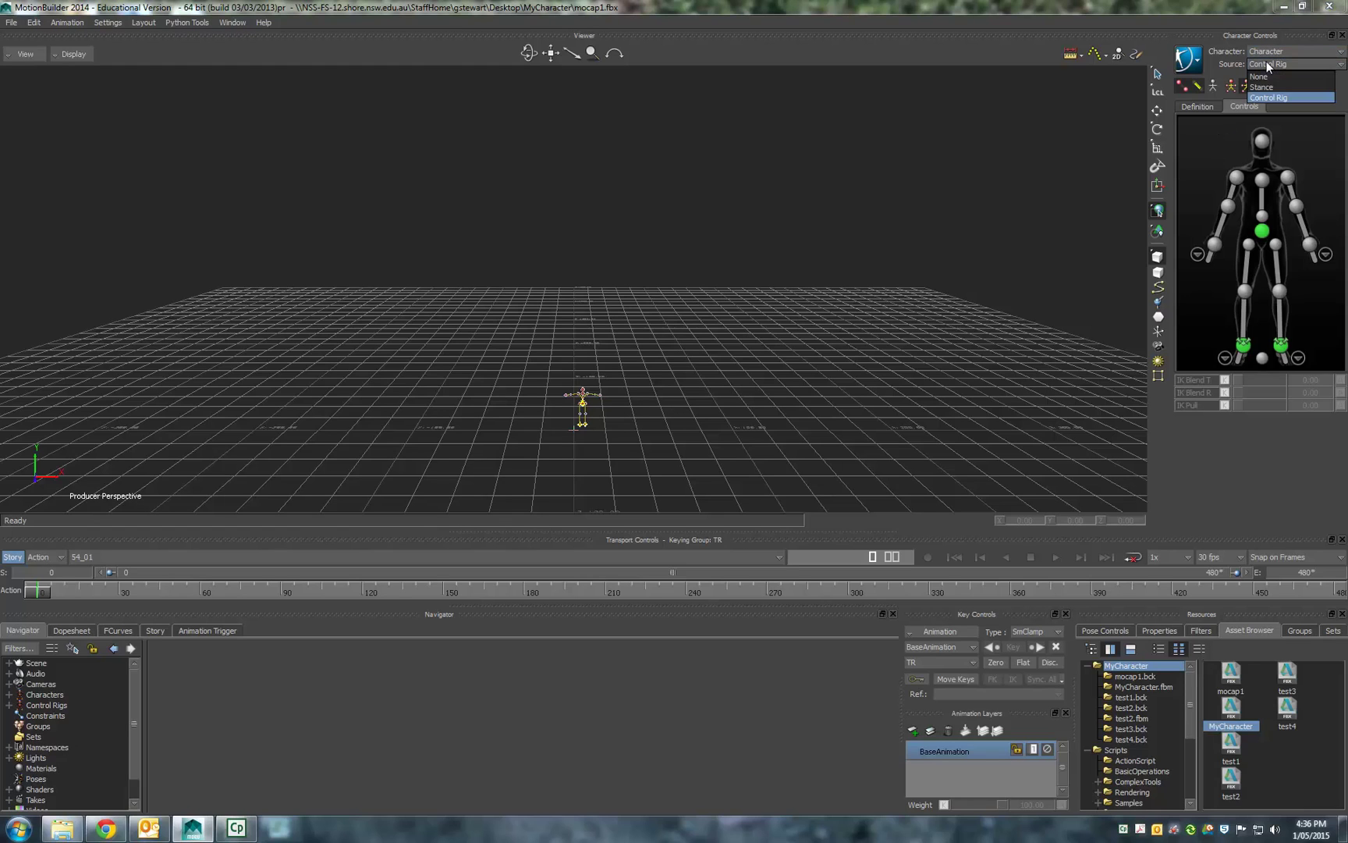
pyautogui.click(1267, 76)
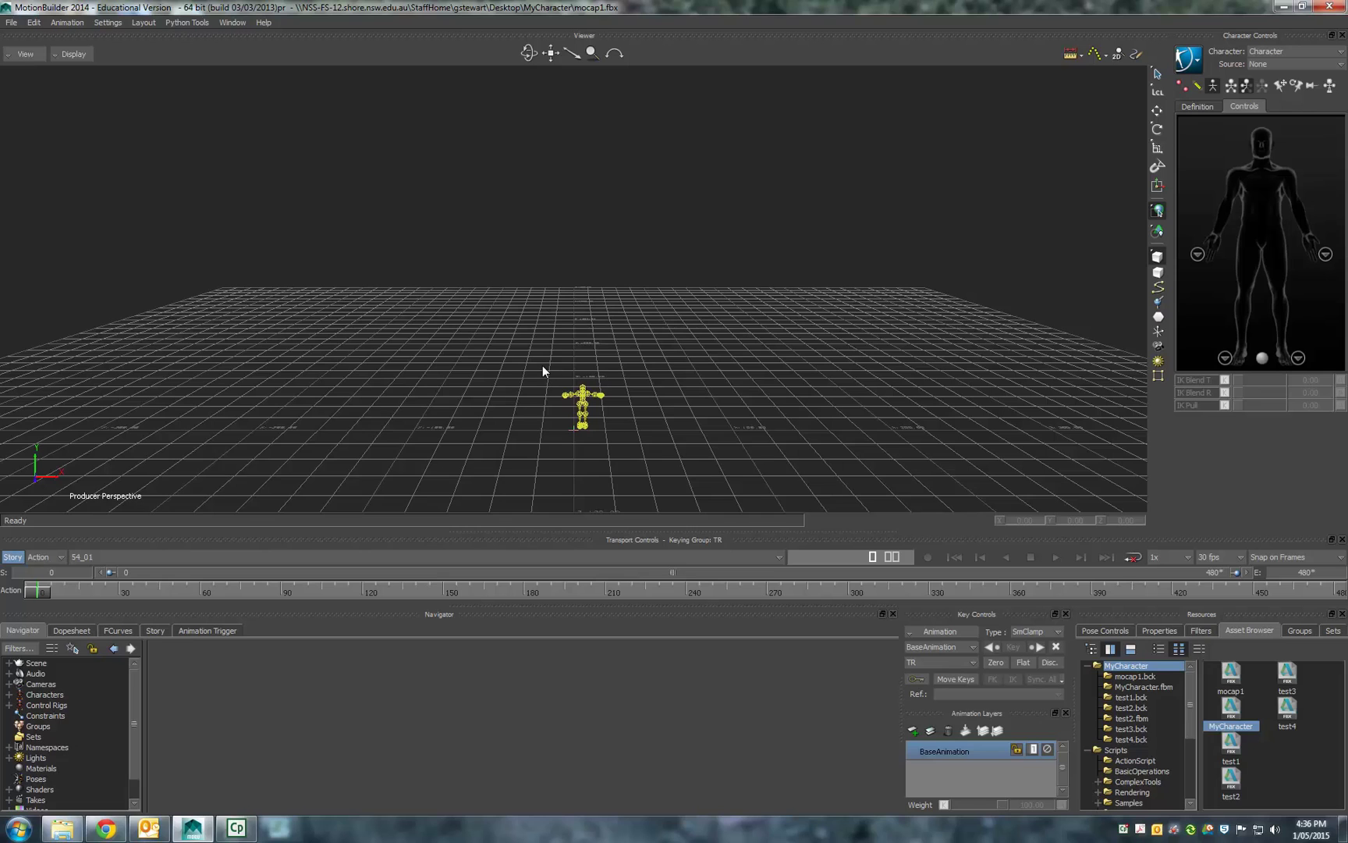
pyautogui.moveTo(640, 448); pyautogui.dragTo(641, 448)
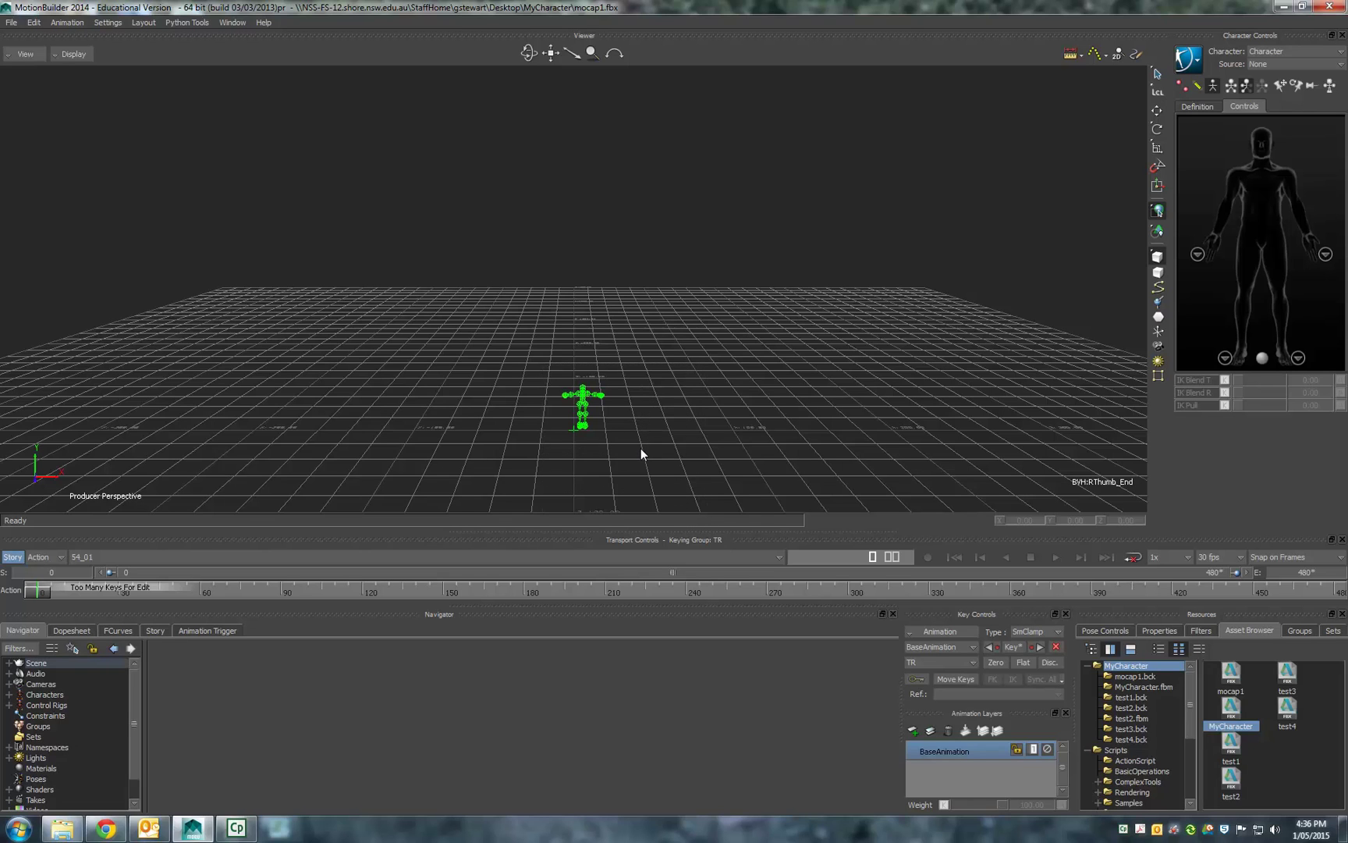
pyautogui.press('f')
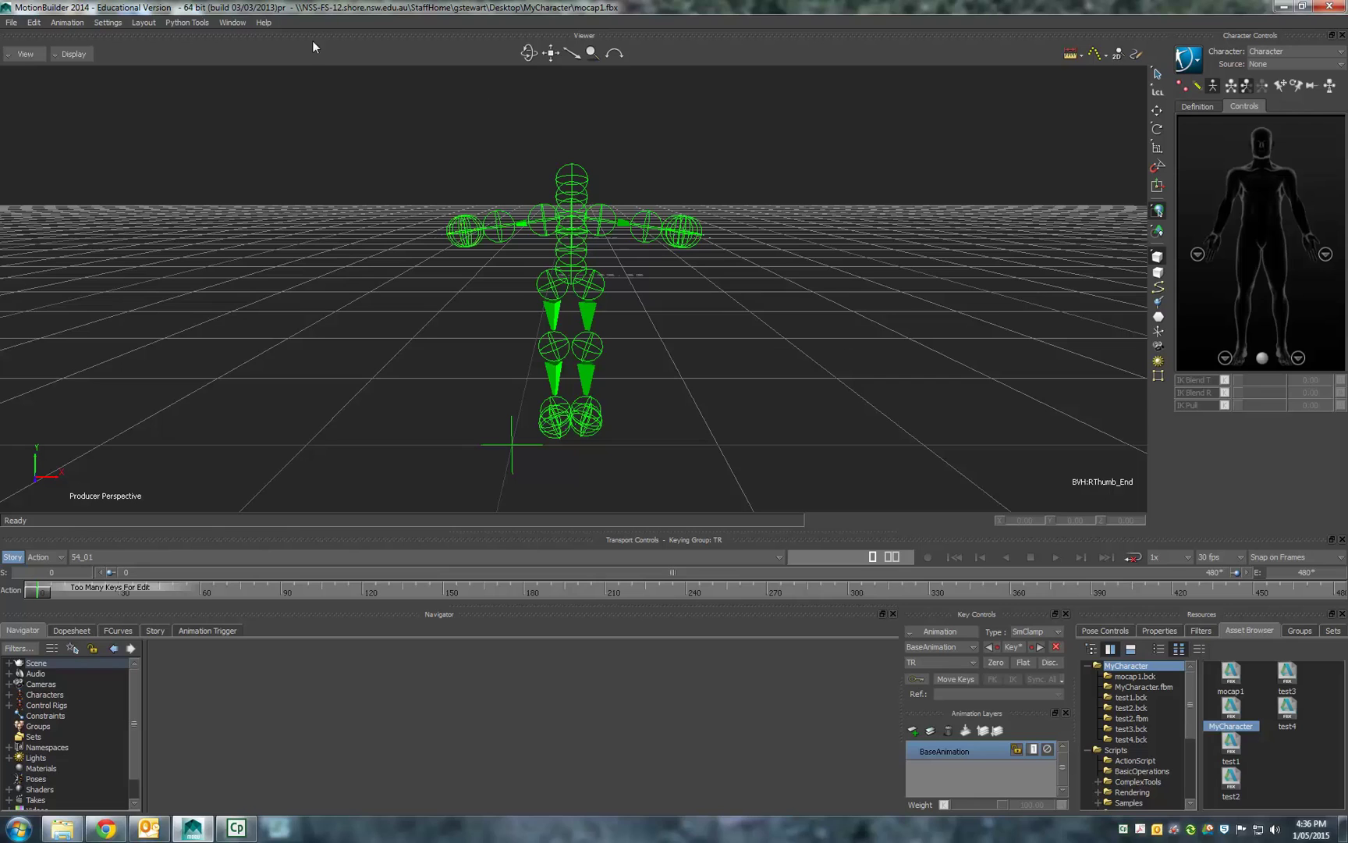
# Open the Motion Blend window and load the selected skeleton into its first track.
pyautogui.click(246, 22)
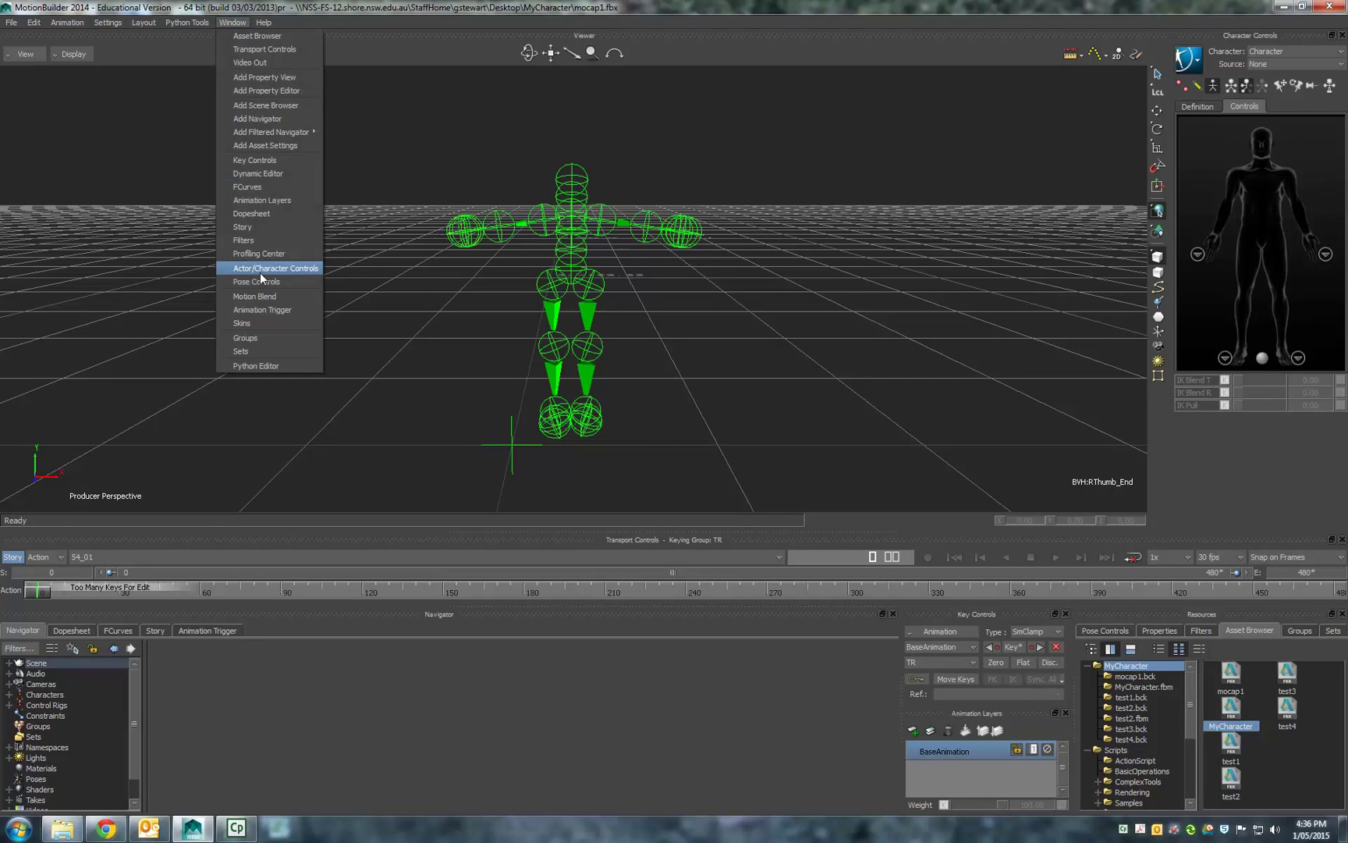
pyautogui.click(261, 296)
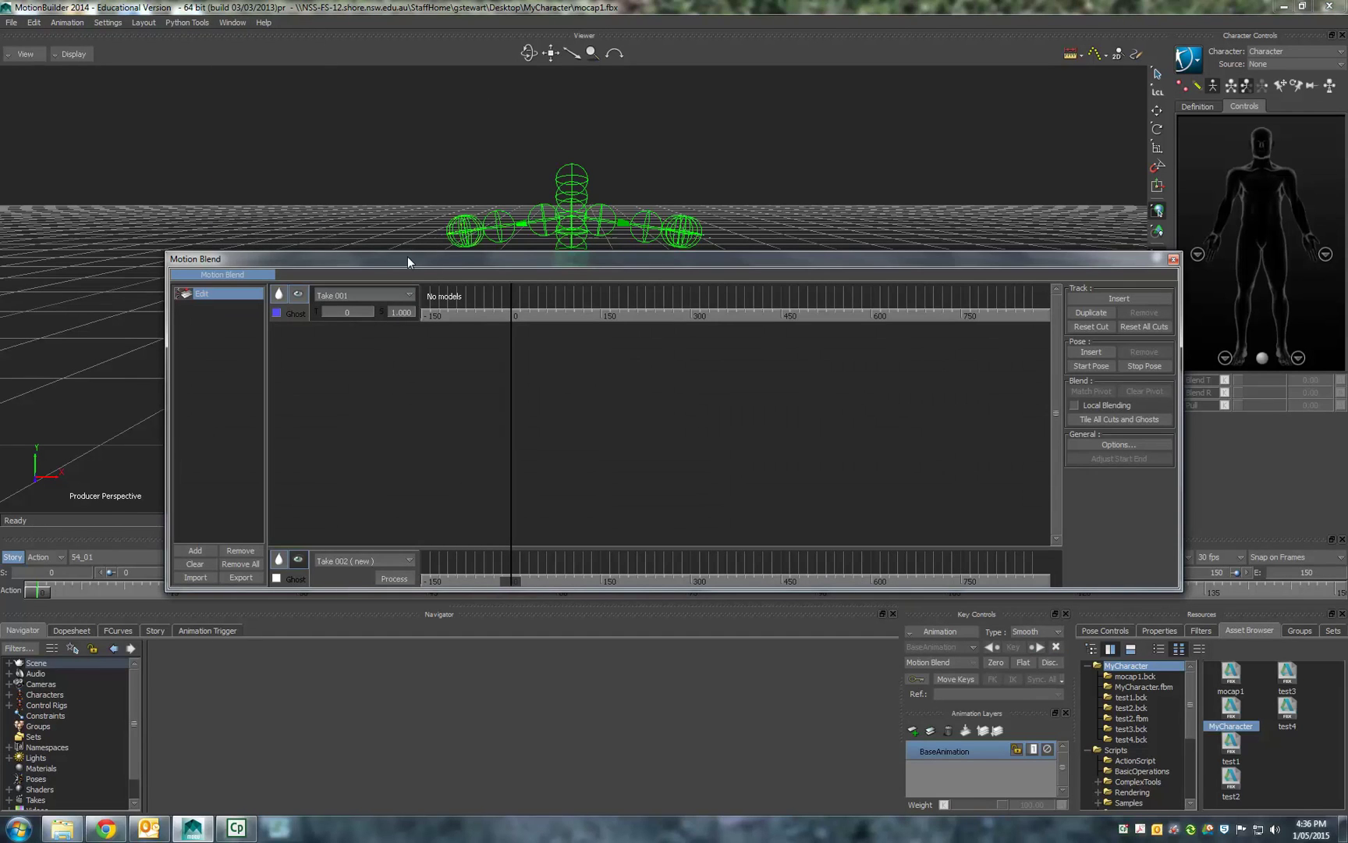
pyautogui.moveTo(482, 257); pyautogui.dragTo(980, 173)
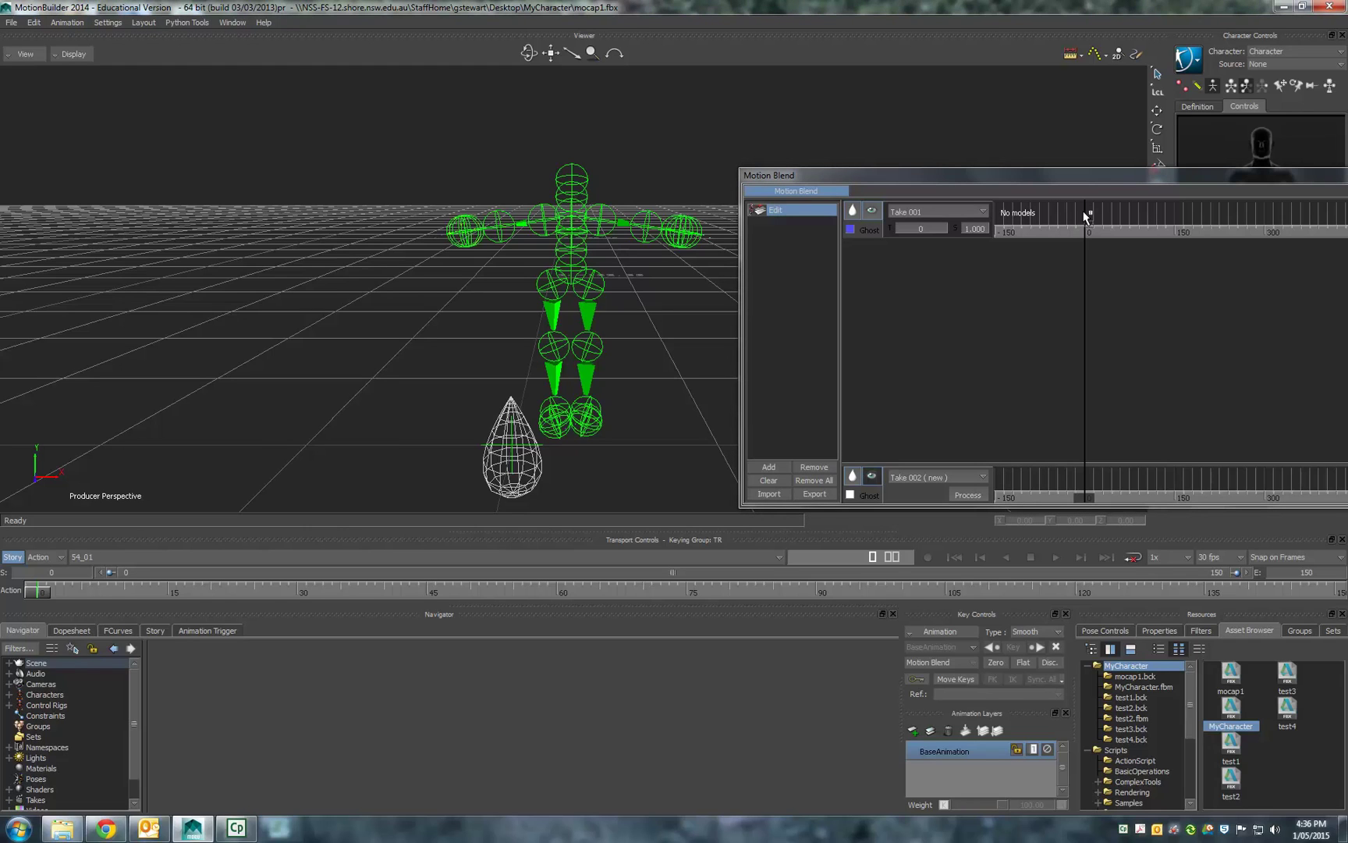
pyautogui.keyDown('alt'); pyautogui.moveTo(1083, 211); pyautogui.dragTo(1084, 211); pyautogui.keyUp('alt')
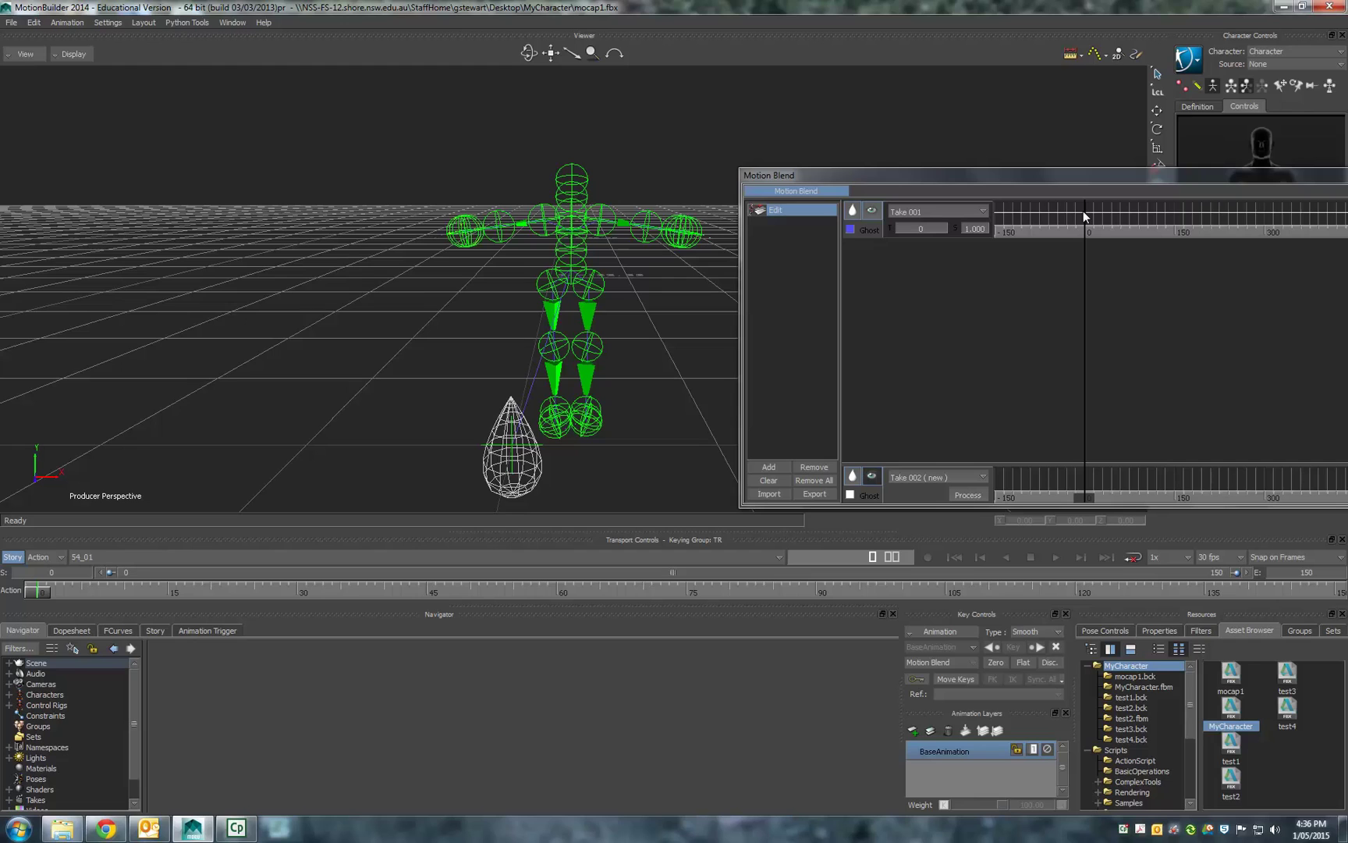
# Assign take 15_03 to the first Motion Blend track and move the window clear of the skeleton's upper body.
pyautogui.click(962, 211)
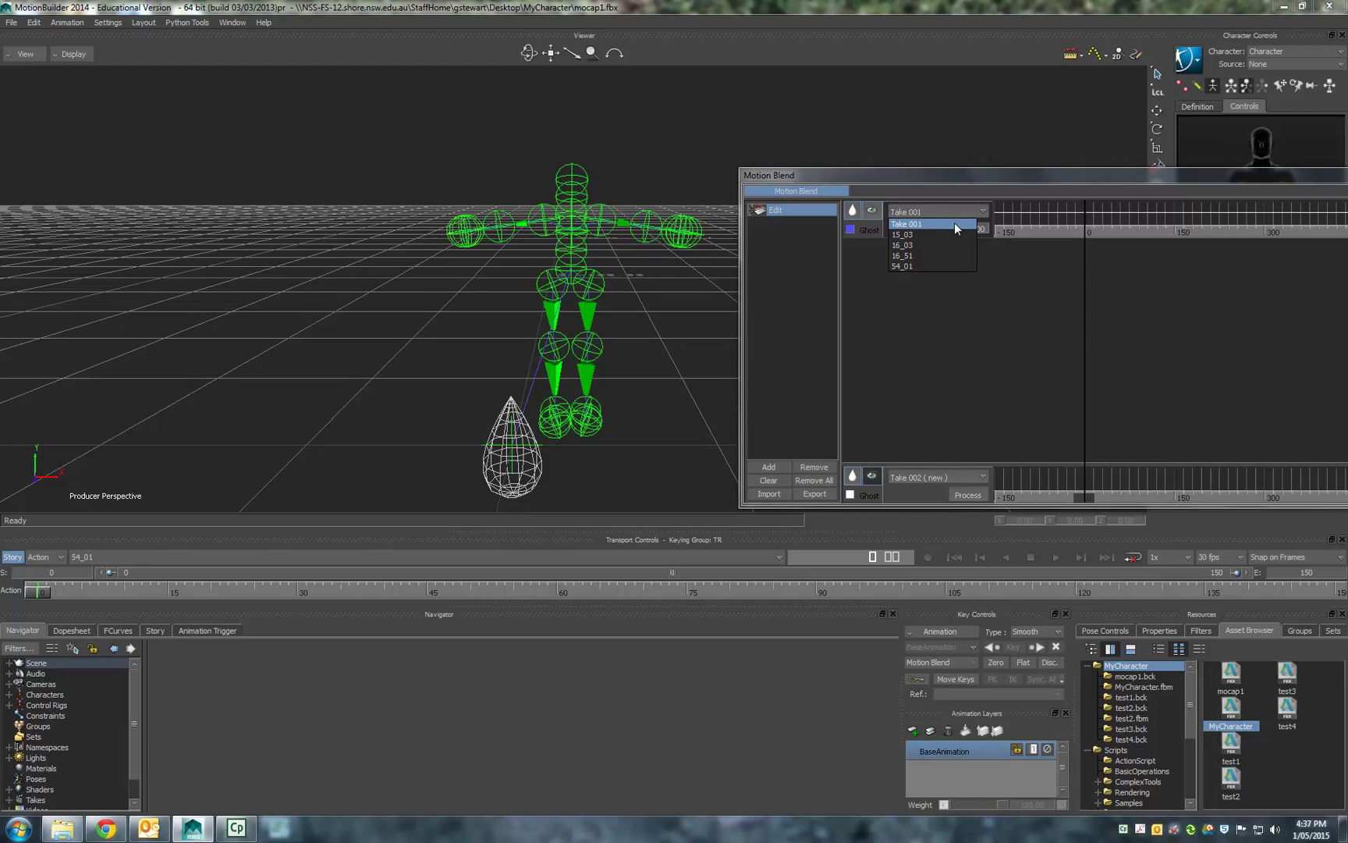
pyautogui.click(912, 234)
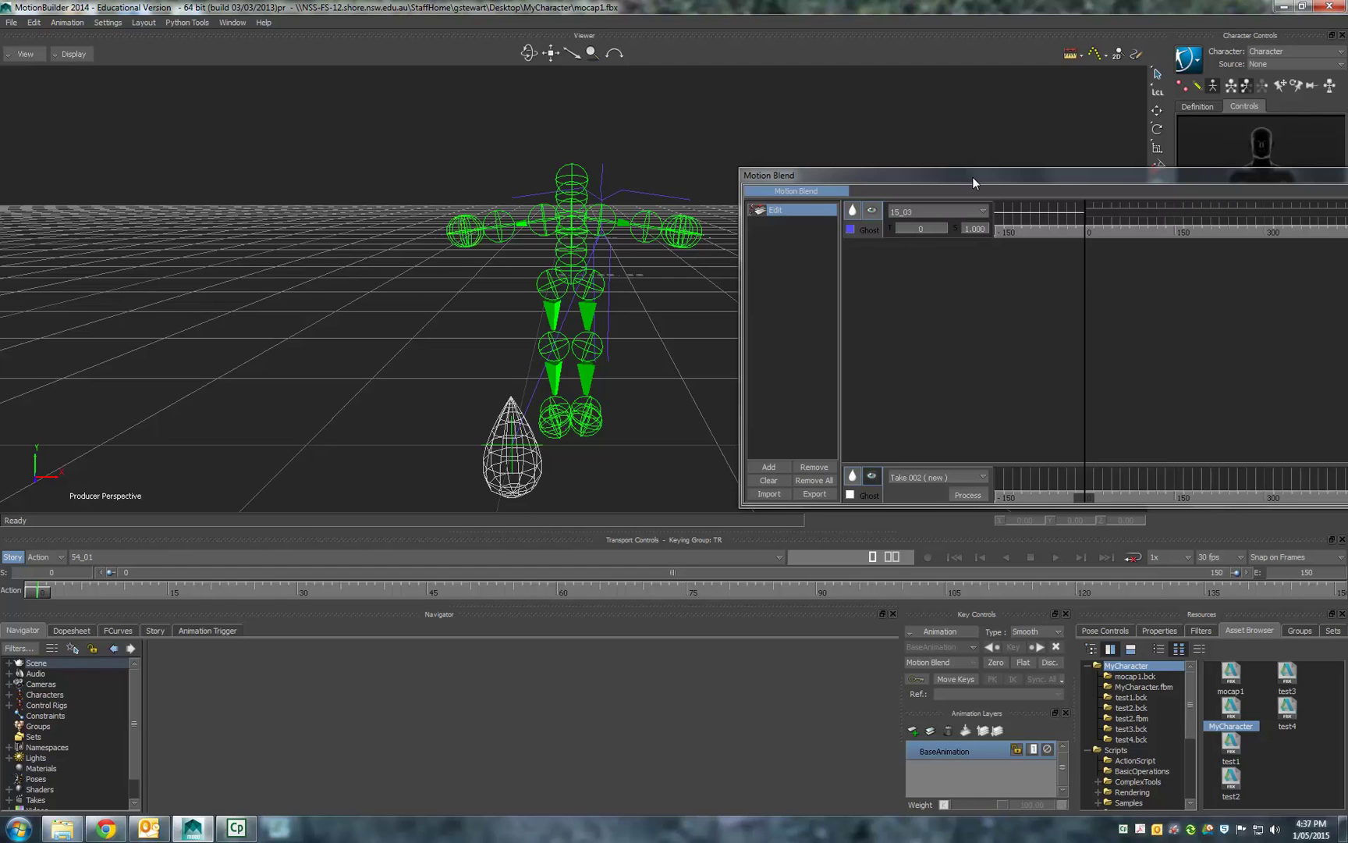
pyautogui.moveTo(973, 175); pyautogui.dragTo(277, 340)
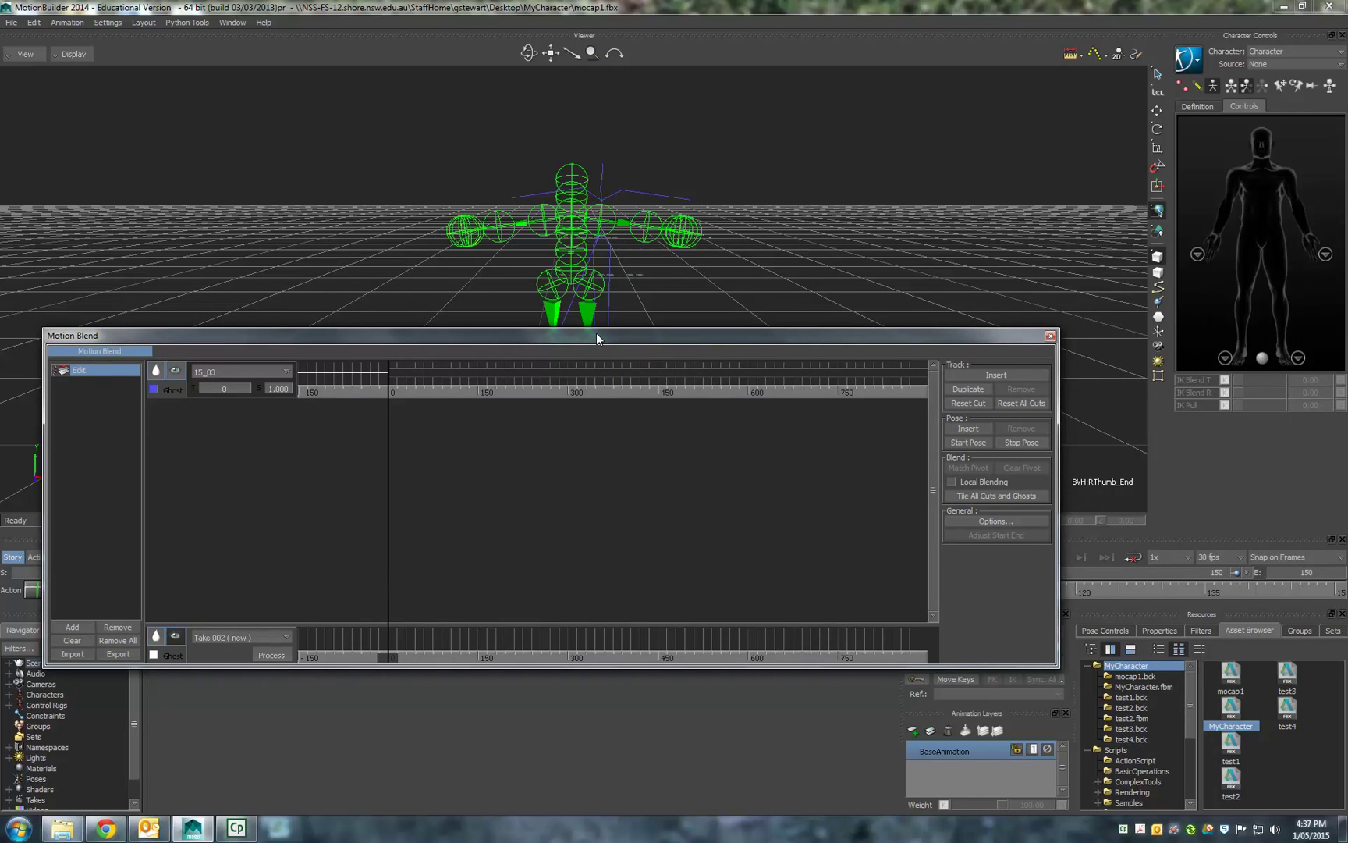
pyautogui.moveTo(596, 334); pyautogui.dragTo(605, 417)
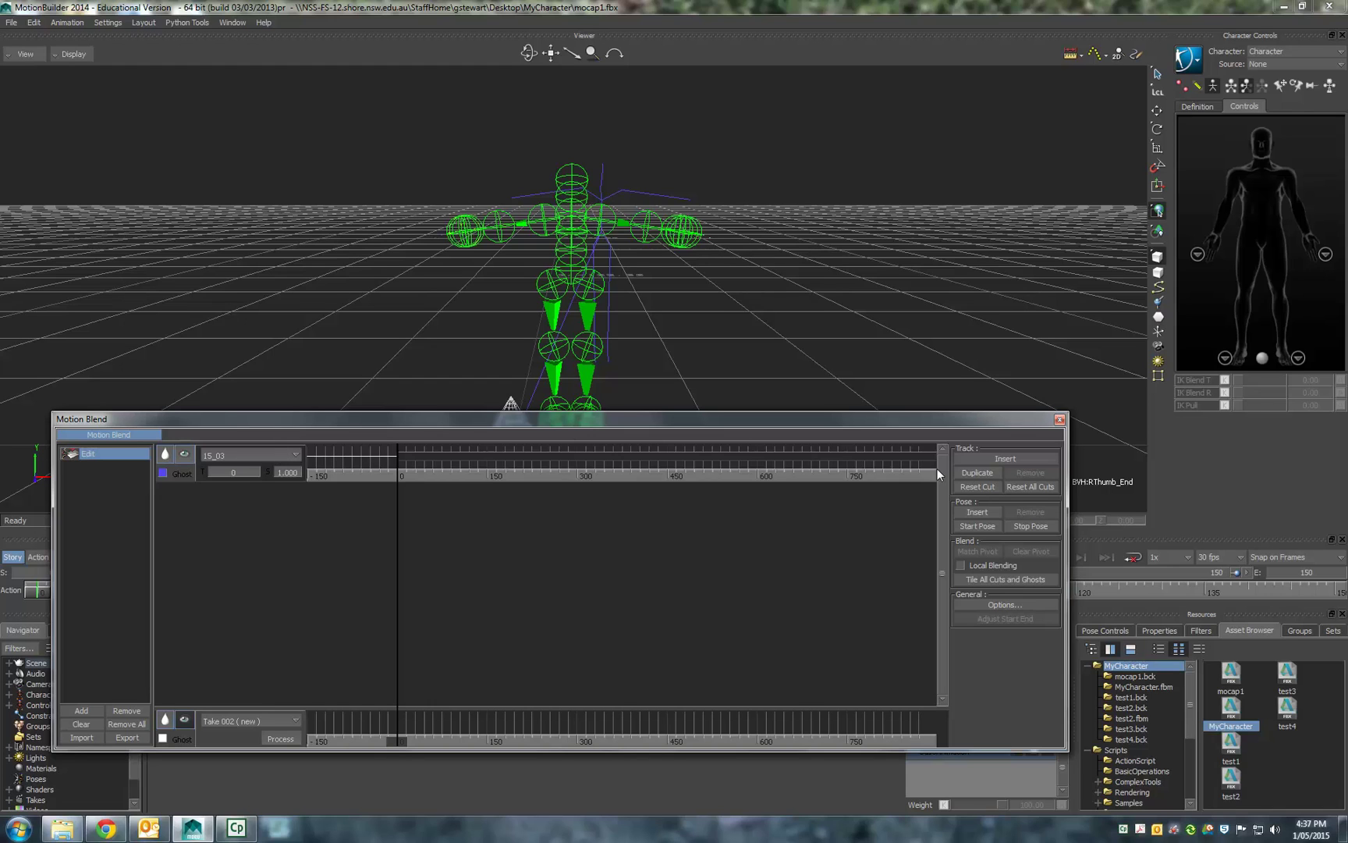
# Insert three more tracks in the Motion Blend window.
pyautogui.click(979, 458)
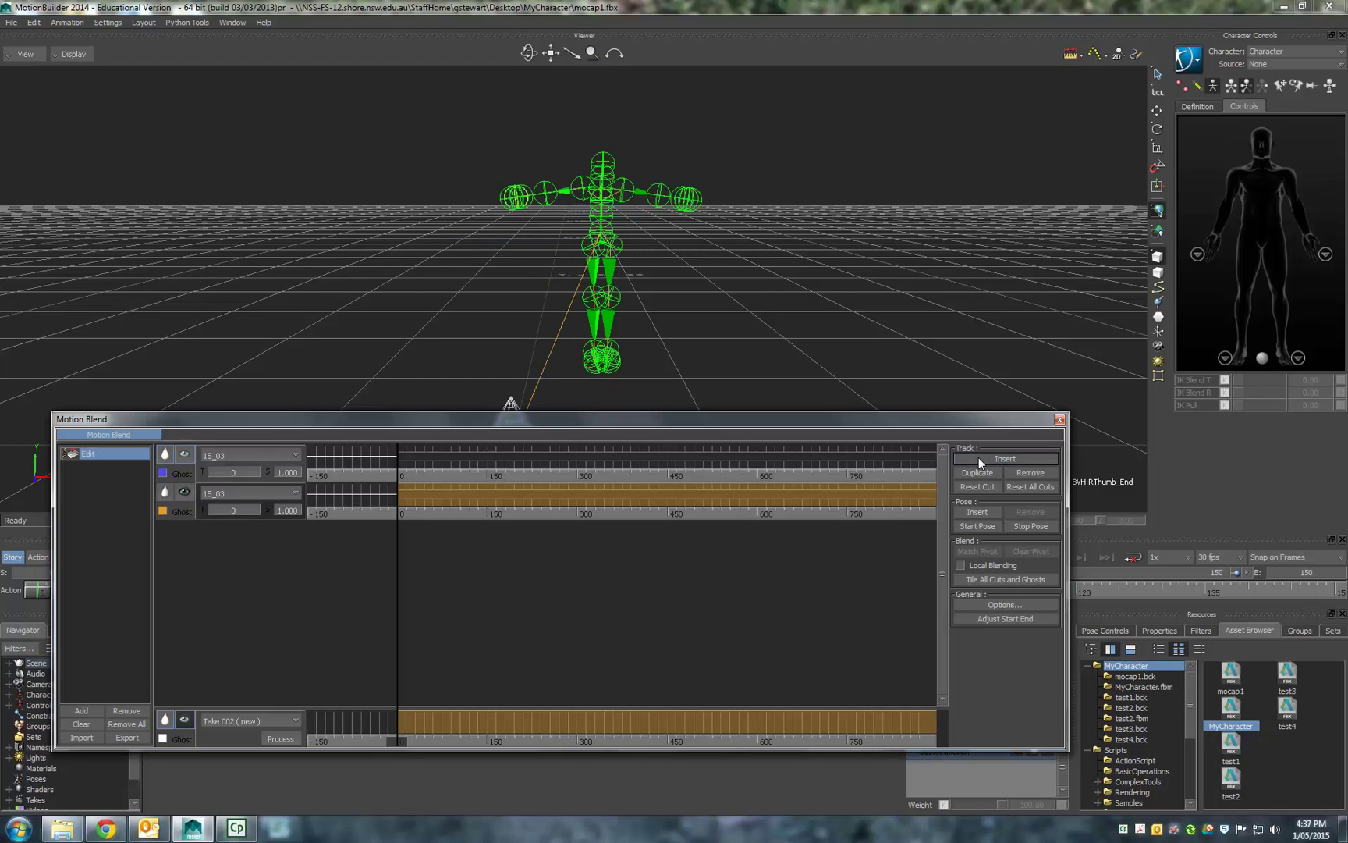
pyautogui.click(979, 457)
pyautogui.click(979, 457)
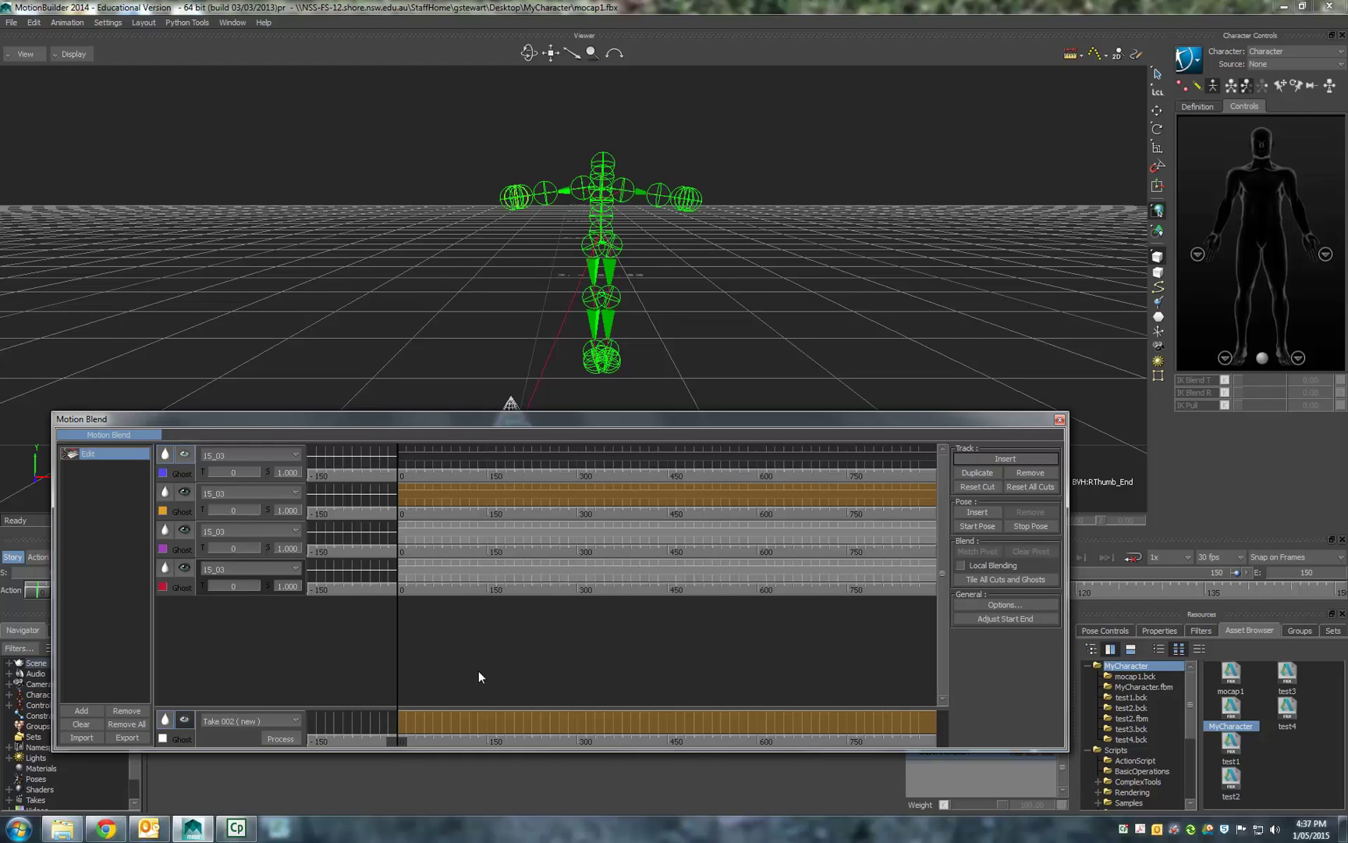
# Assign takes 16_03, 16_51 and 54_01 to the second, third and fourth Motion Blend tracks.
pyautogui.click(266, 495)
pyautogui.click(219, 527)
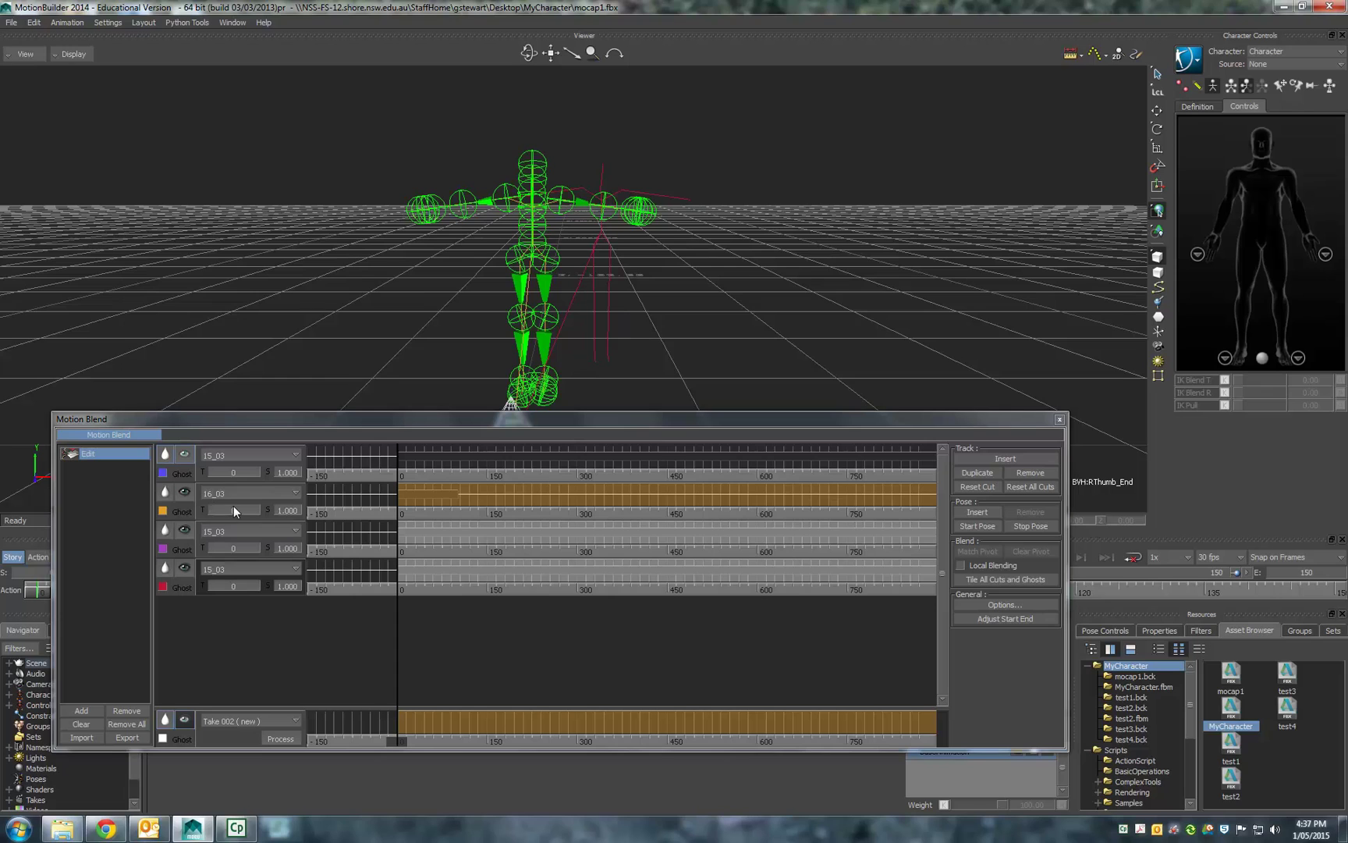
pyautogui.click(231, 527)
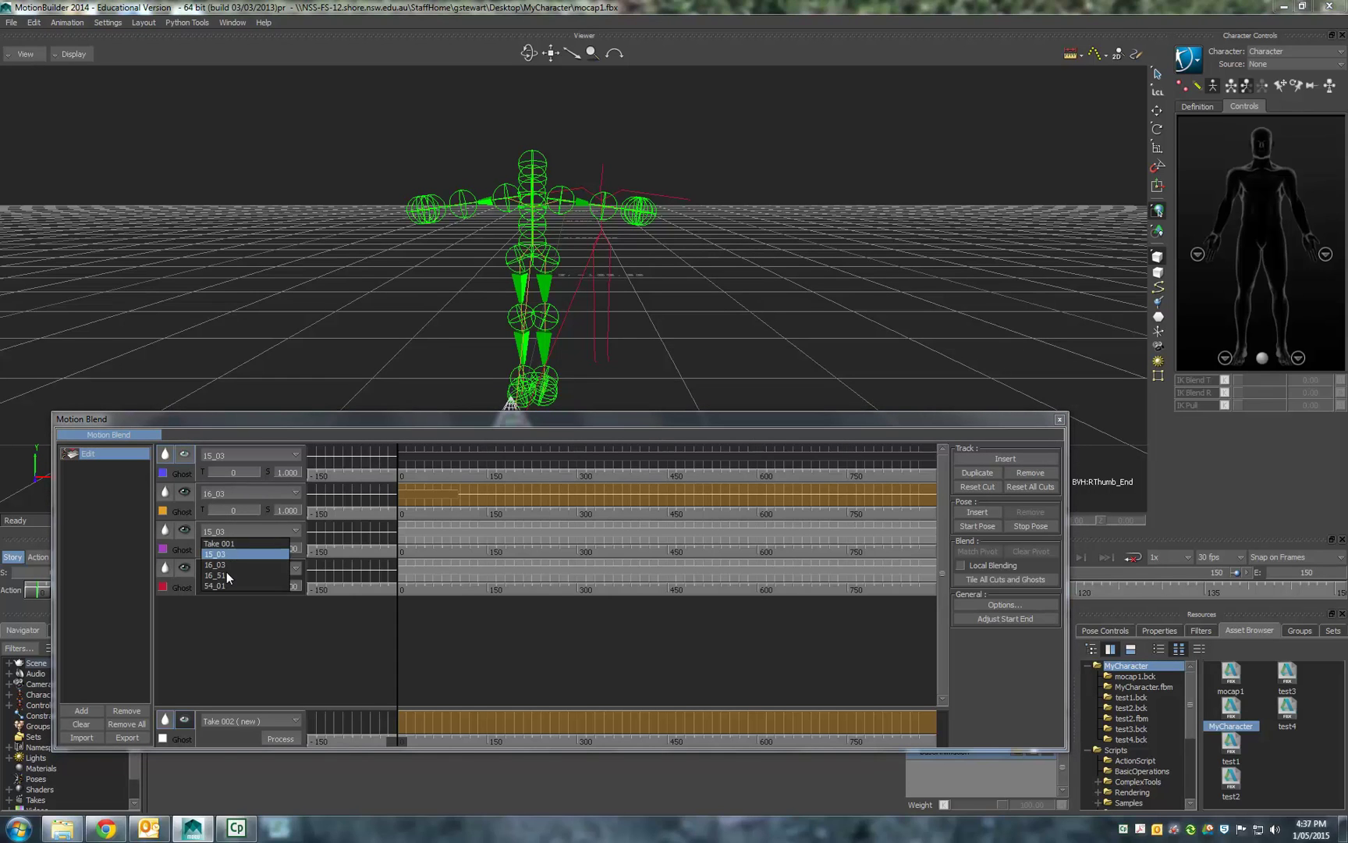
pyautogui.click(226, 571)
pyautogui.click(229, 569)
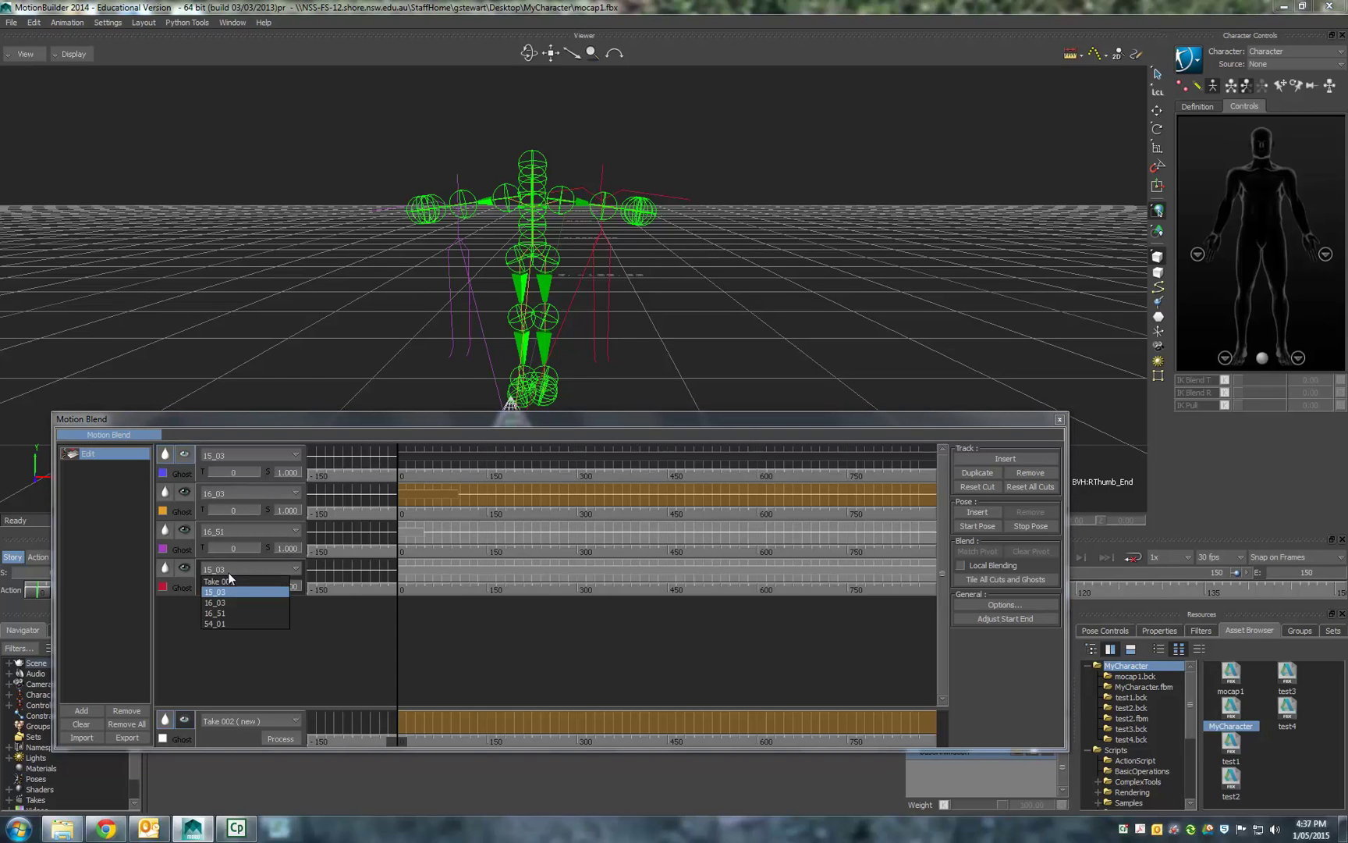
pyautogui.click(226, 621)
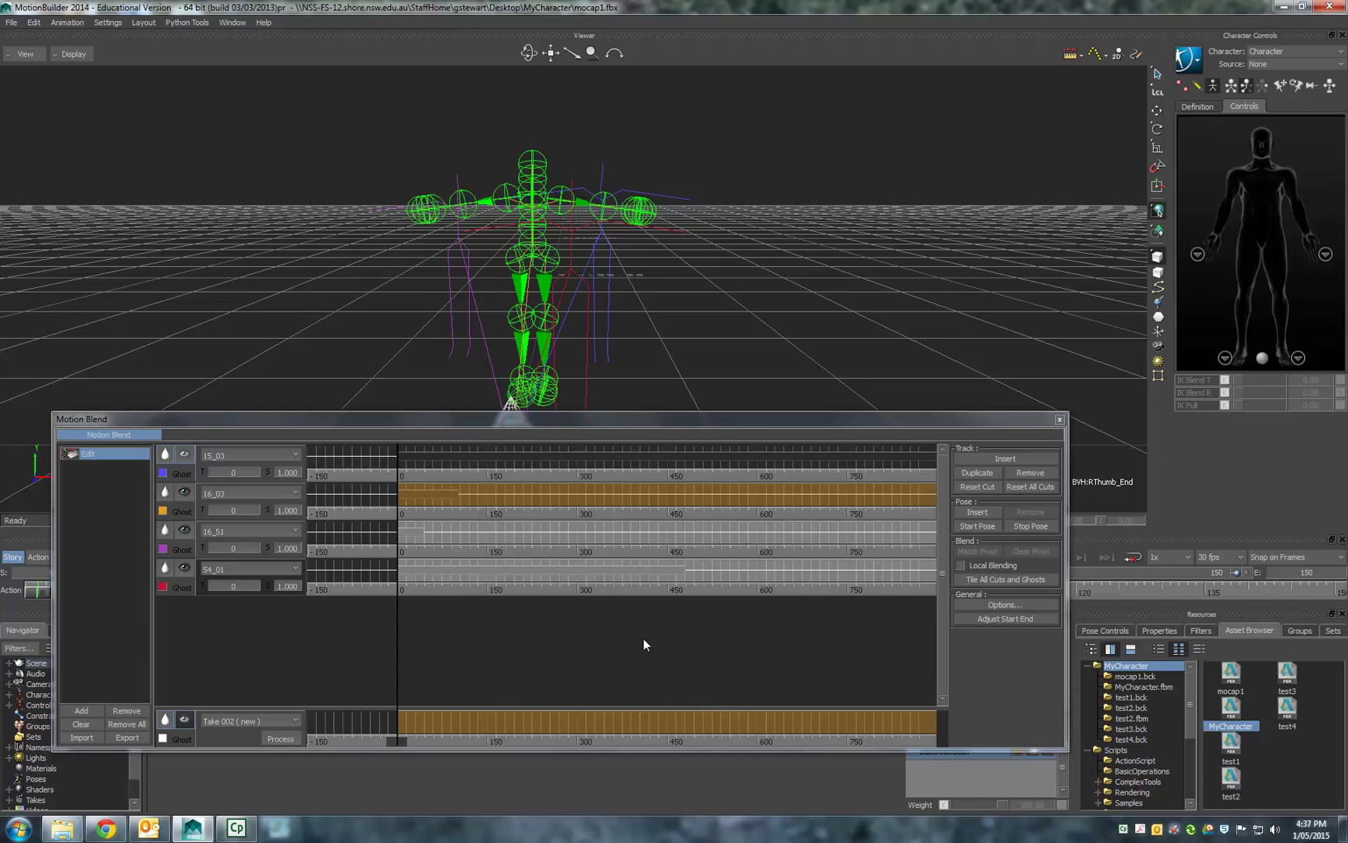
# Reset the cuts on all Motion Blend tracks to the lengths of their takes.
pyautogui.keyDown('shift'); pyautogui.moveTo(640, 643); pyautogui.dragTo(547, 646); pyautogui.keyUp('shift')
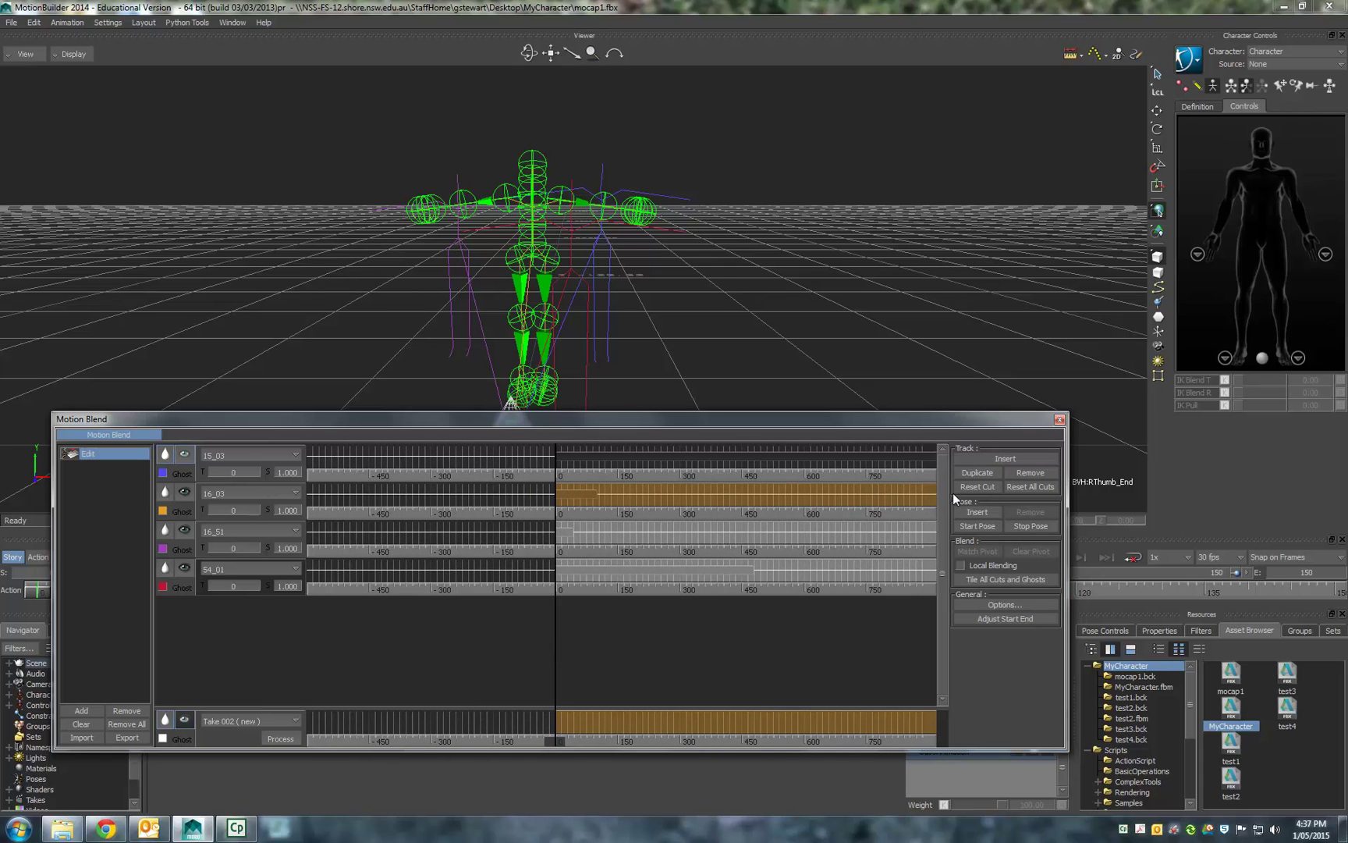
pyautogui.click(1010, 486)
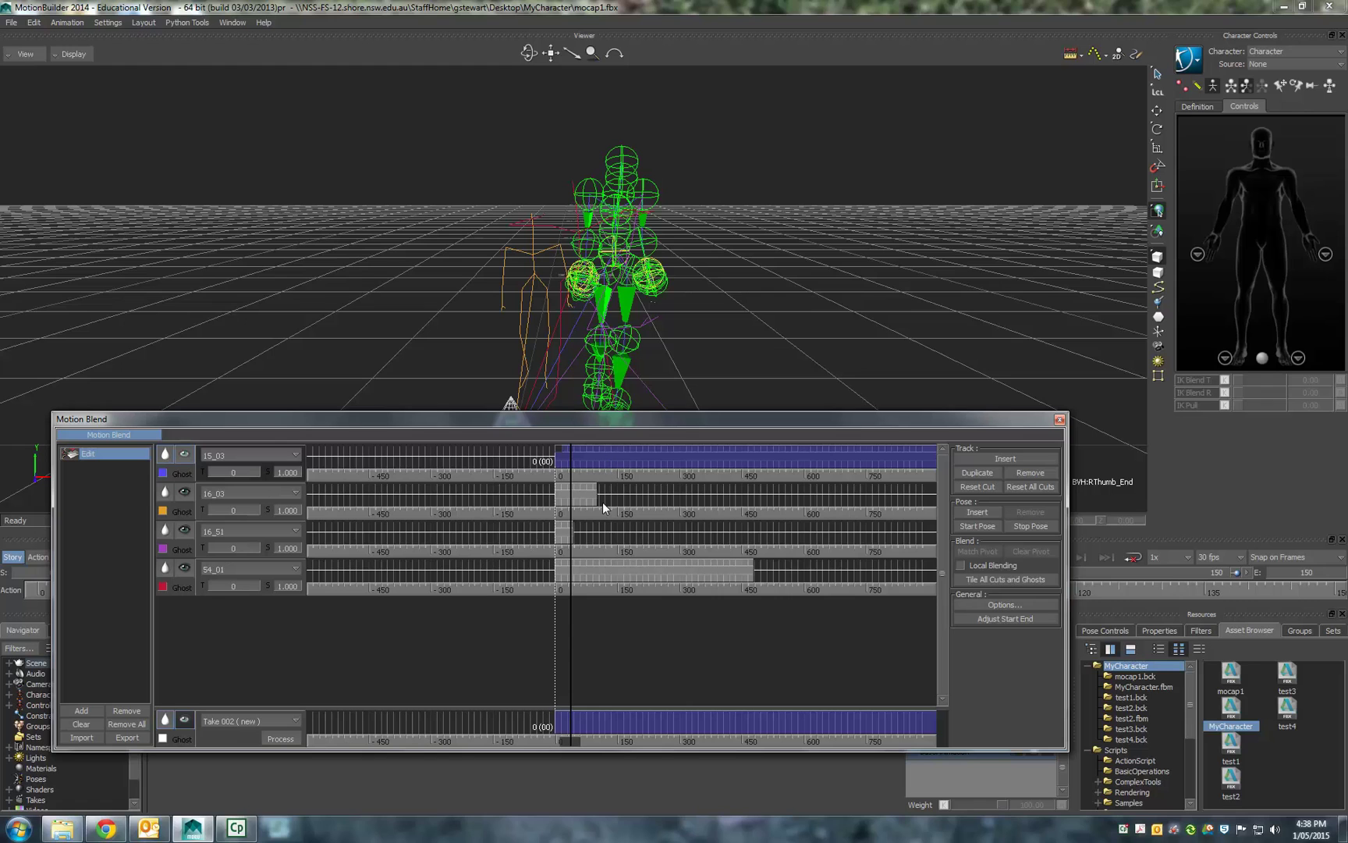
pyautogui.moveTo(658, 650); pyautogui.dragTo(464, 647)
pyautogui.moveTo(653, 639); pyautogui.dragTo(604, 641)
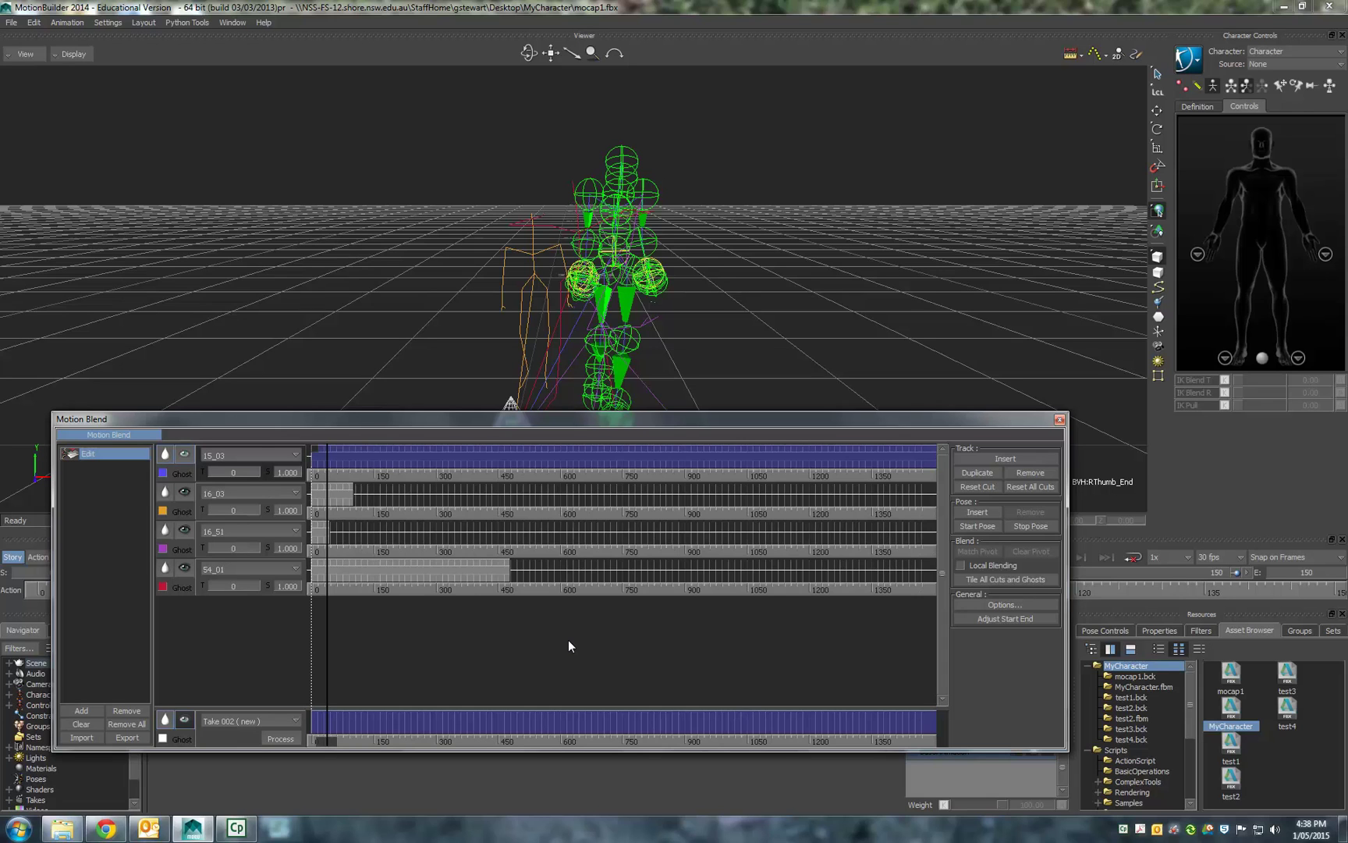
pyautogui.keyDown('ctrl'); pyautogui.moveTo(569, 640); pyautogui.dragTo(358, 643); pyautogui.keyUp('ctrl')
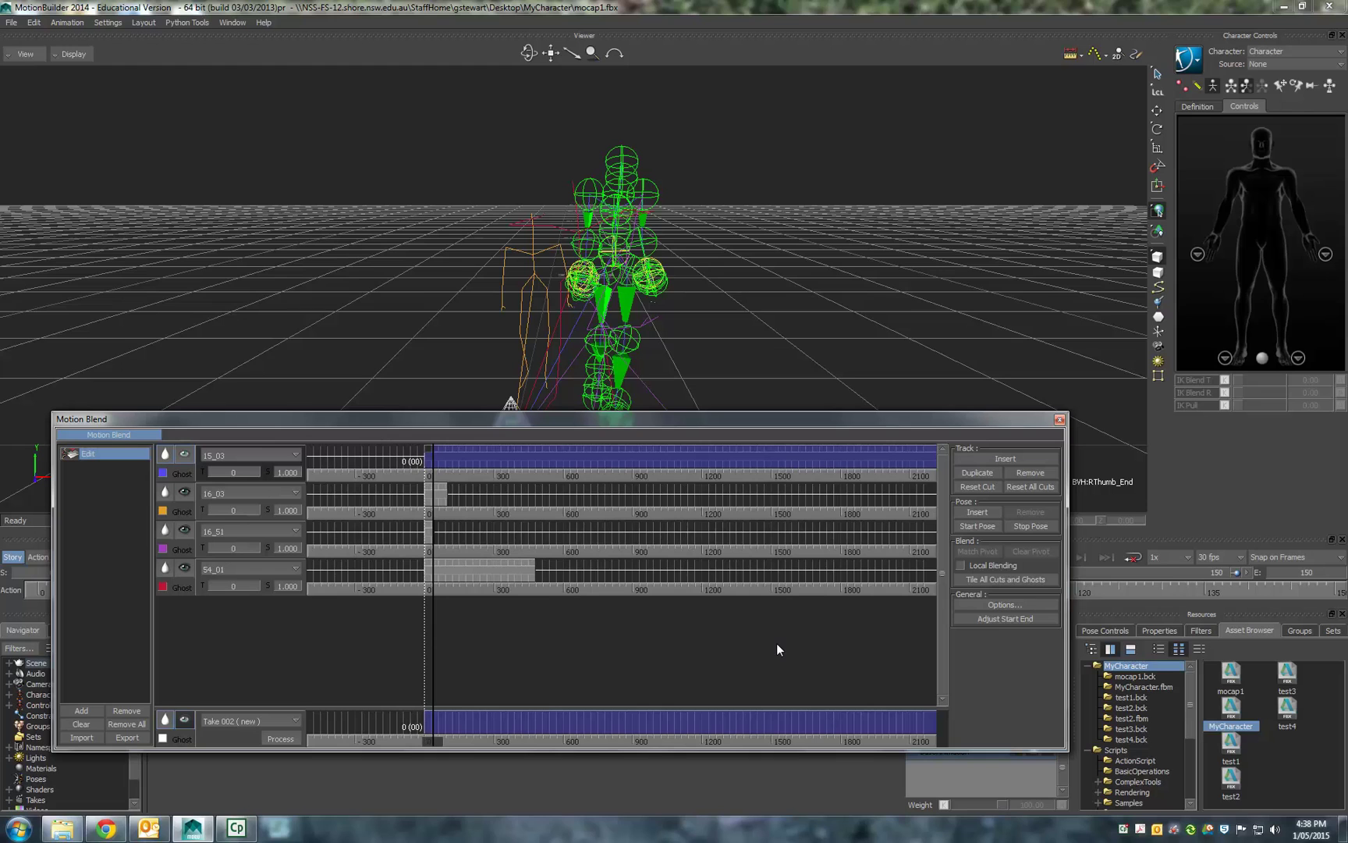
pyautogui.keyDown('ctrl'); pyautogui.moveTo(777, 645); pyautogui.dragTo(332, 643); pyautogui.keyUp('ctrl')
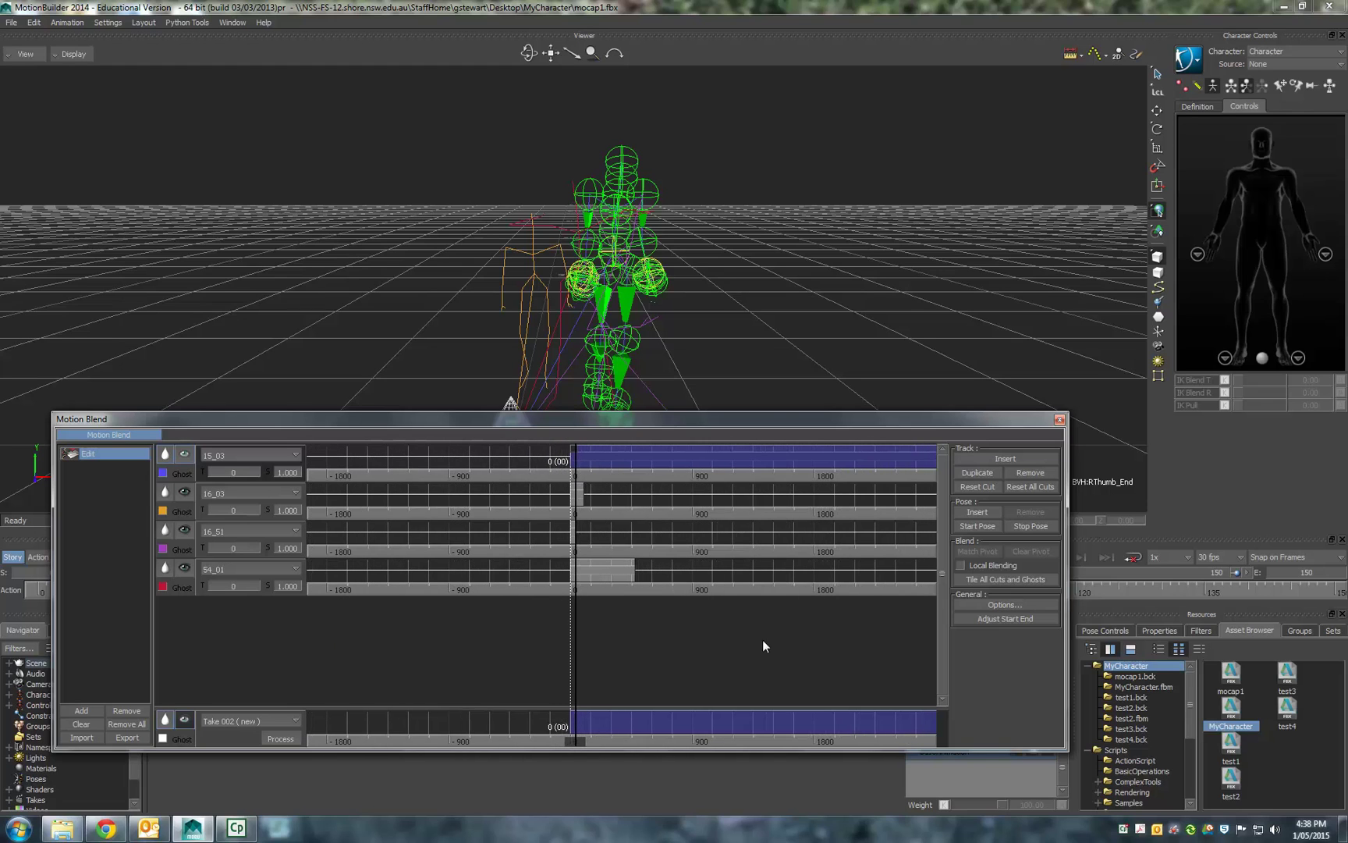
# Trim the end of the 15_03 cut on the first Motion Blend track to about frame 284.
pyautogui.keyDown('ctrl'); pyautogui.moveTo(825, 641); pyautogui.dragTo(430, 640); pyautogui.keyUp('ctrl')
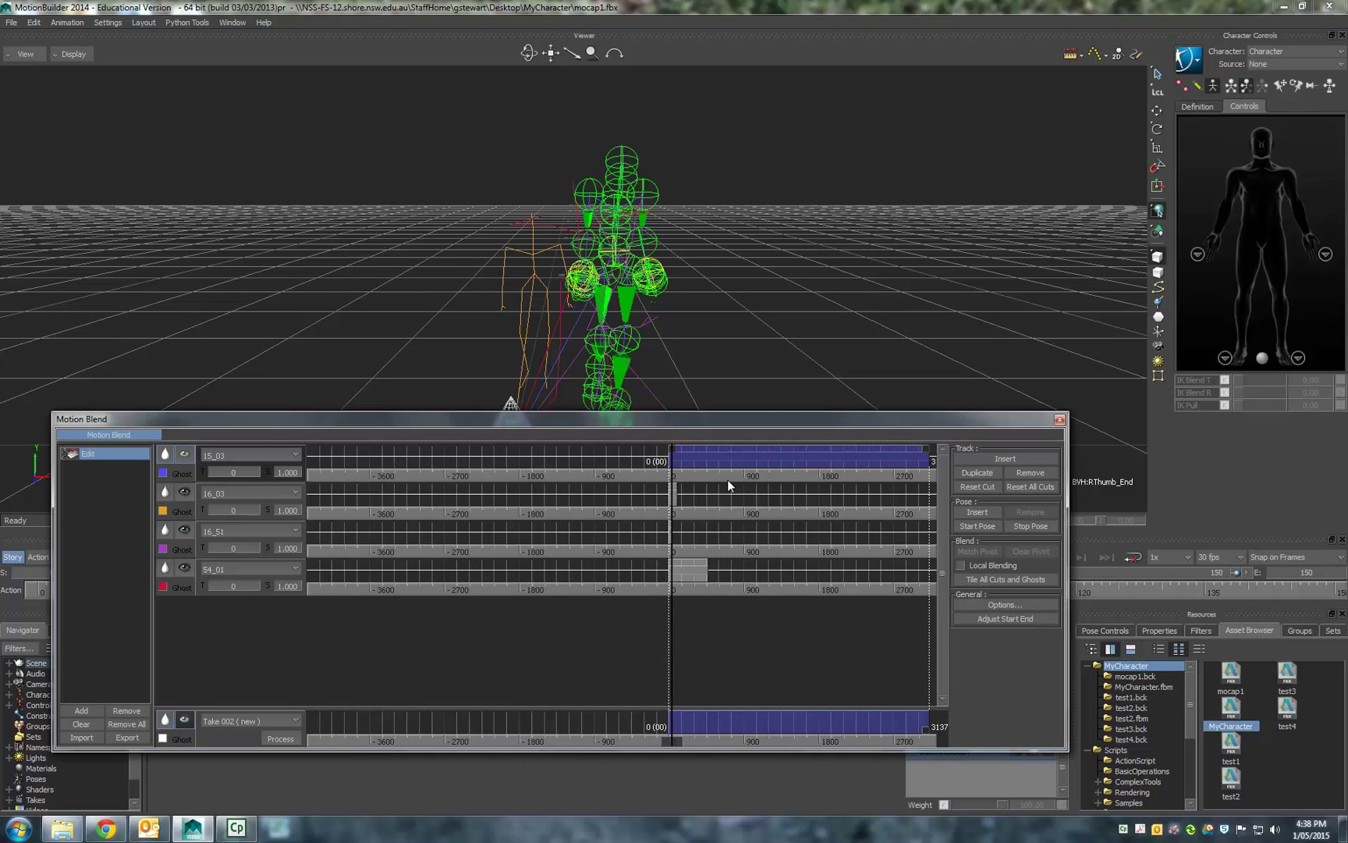
pyautogui.moveTo(923, 446); pyautogui.dragTo(686, 448)
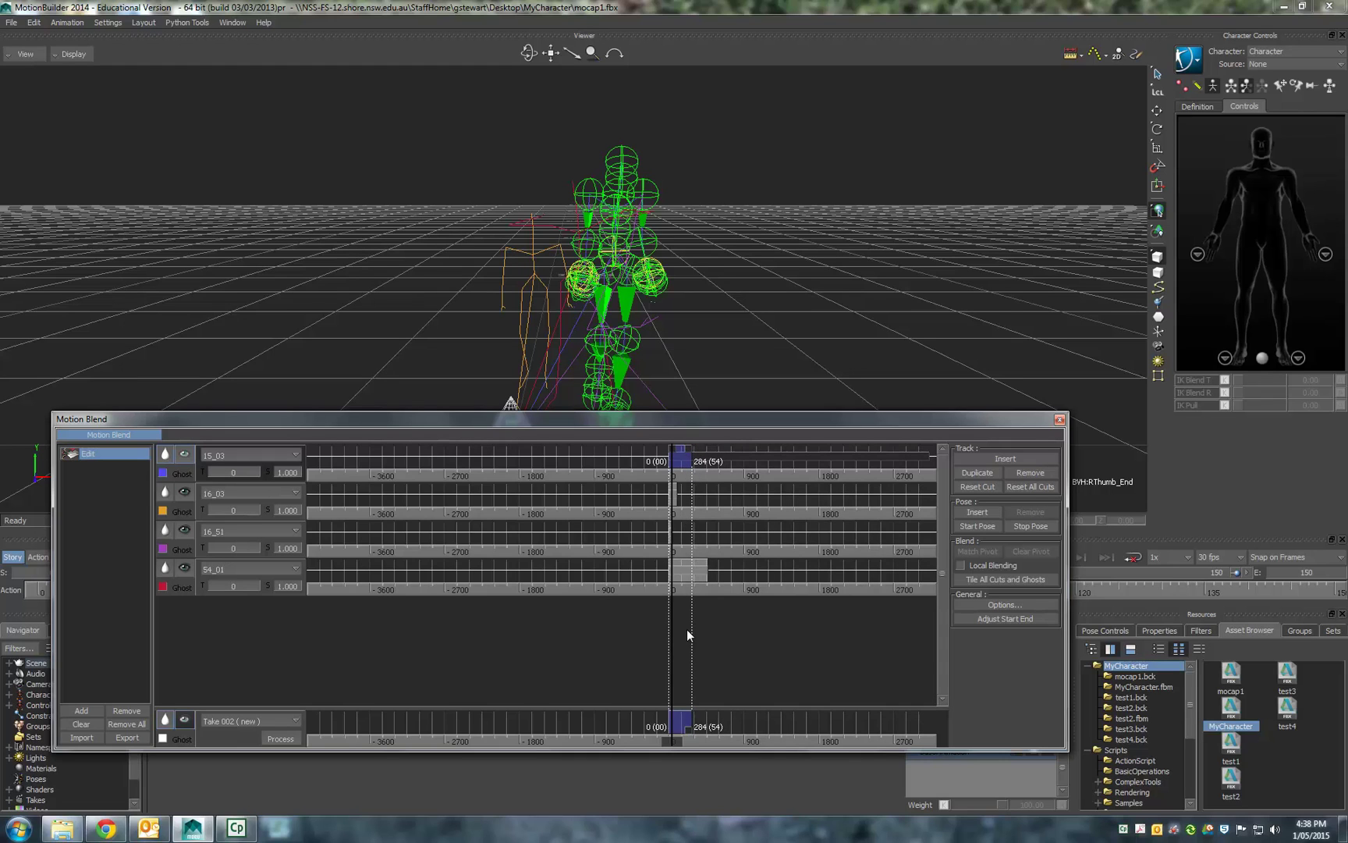
# Sequence takes 16_03, 16_51 and 54_01 after 15_03 with short overlaps, offsetting their tracks by about 255, 341 and 367 frames.
pyautogui.keyDown('ctrl'); pyautogui.moveTo(567, 634); pyautogui.dragTo(774, 632); pyautogui.keyUp('ctrl')
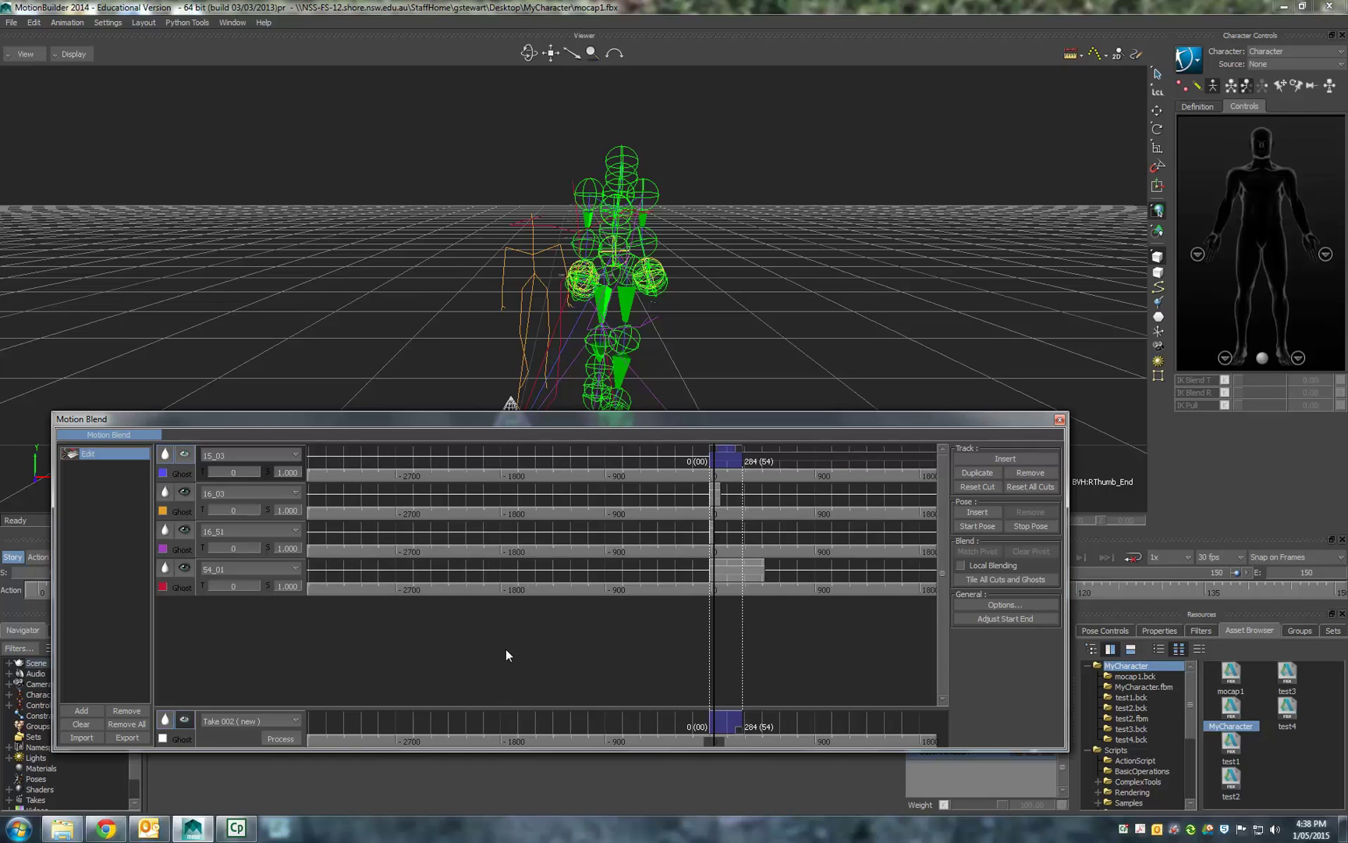
pyautogui.keyDown('ctrl'); pyautogui.moveTo(506, 649); pyautogui.dragTo(966, 649); pyautogui.keyUp('ctrl')
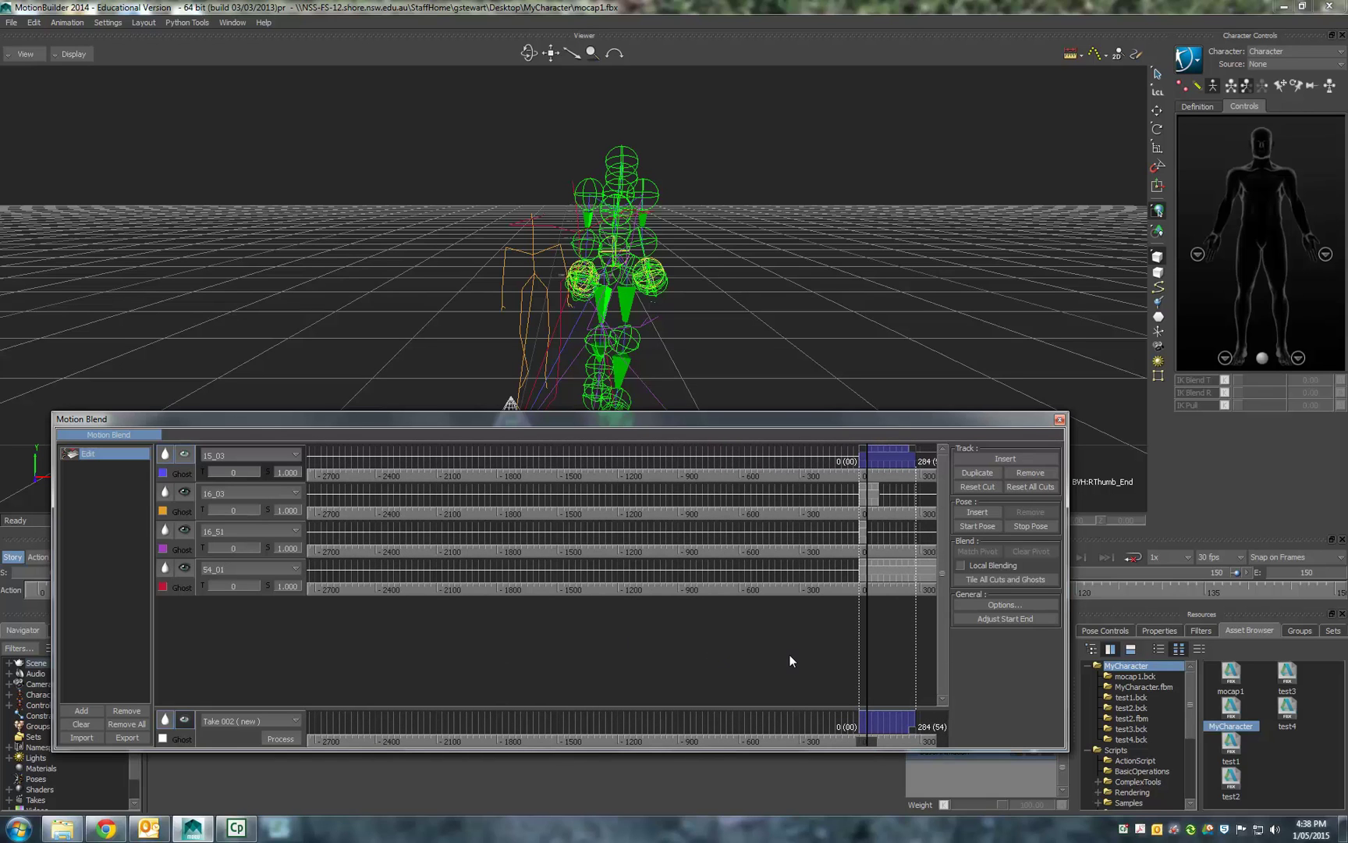
pyautogui.keyDown('shift'); pyautogui.moveTo(790, 659); pyautogui.dragTo(866, 643); pyautogui.keyUp('shift')
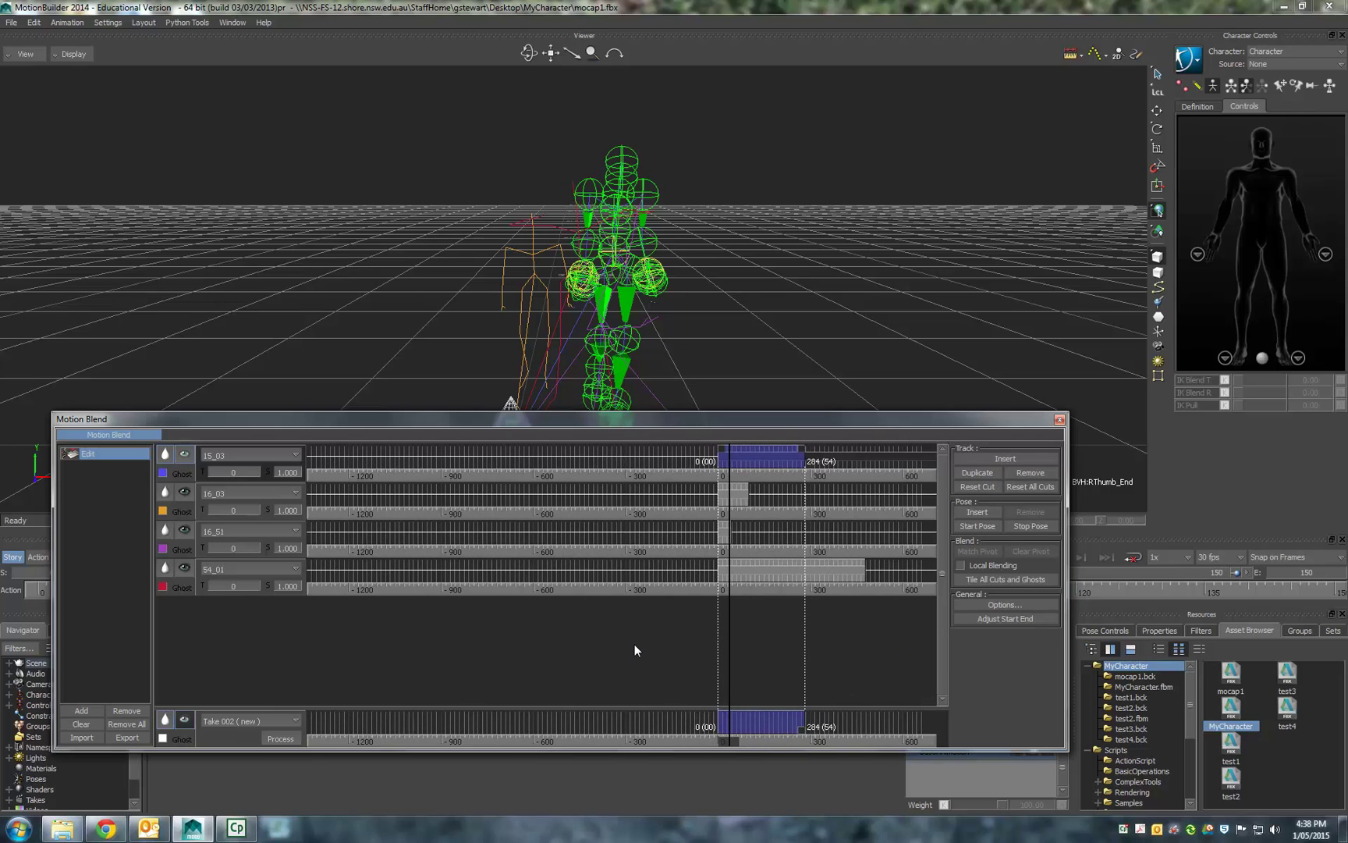
pyautogui.keyDown('ctrl'); pyautogui.moveTo(634, 644); pyautogui.dragTo(692, 653); pyautogui.keyUp('ctrl')
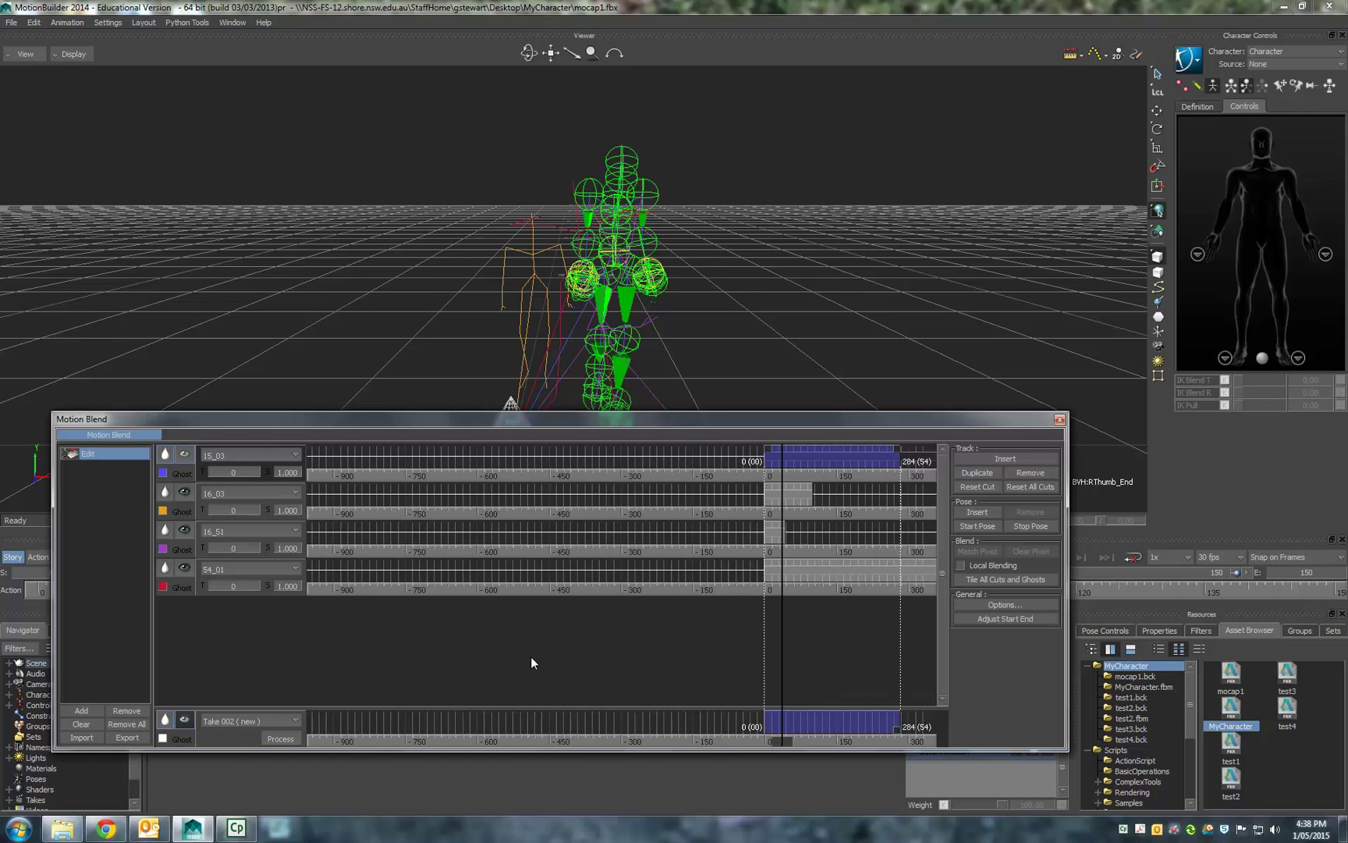
pyautogui.keyDown('ctrl'); pyautogui.moveTo(530, 662); pyautogui.dragTo(480, 651); pyautogui.keyUp('ctrl')
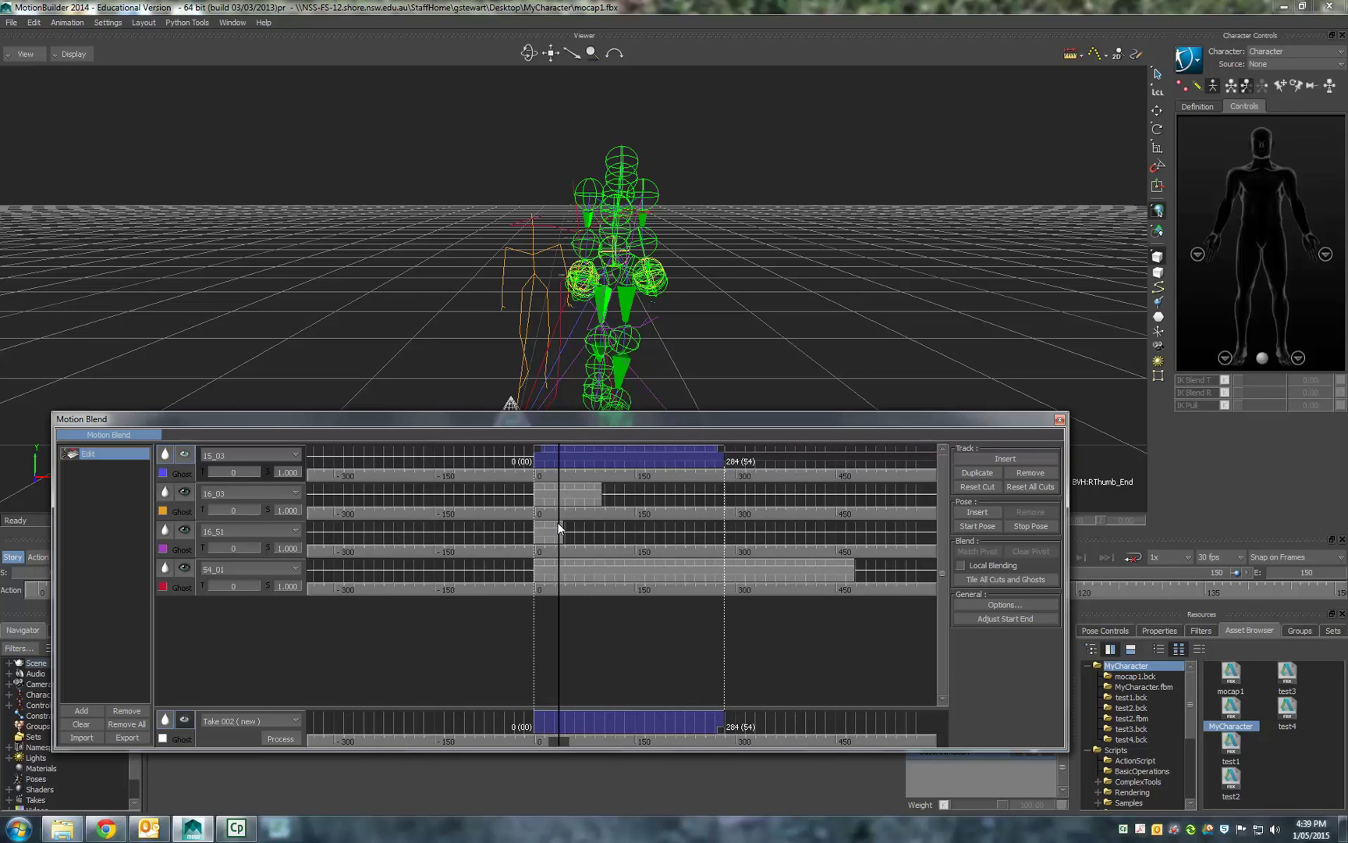
pyautogui.click(520, 494)
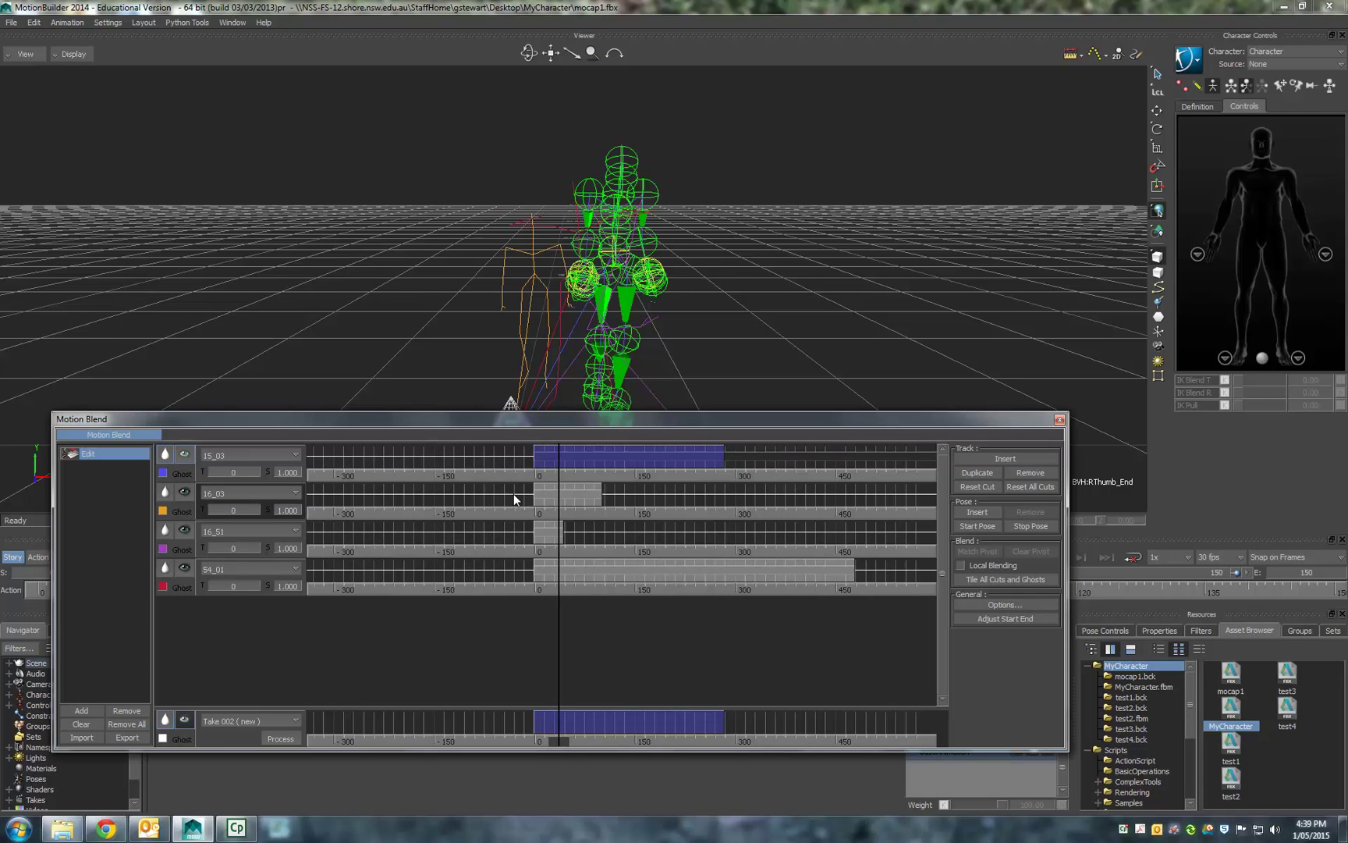
pyautogui.moveTo(549, 494); pyautogui.dragTo(721, 491)
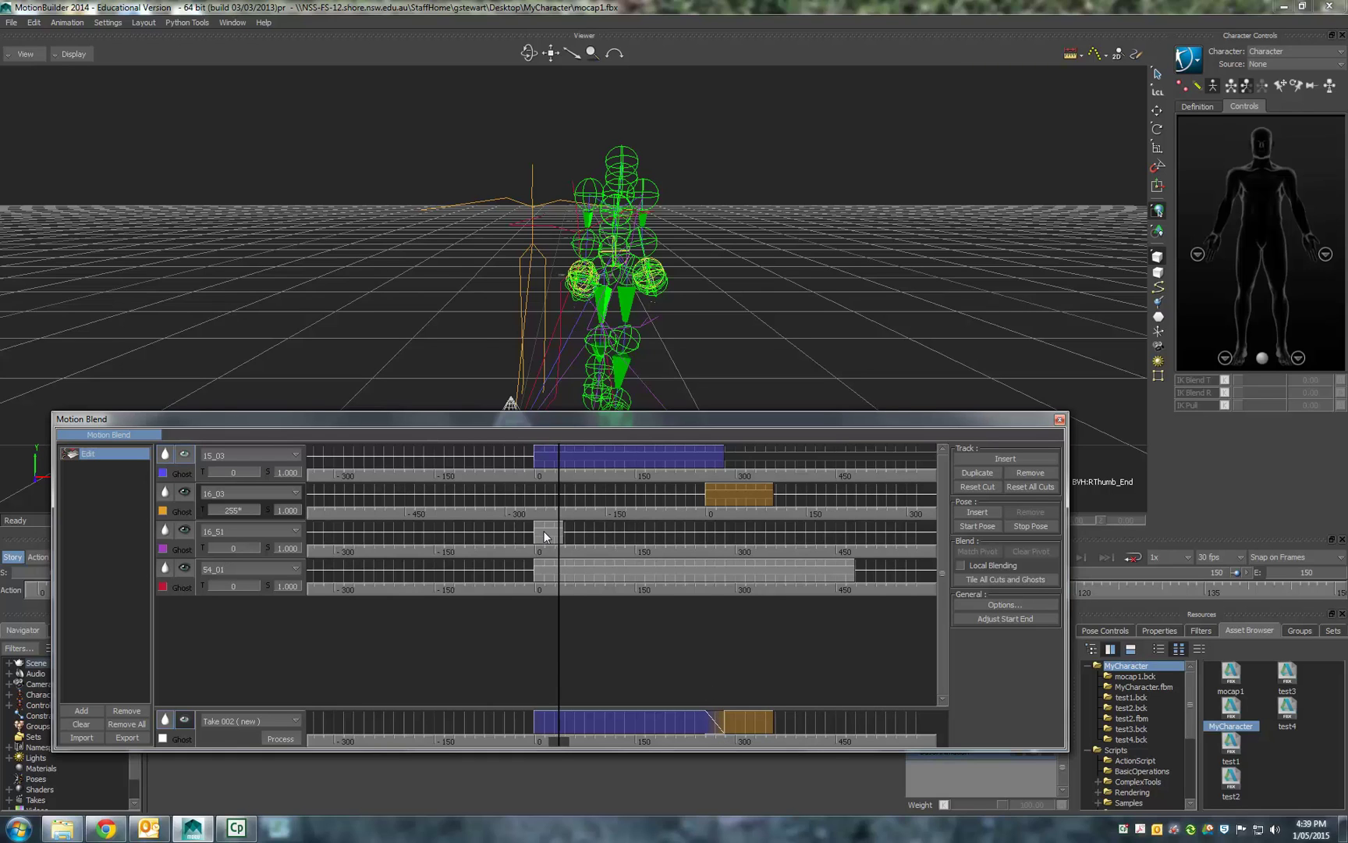
pyautogui.moveTo(545, 531); pyautogui.dragTo(774, 534)
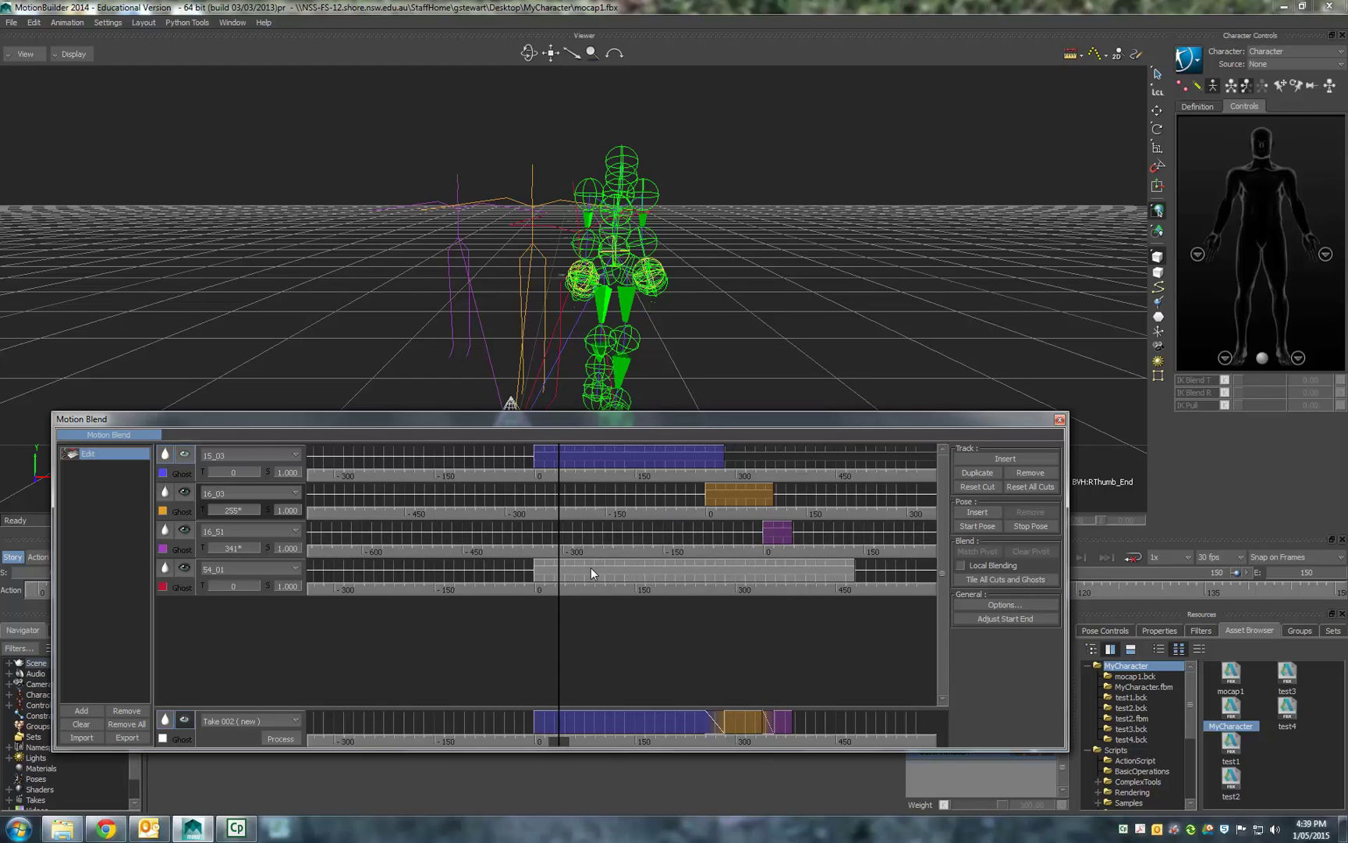
pyautogui.moveTo(591, 569); pyautogui.dragTo(836, 576)
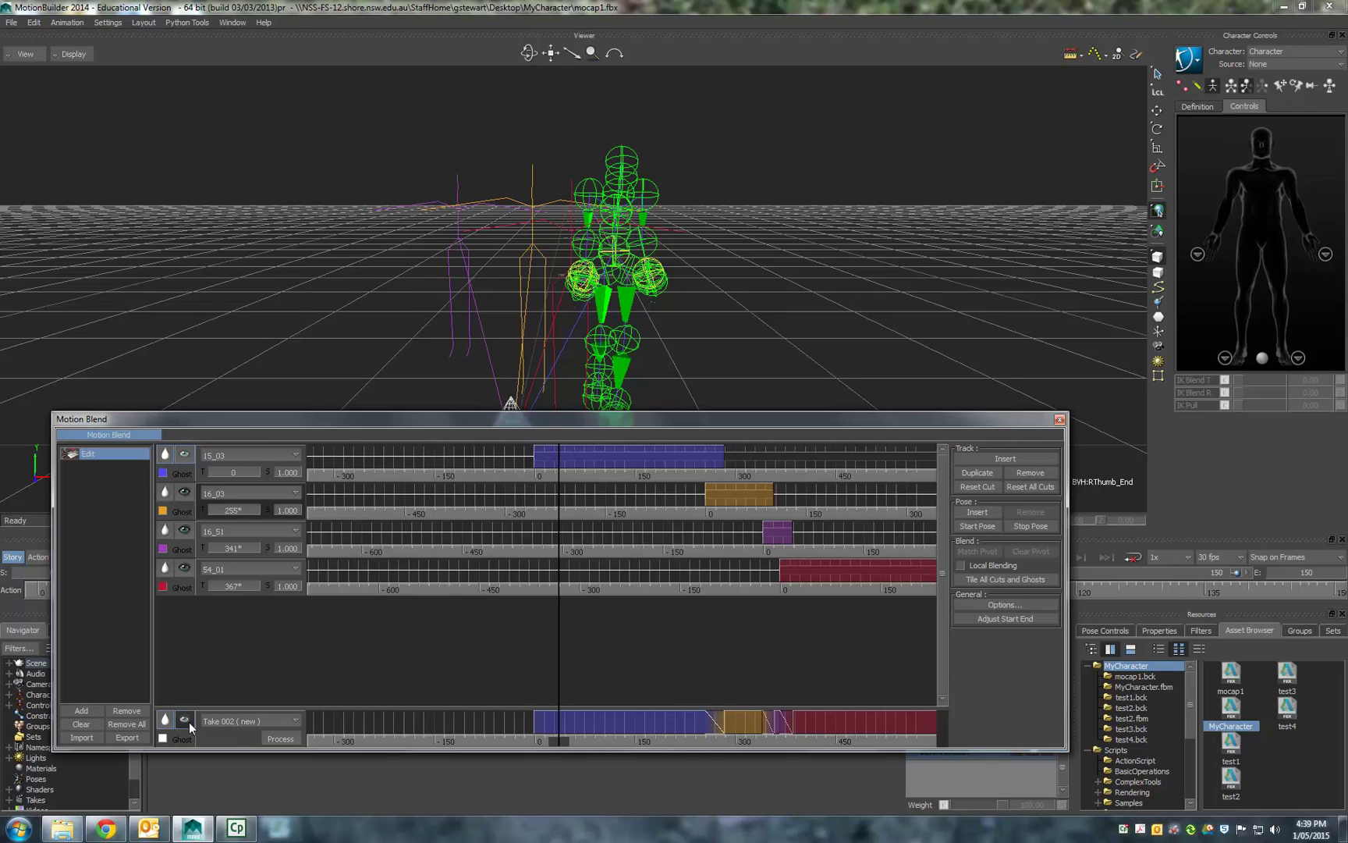
# Hide the ghosts of all four Motion Blend tracks and scrub through the result track to preview the blend.
pyautogui.click(163, 549)
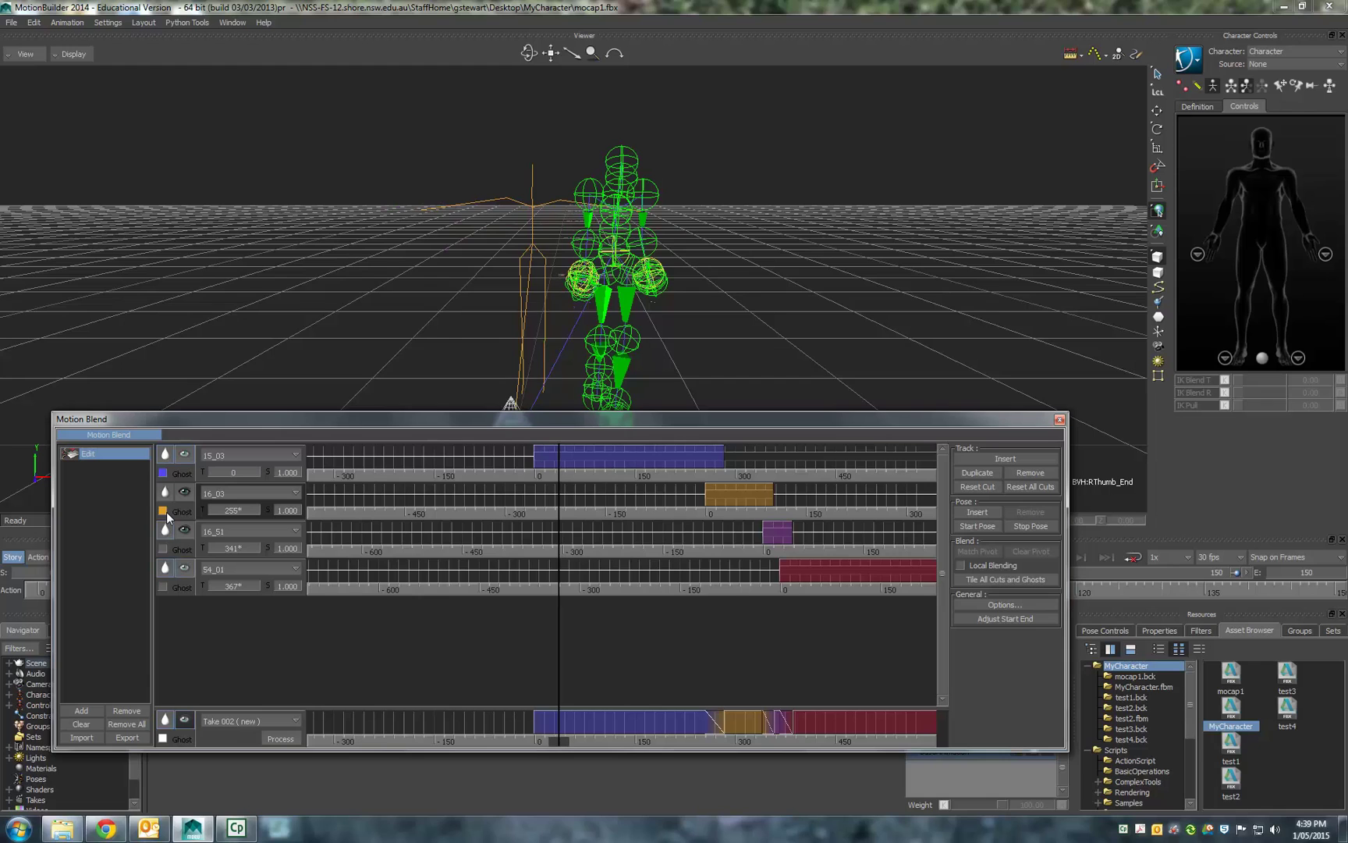
pyautogui.click(163, 511)
pyautogui.click(163, 473)
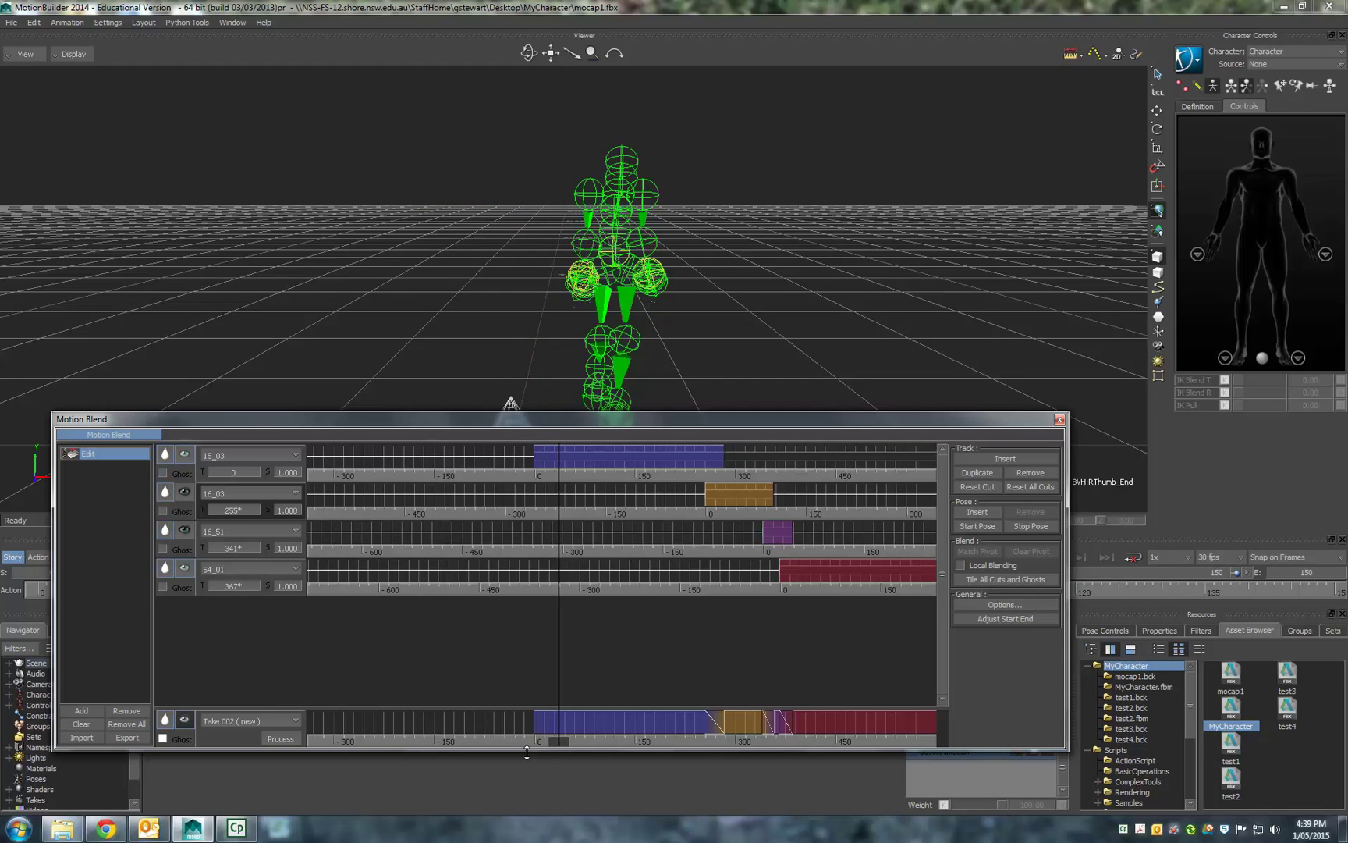
pyautogui.moveTo(559, 742); pyautogui.dragTo(725, 702)
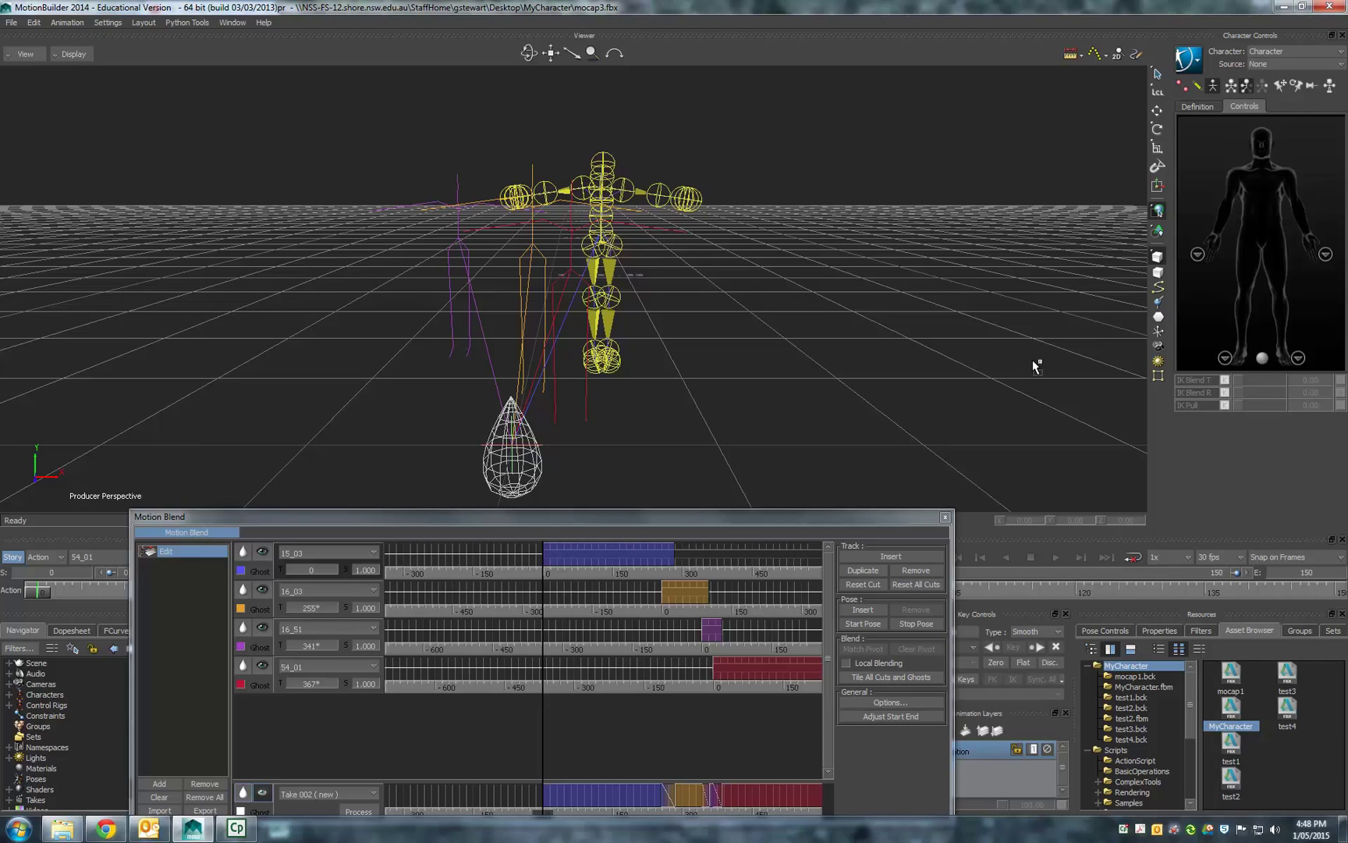
# Merge the MyCharacter asset into the scene without animation and move the Motion Blend window slightly up.
pyautogui.moveTo(811, 293); pyautogui.dragTo(807, 291)
pyautogui.moveTo(820, 288)
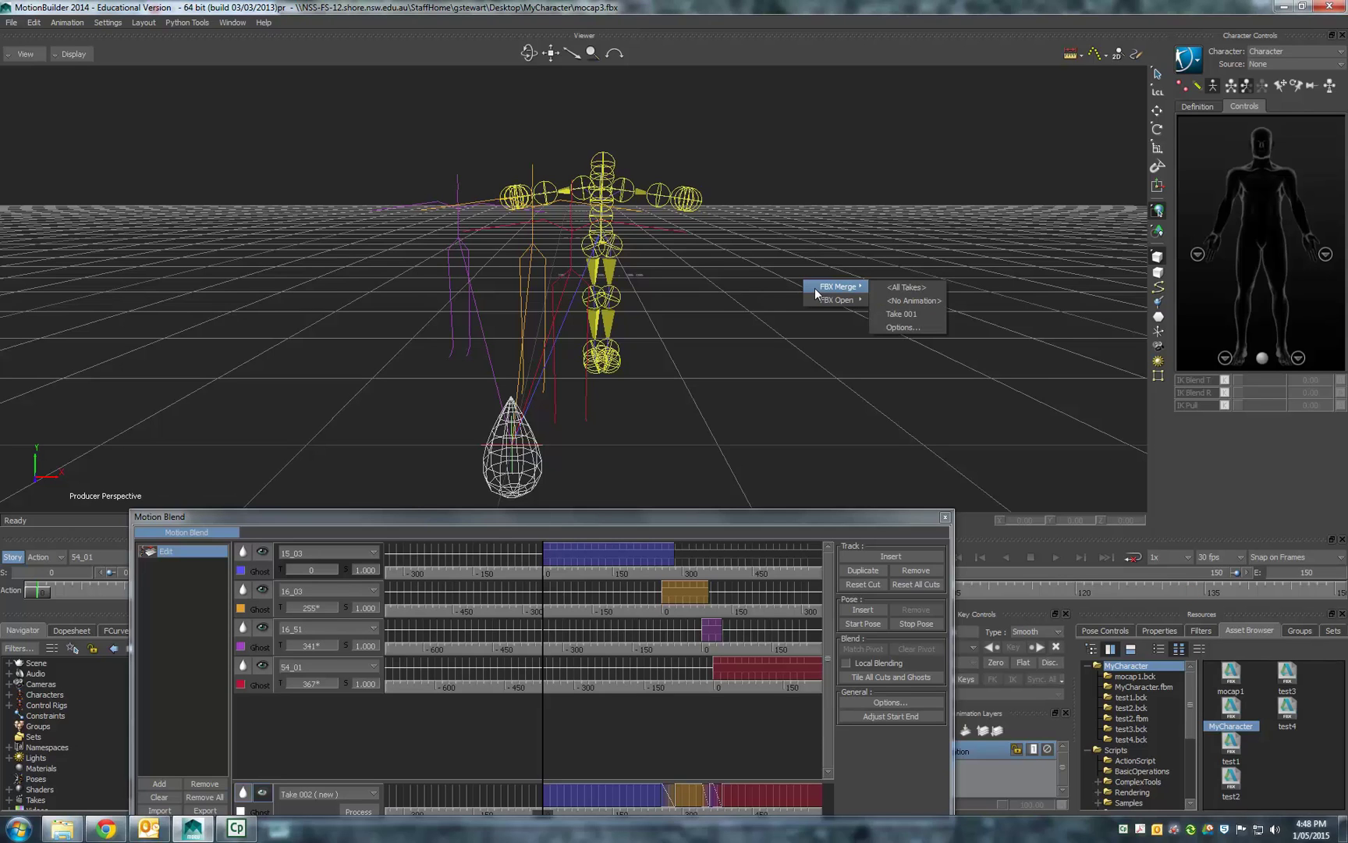
pyautogui.click(882, 301)
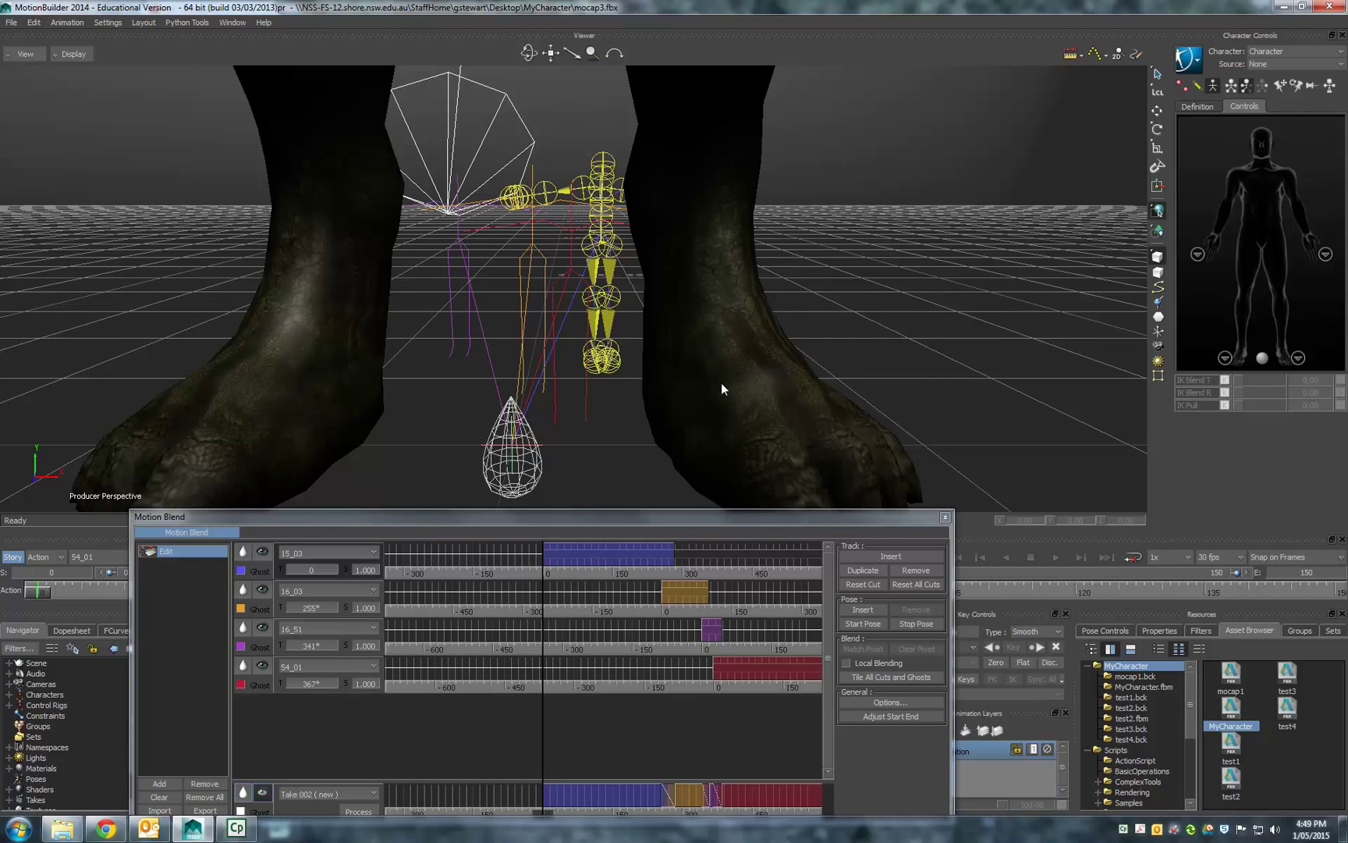
pyautogui.moveTo(705, 515); pyautogui.dragTo(715, 502)
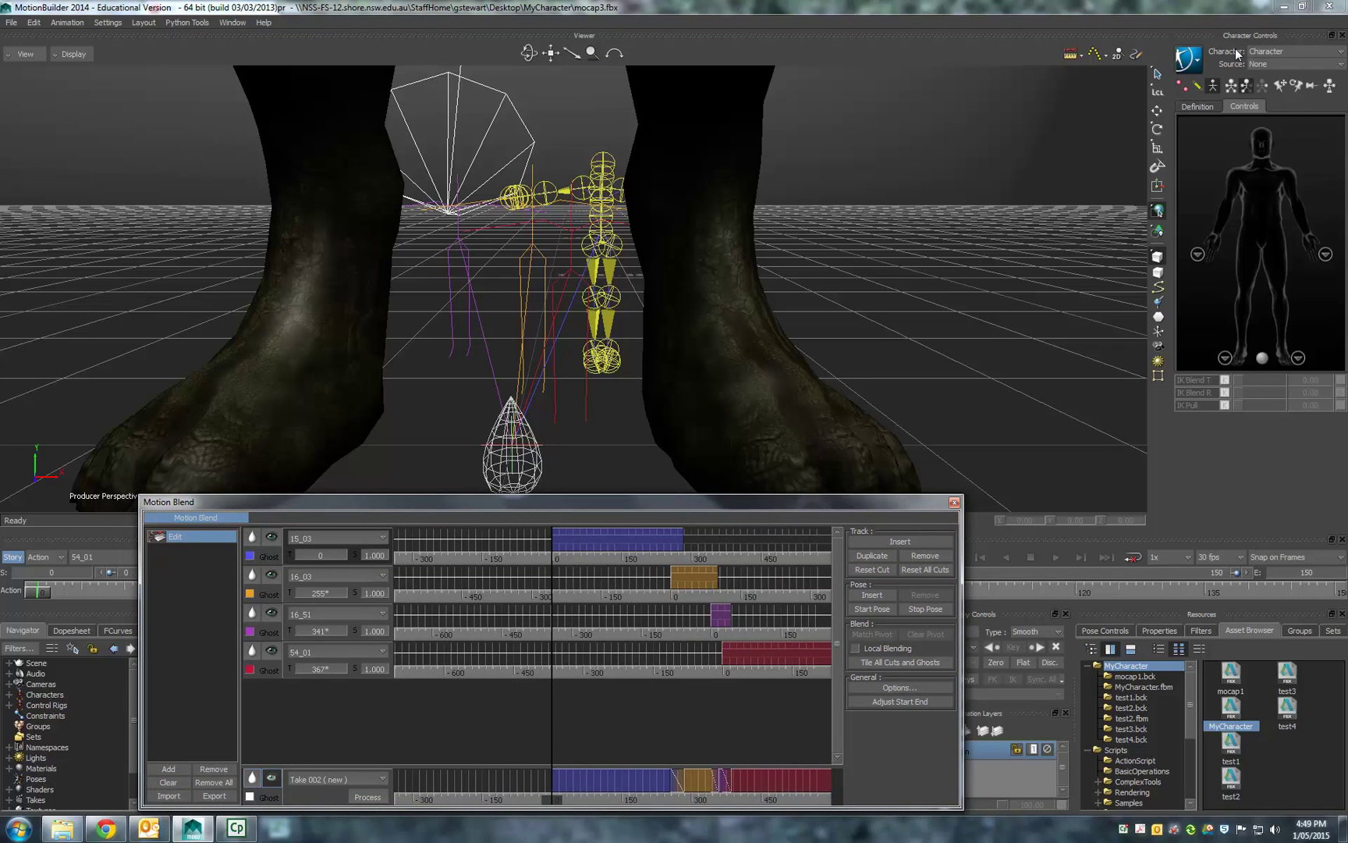
# Try to drive Character with Character 1 as its source and scrub the blend to check the motion.
pyautogui.click(1275, 62)
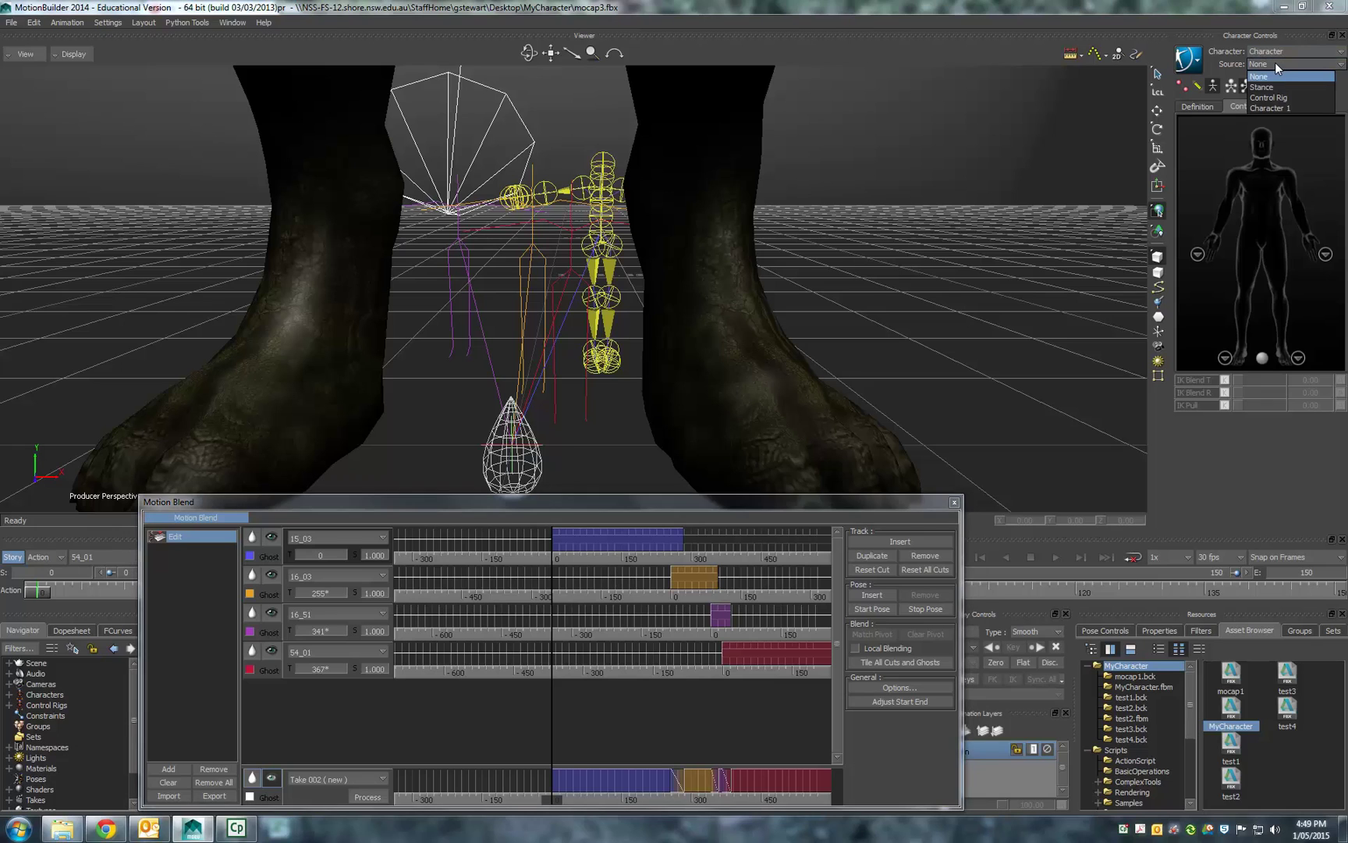
pyautogui.click(1271, 106)
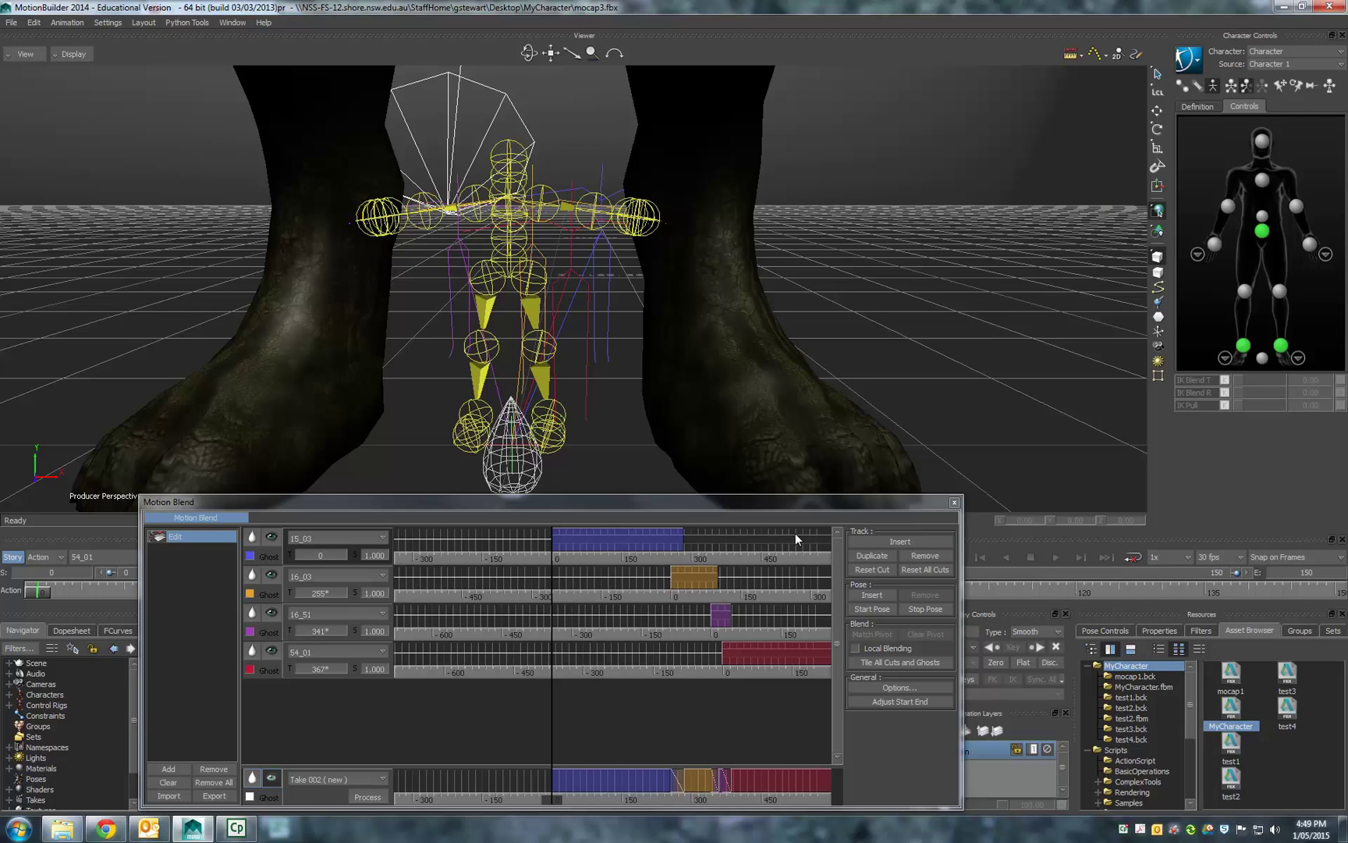
pyautogui.moveTo(554, 797)
pyautogui.mouseDown()
pyautogui.moveTo(622, 800)
pyautogui.moveTo(552, 797)
pyautogui.mouseUp()
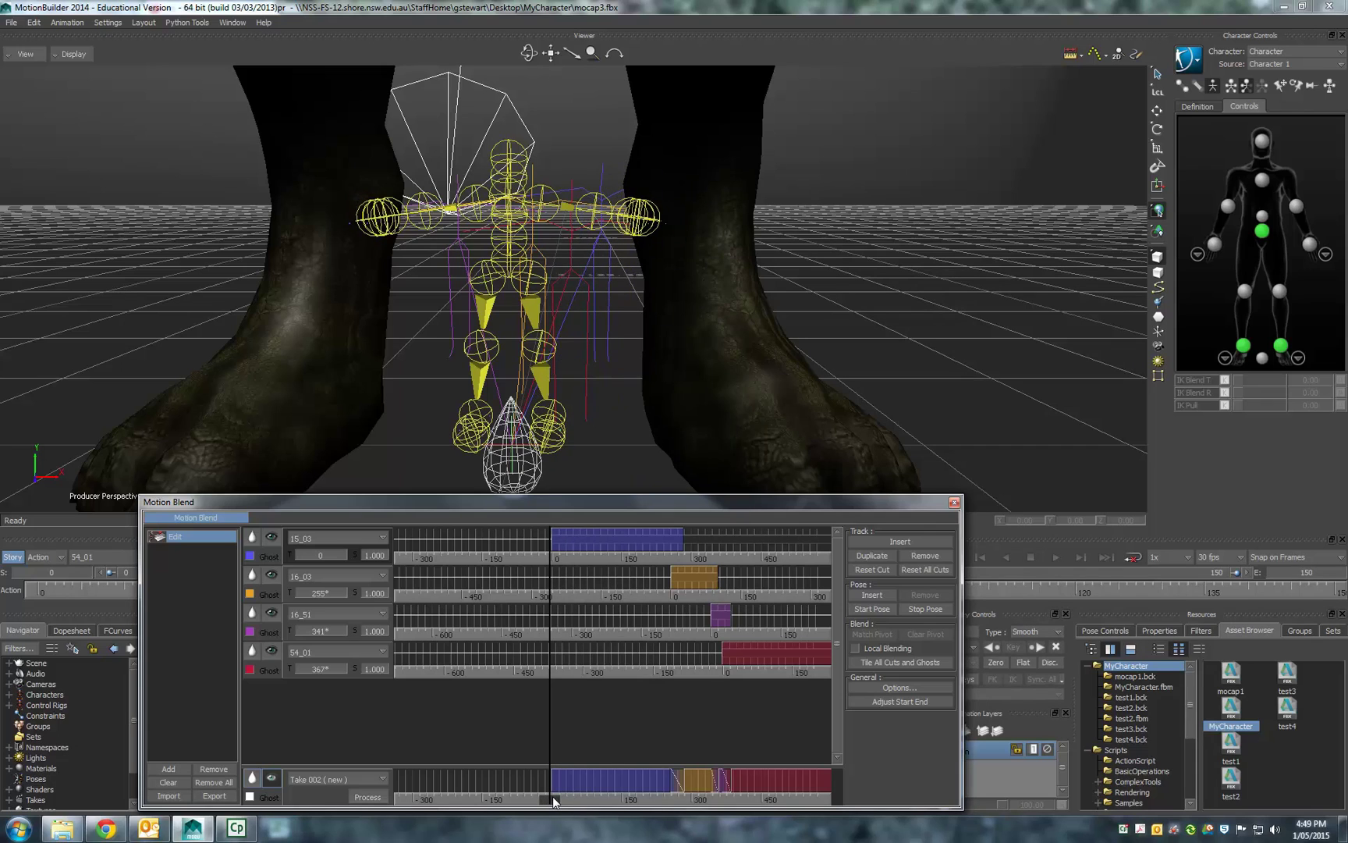
# Set the source of Character 1 to Character and scrub the blend to test the retargeted motion.
pyautogui.click(1261, 48)
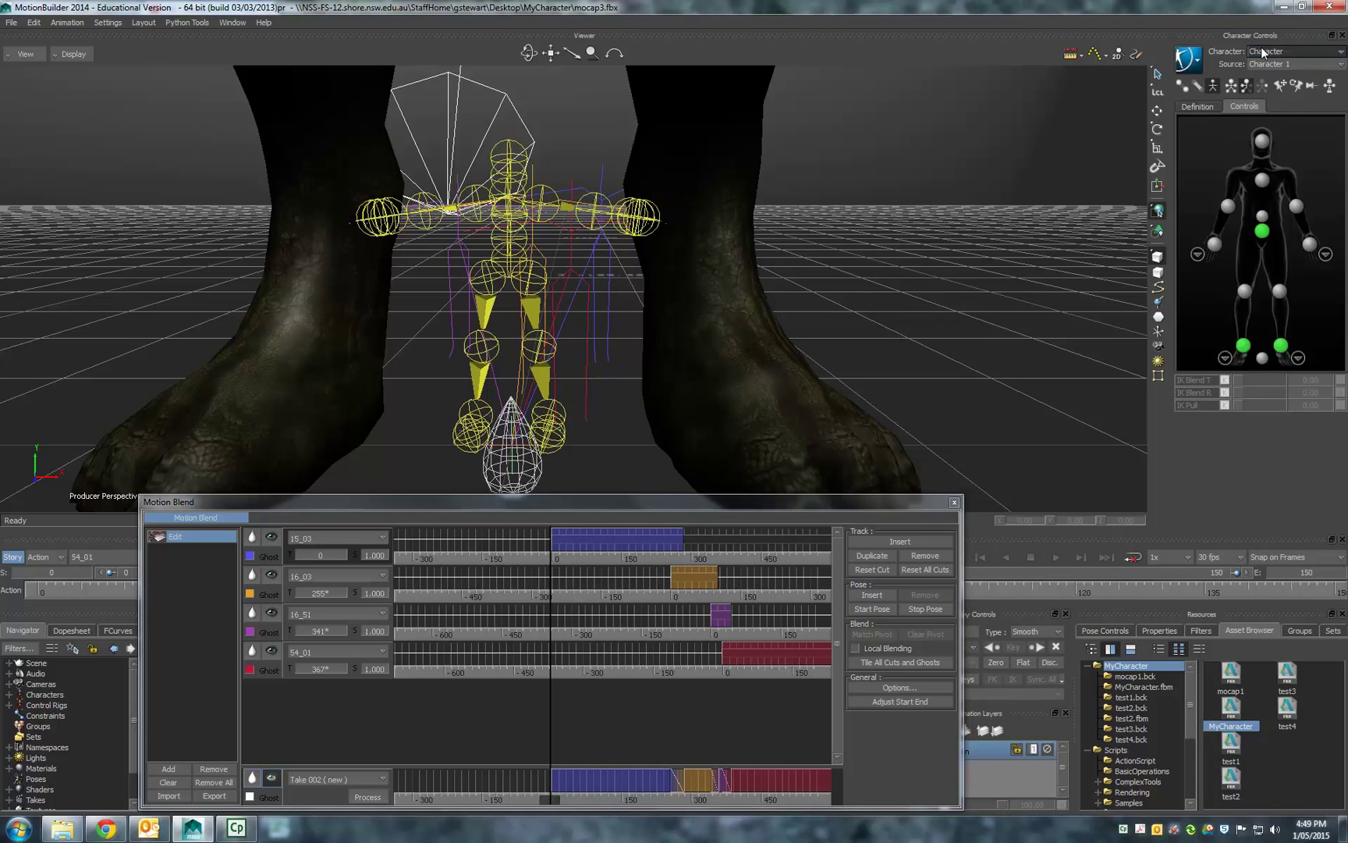
pyautogui.click(1262, 85)
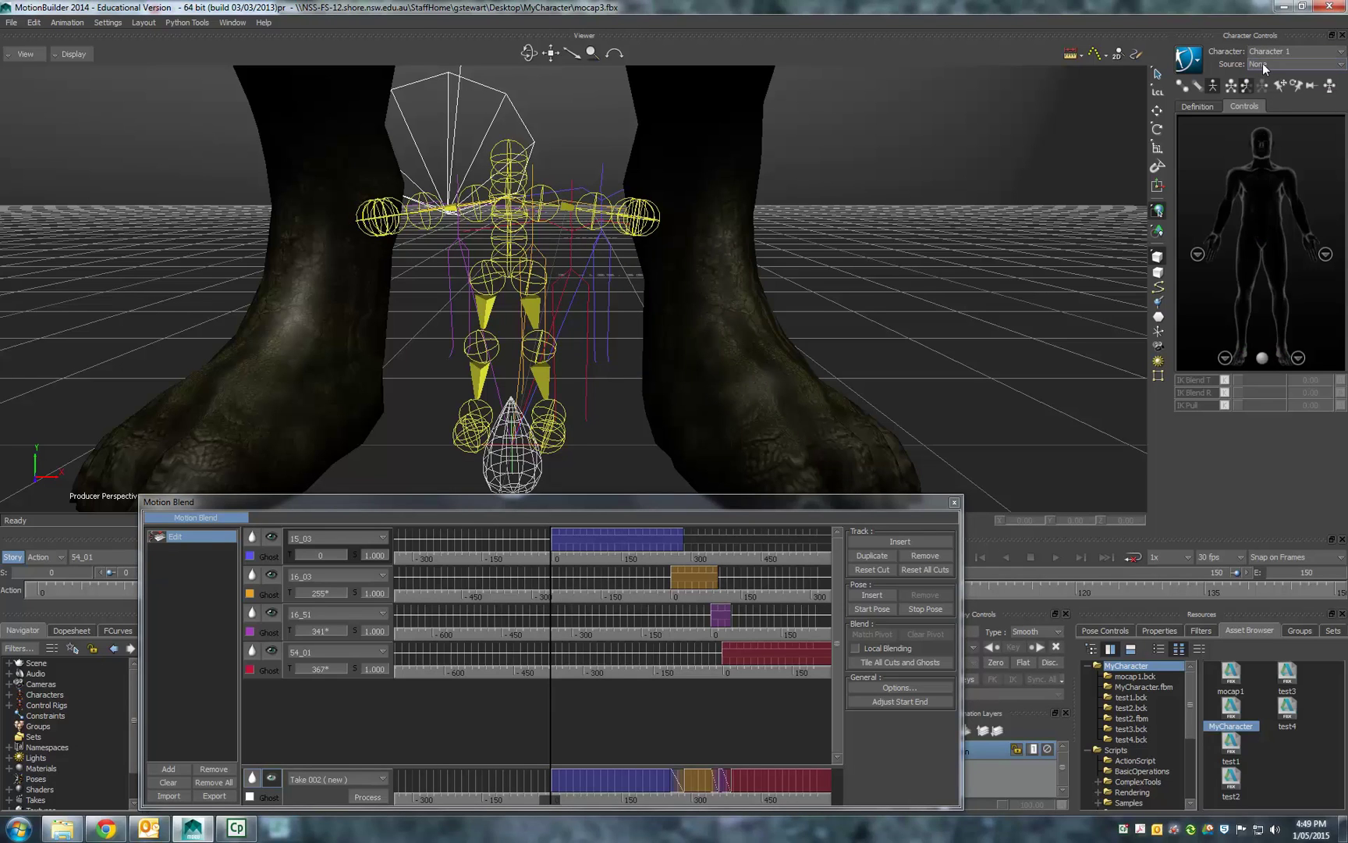
pyautogui.click(1264, 68)
pyautogui.click(1265, 108)
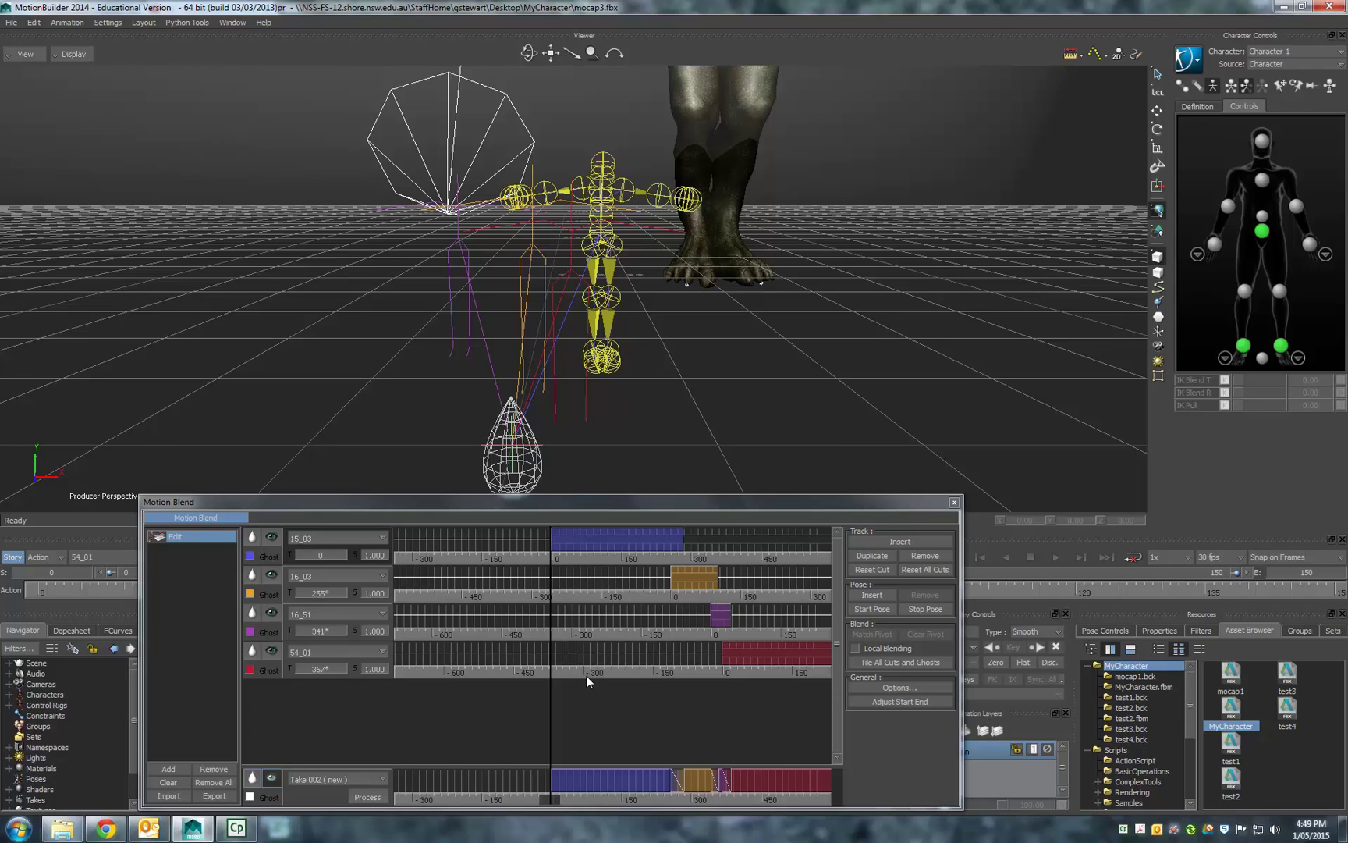
pyautogui.moveTo(549, 797)
pyautogui.mouseDown()
pyautogui.moveTo(573, 798)
pyautogui.moveTo(552, 797)
pyautogui.mouseUp()
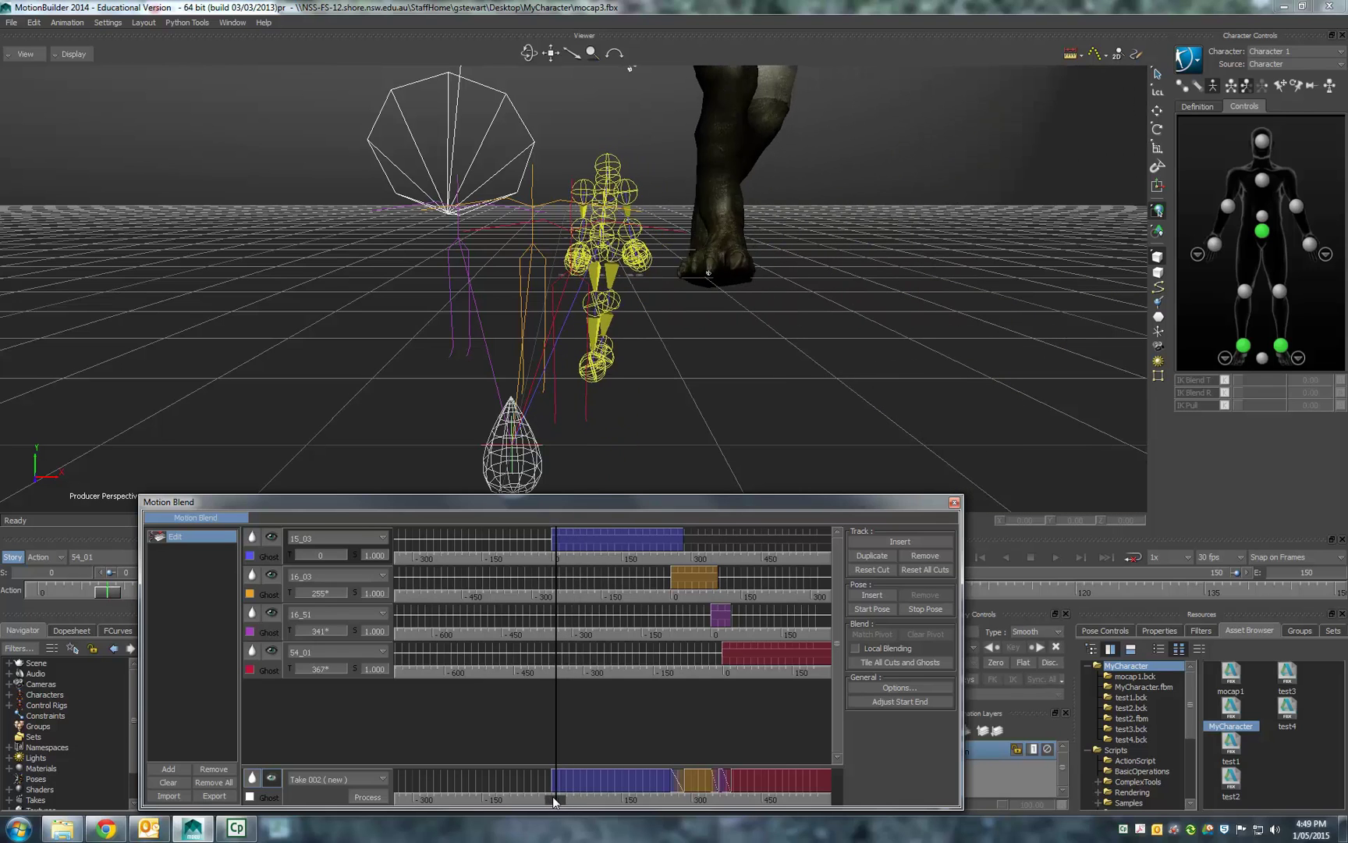
# Frame the whole scene in the viewer and scrub through the blended takes to review the character's motion.
pyautogui.click(26, 56)
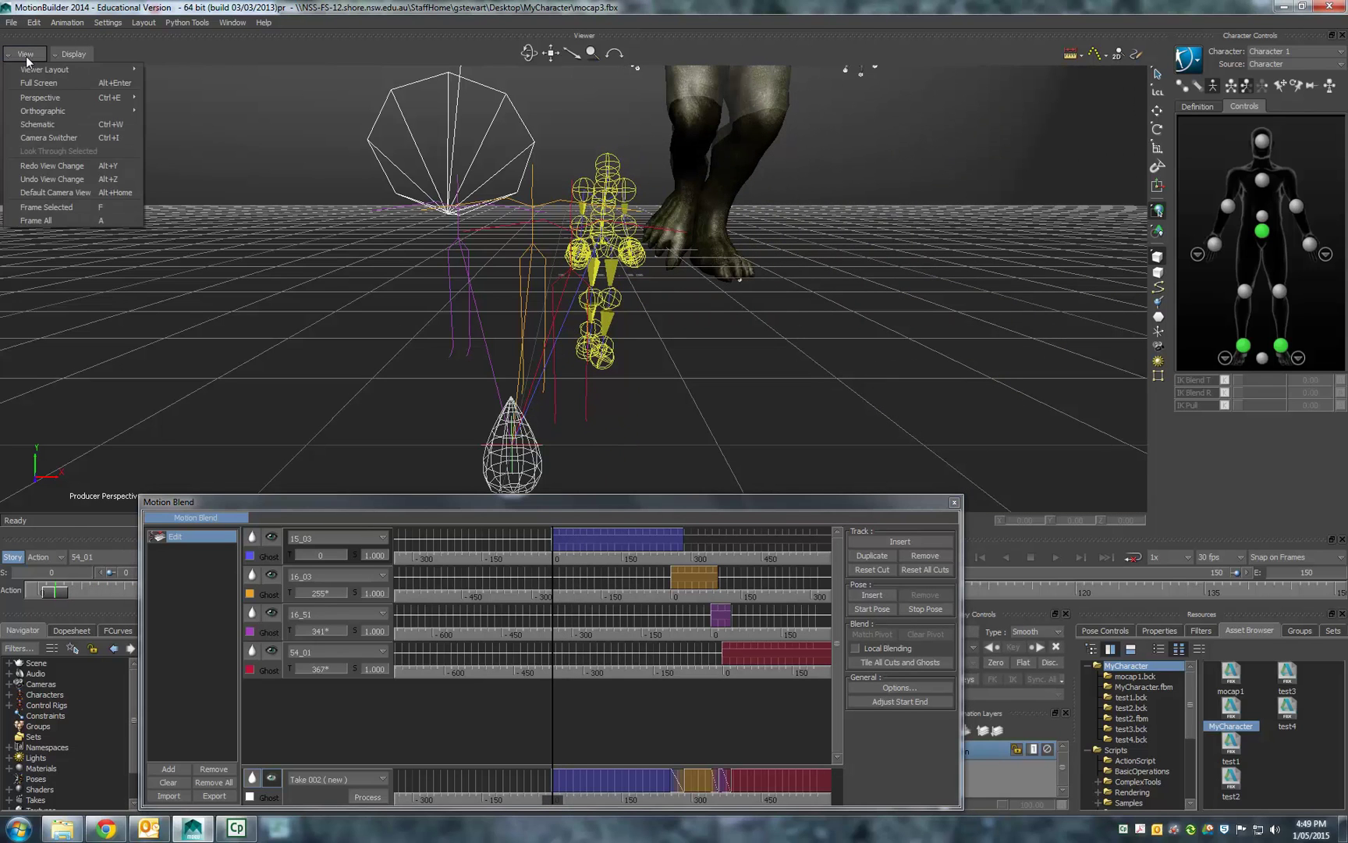
pyautogui.click(53, 220)
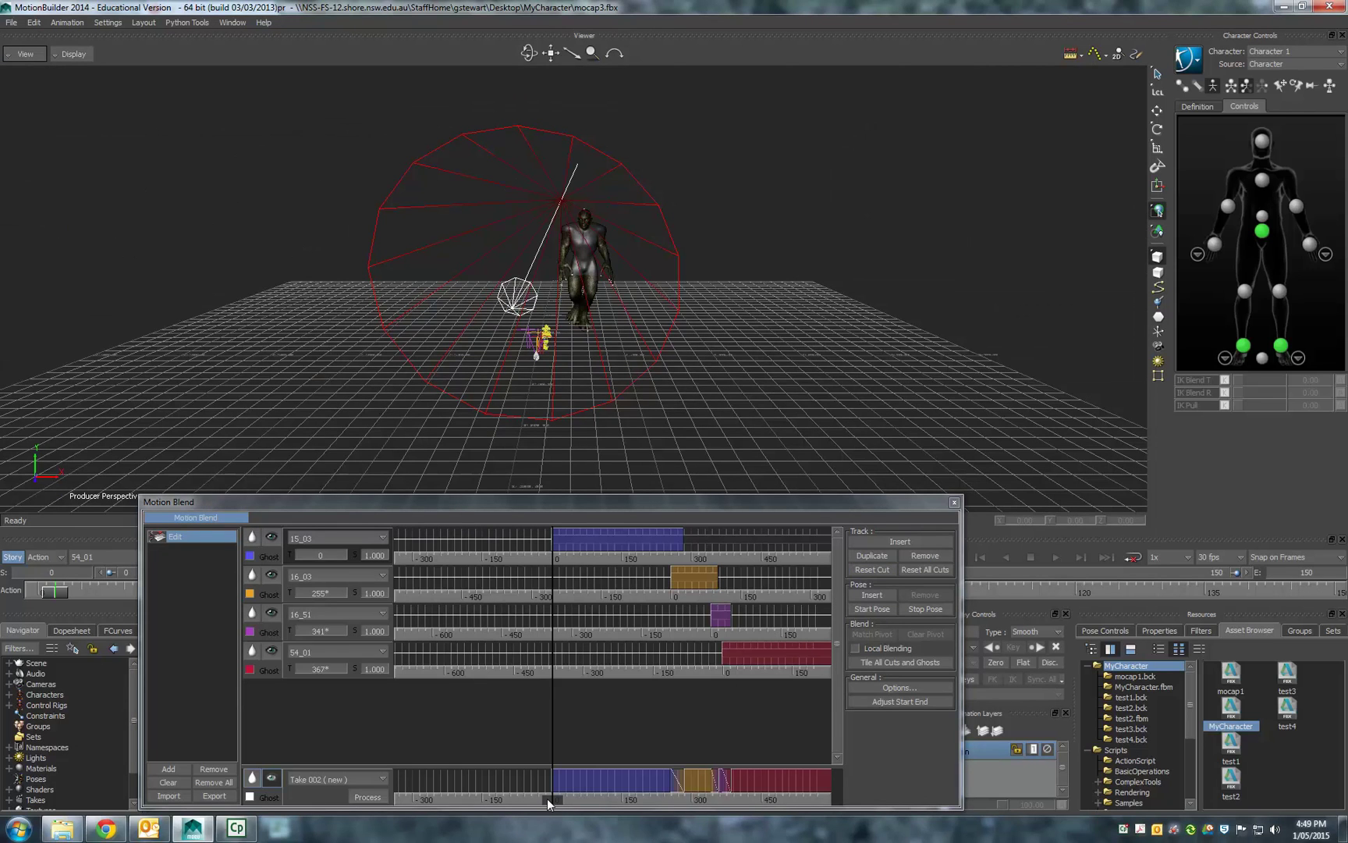
pyautogui.moveTo(547, 798); pyautogui.dragTo(704, 801)
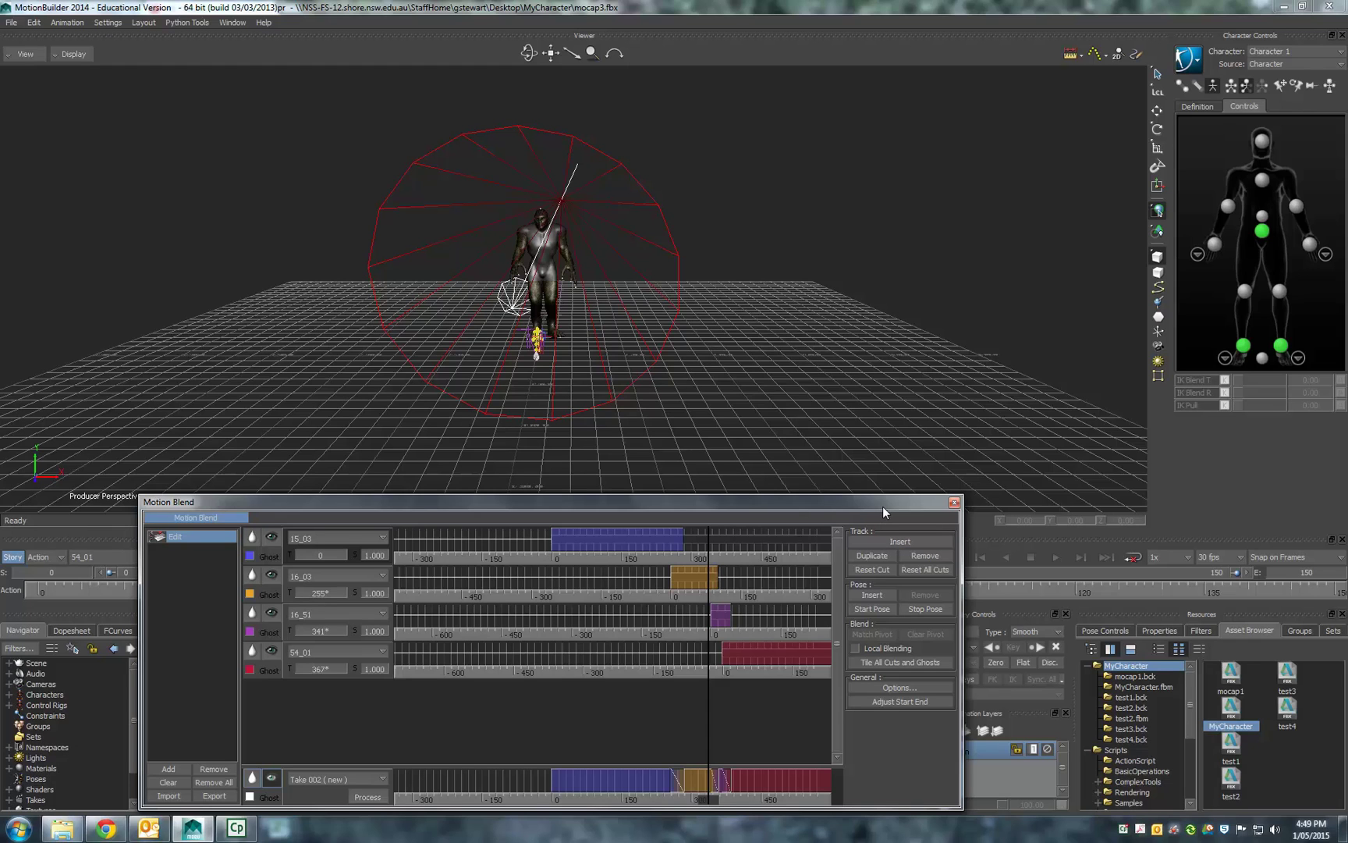
# Save the scene as a binary FBX file named mocap4 with all takes exported.
pyautogui.click(12, 22)
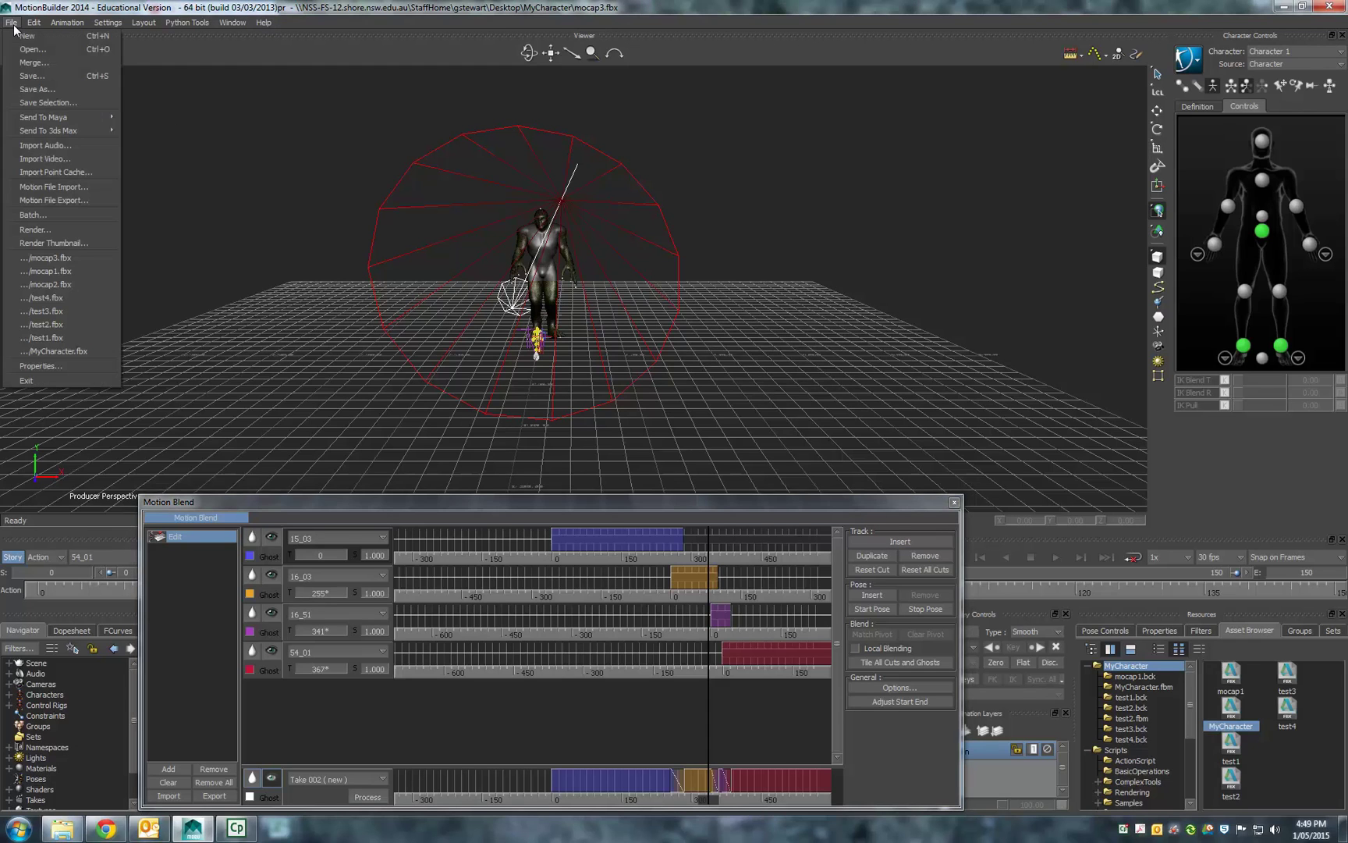
pyautogui.click(32, 89)
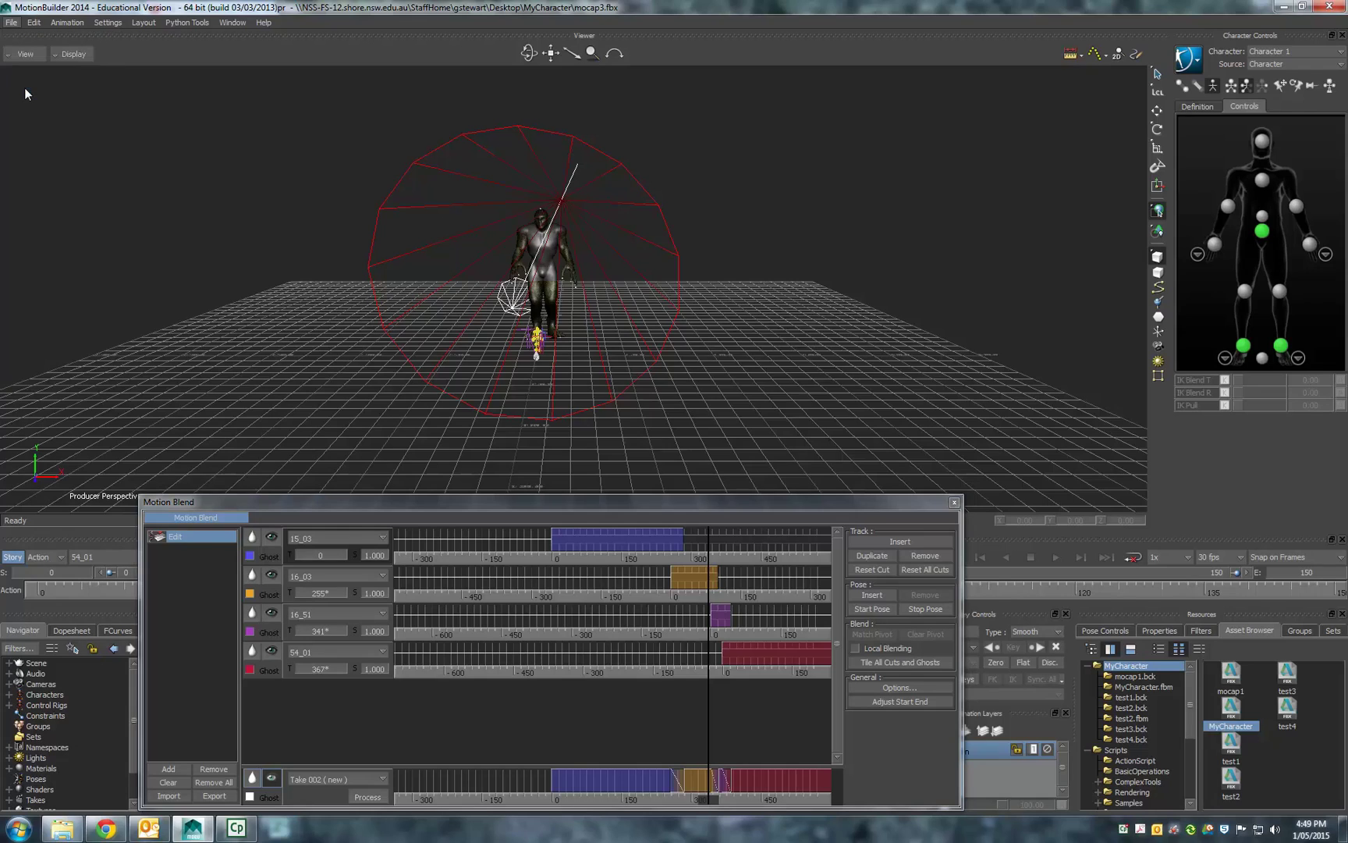
pyautogui.click(659, 525)
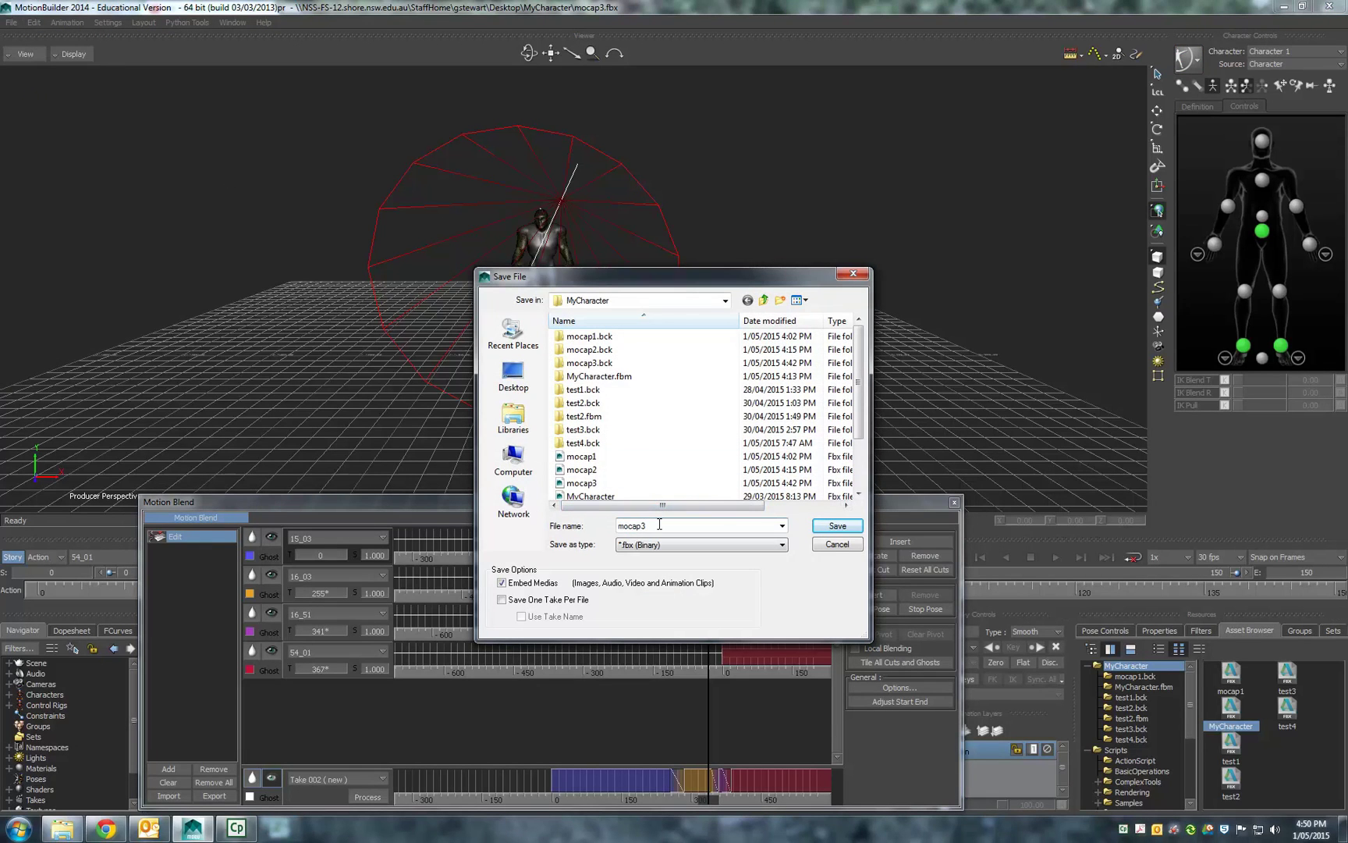
pyautogui.press('BackSpace')
pyautogui.write('4')
pyautogui.click(826, 525)
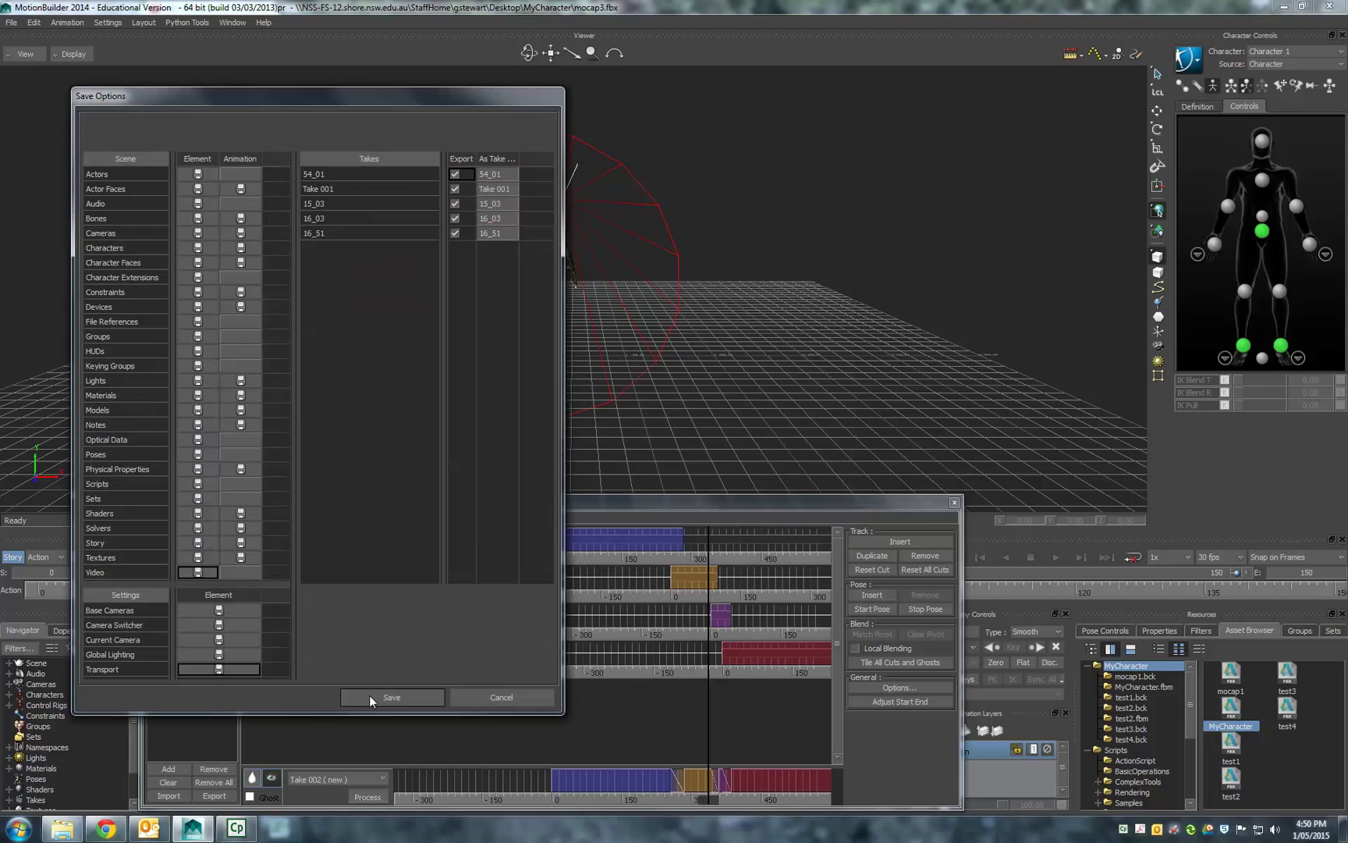
pyautogui.click(369, 695)
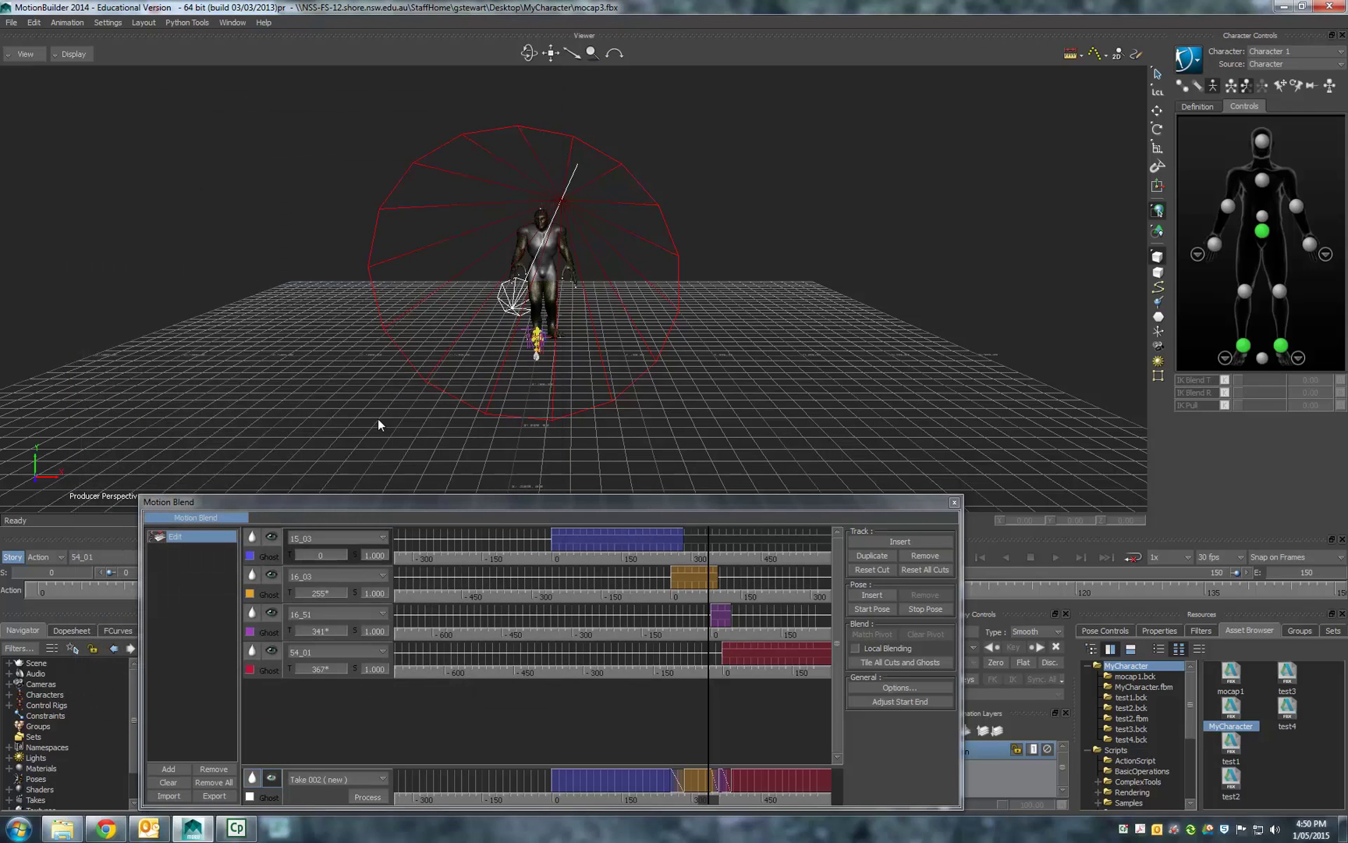
# Send the whole scene to 3ds Max as a new scene.
pyautogui.click(14, 23)
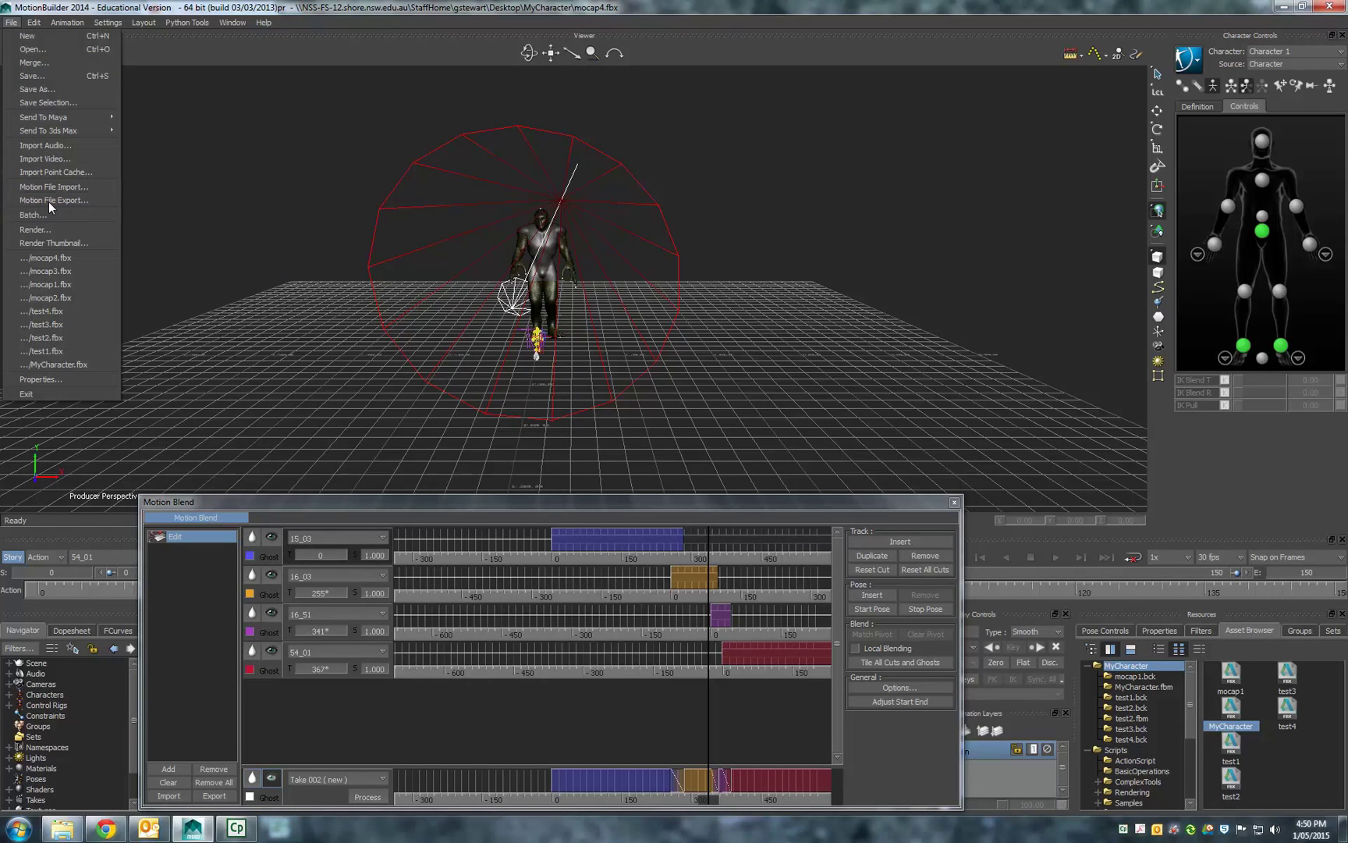
pyautogui.moveTo(63, 129)
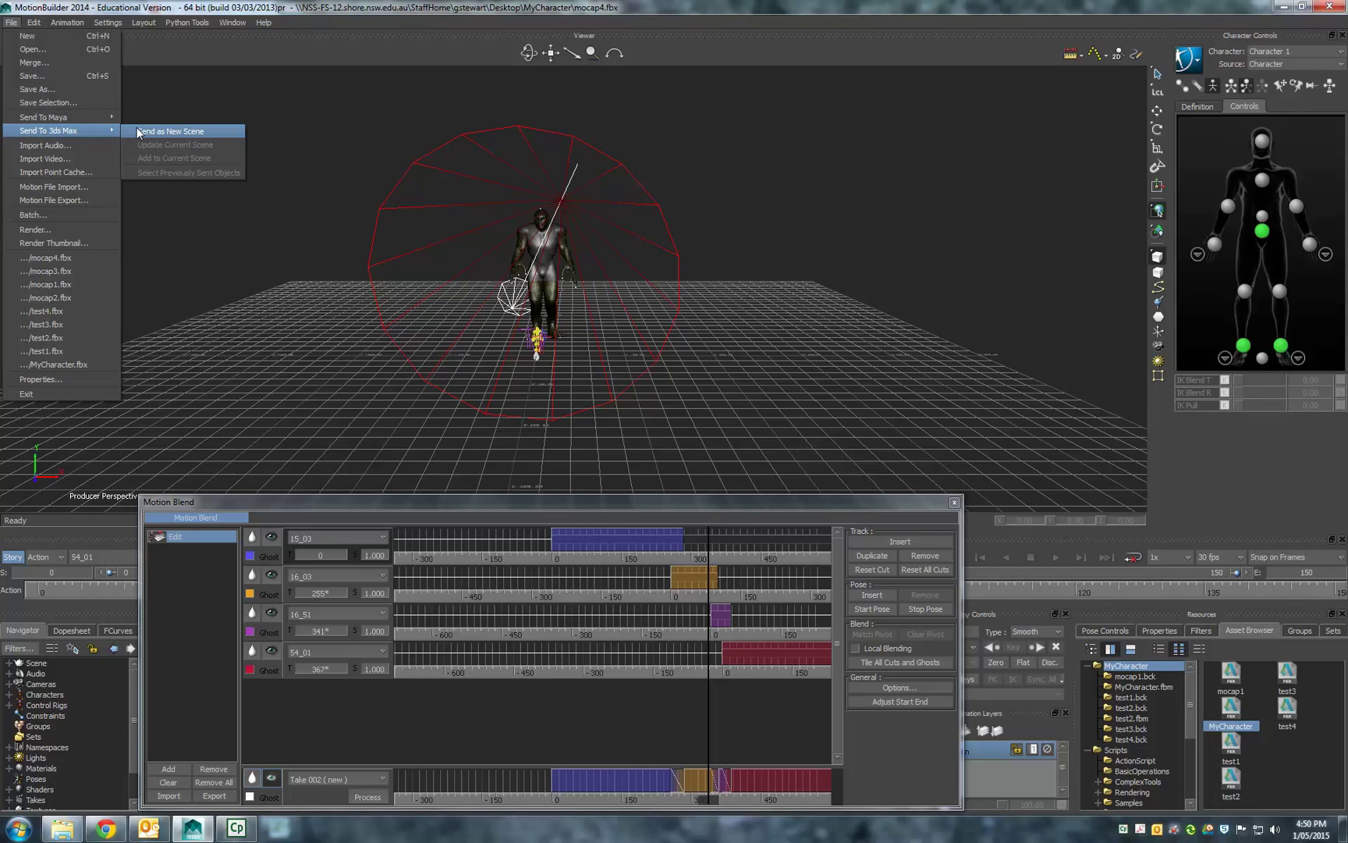
pyautogui.click(137, 129)
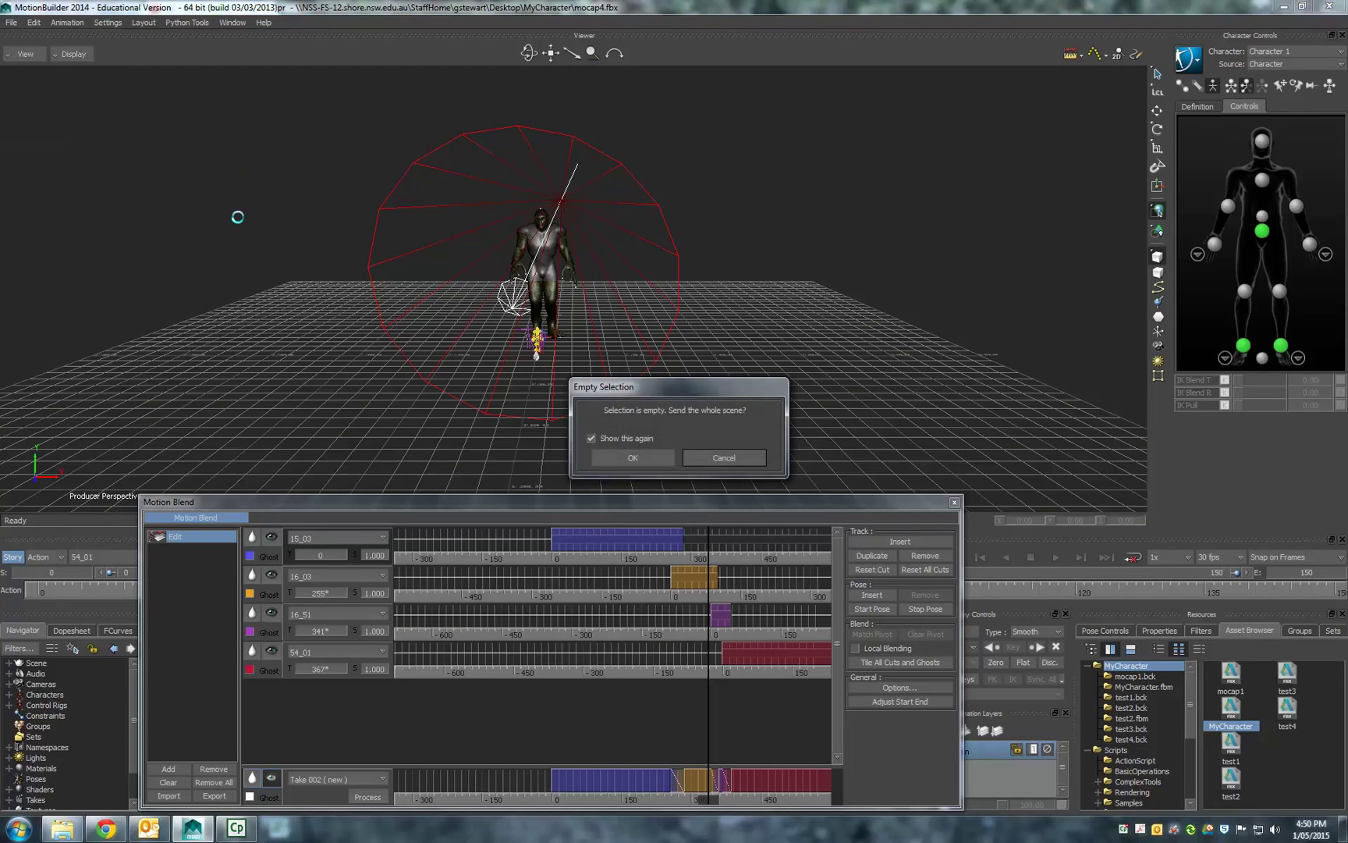
pyautogui.click(625, 453)
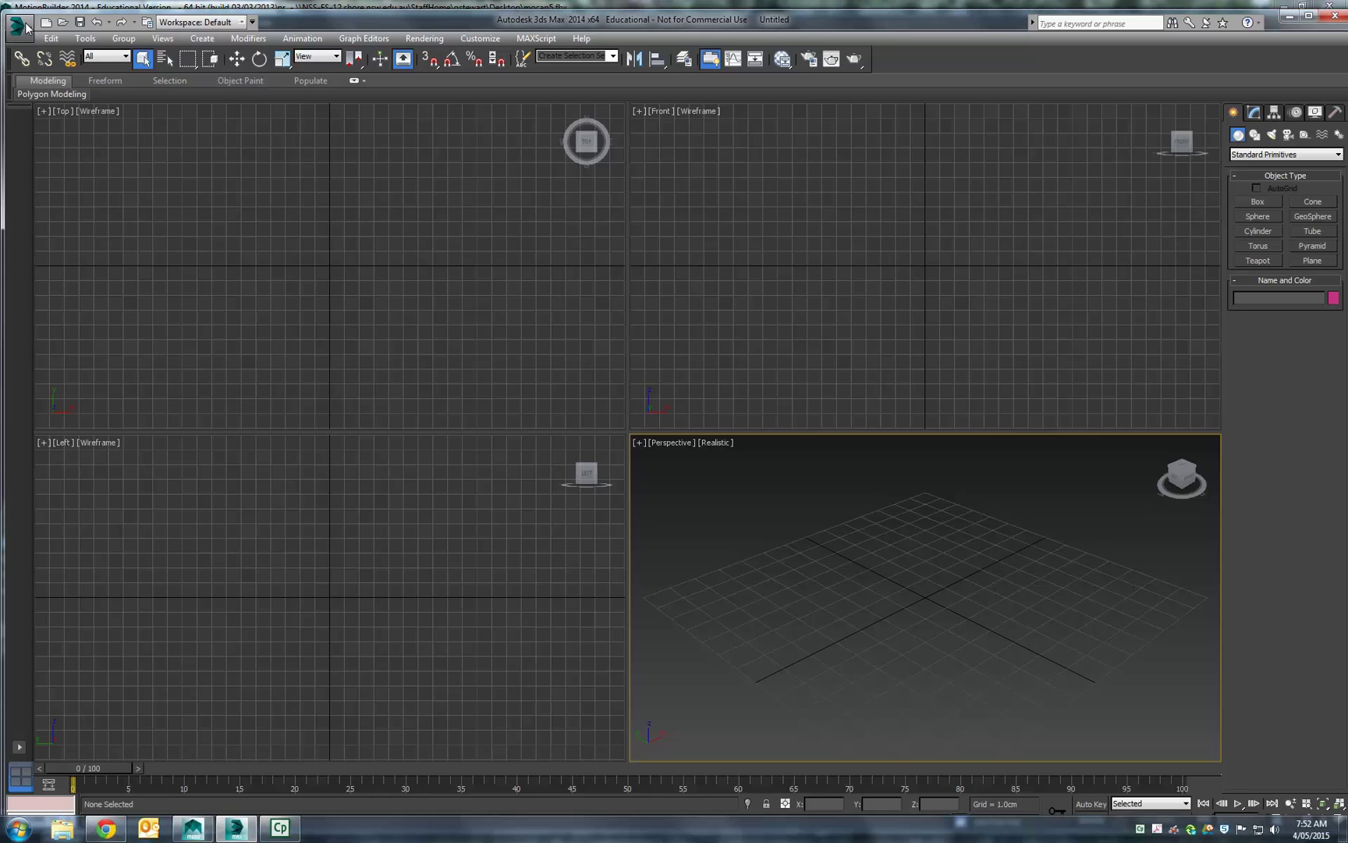
pyautogui.click(23, 31)
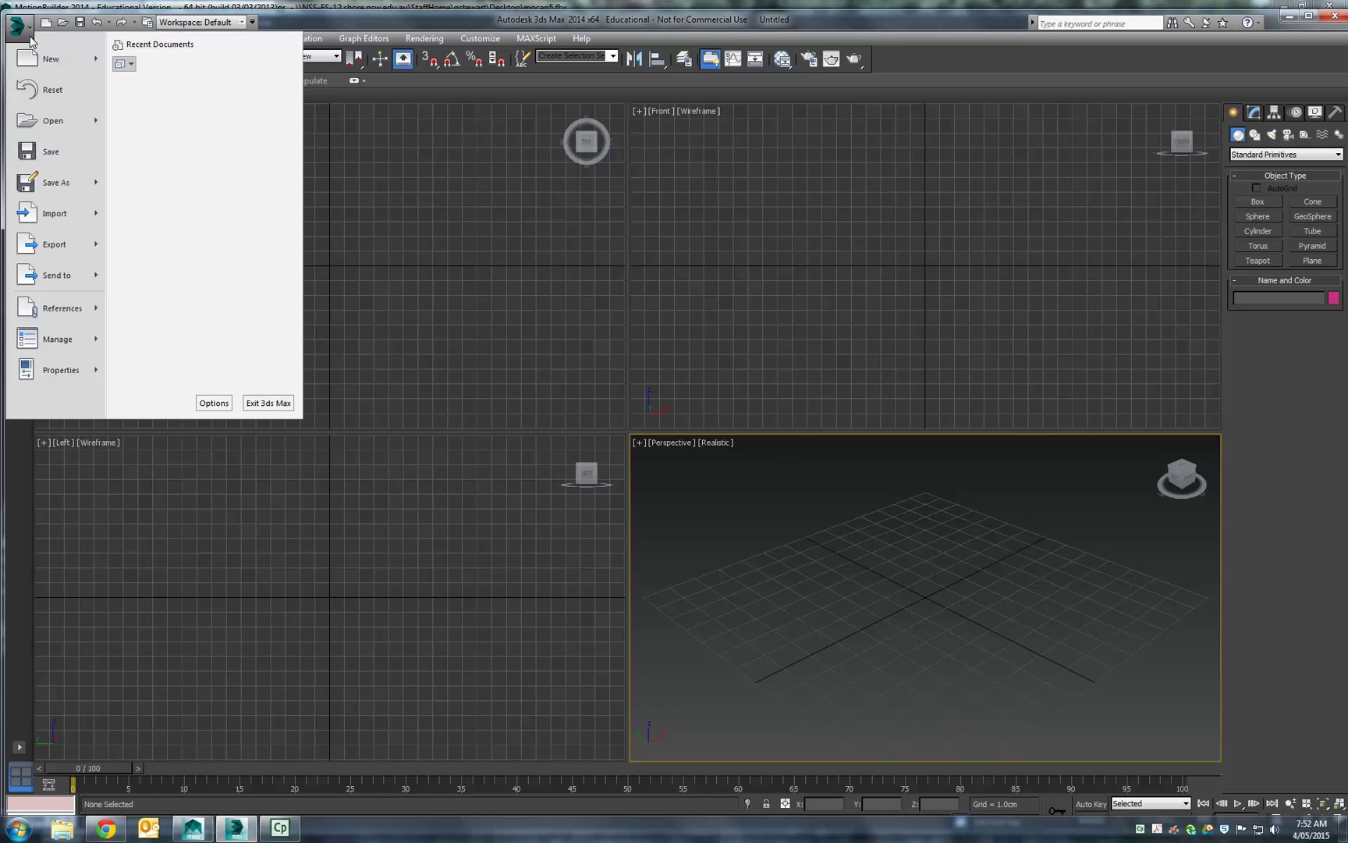
pyautogui.click(37, 121)
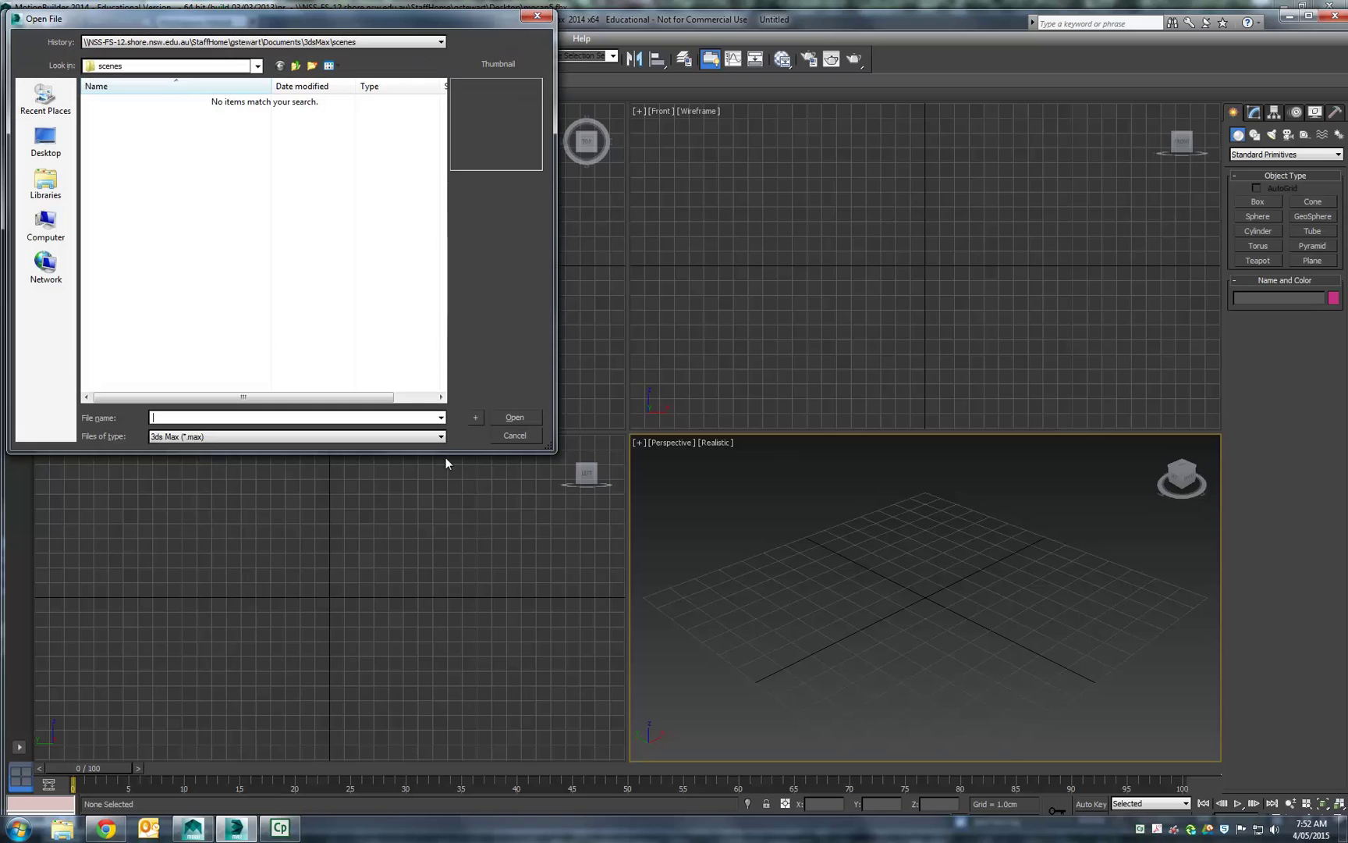
pyautogui.click(508, 437)
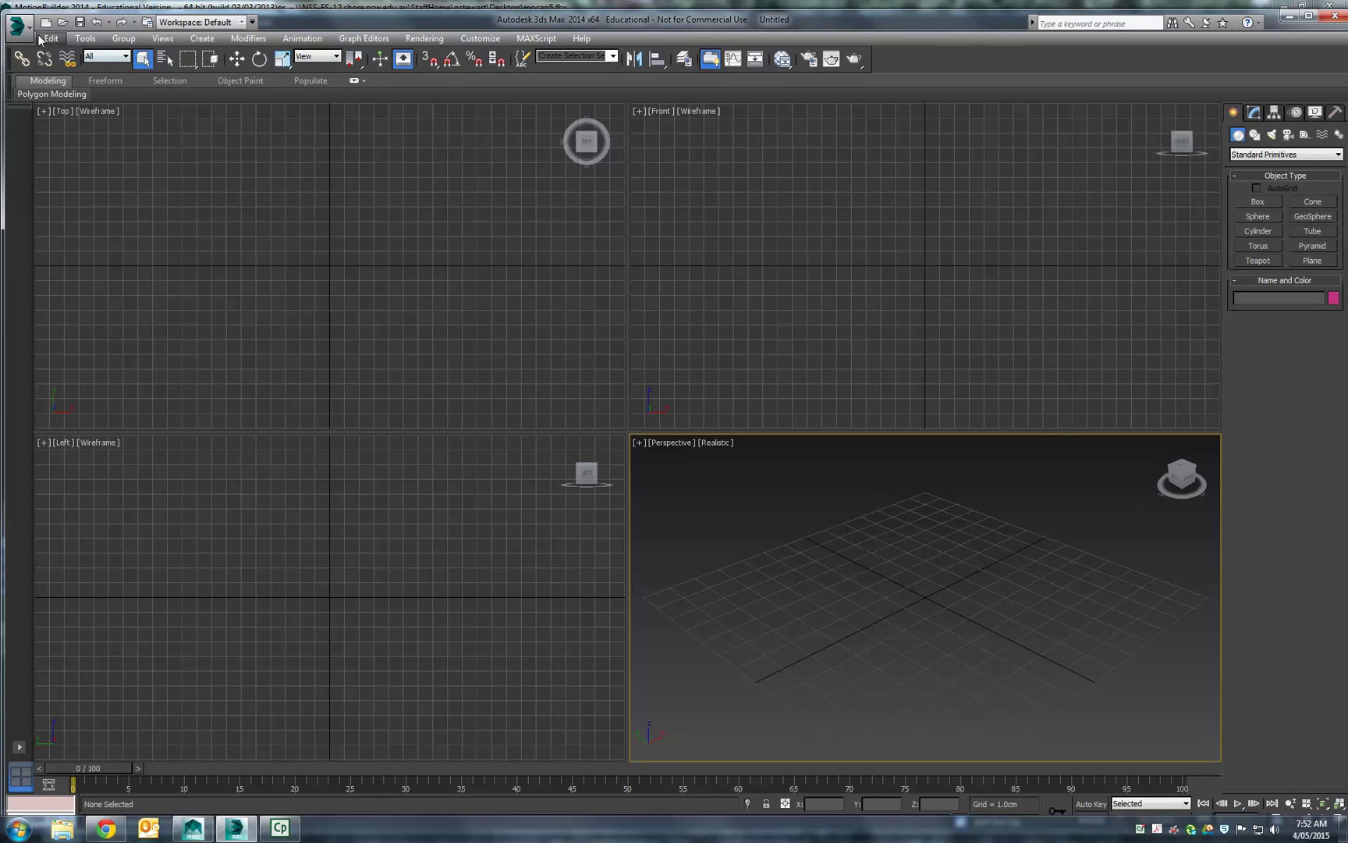
# Open the mocap6 FBX file from the Desktop with all file types listed, importing it with the Add and update animation option.
pyautogui.click(31, 36)
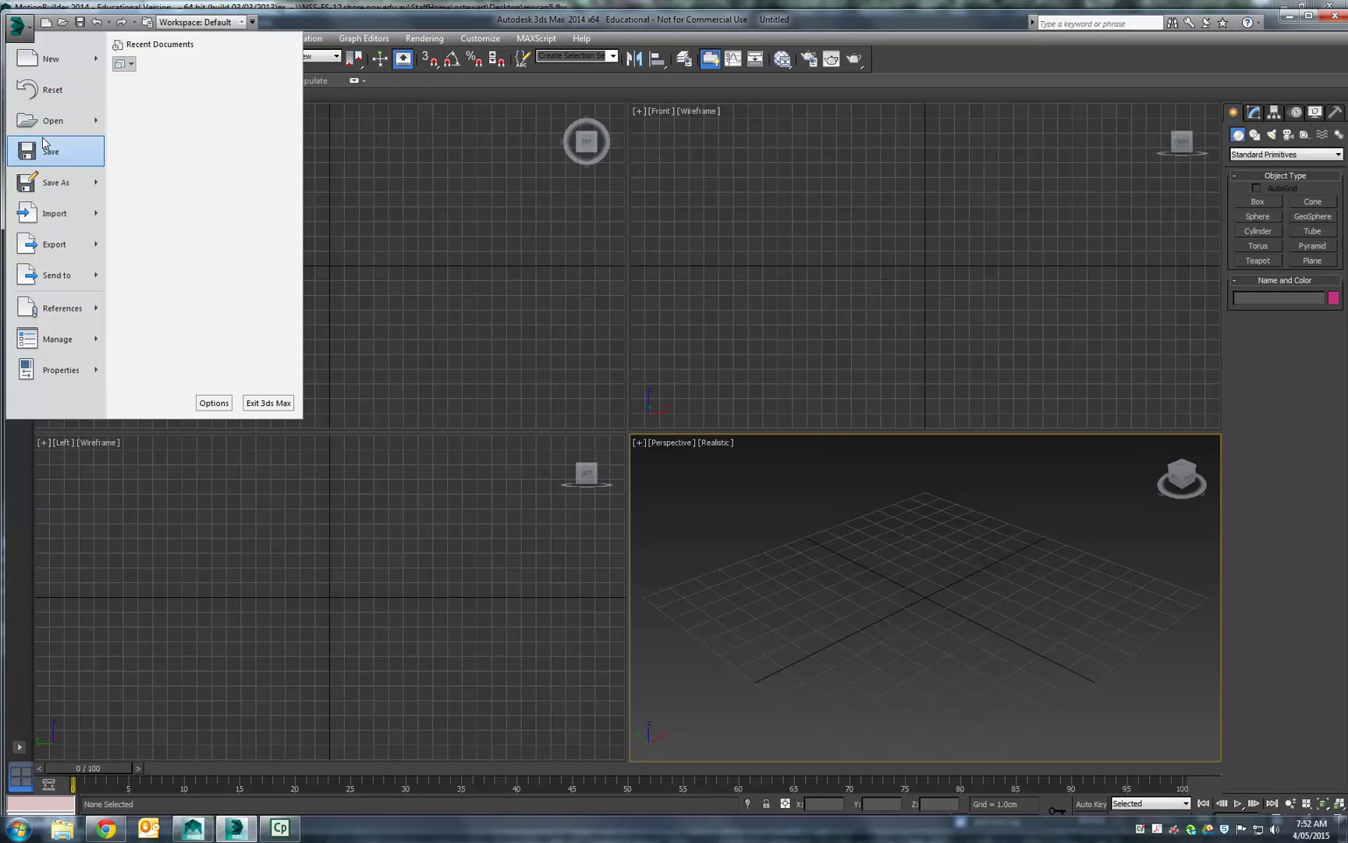
pyautogui.moveTo(78, 131)
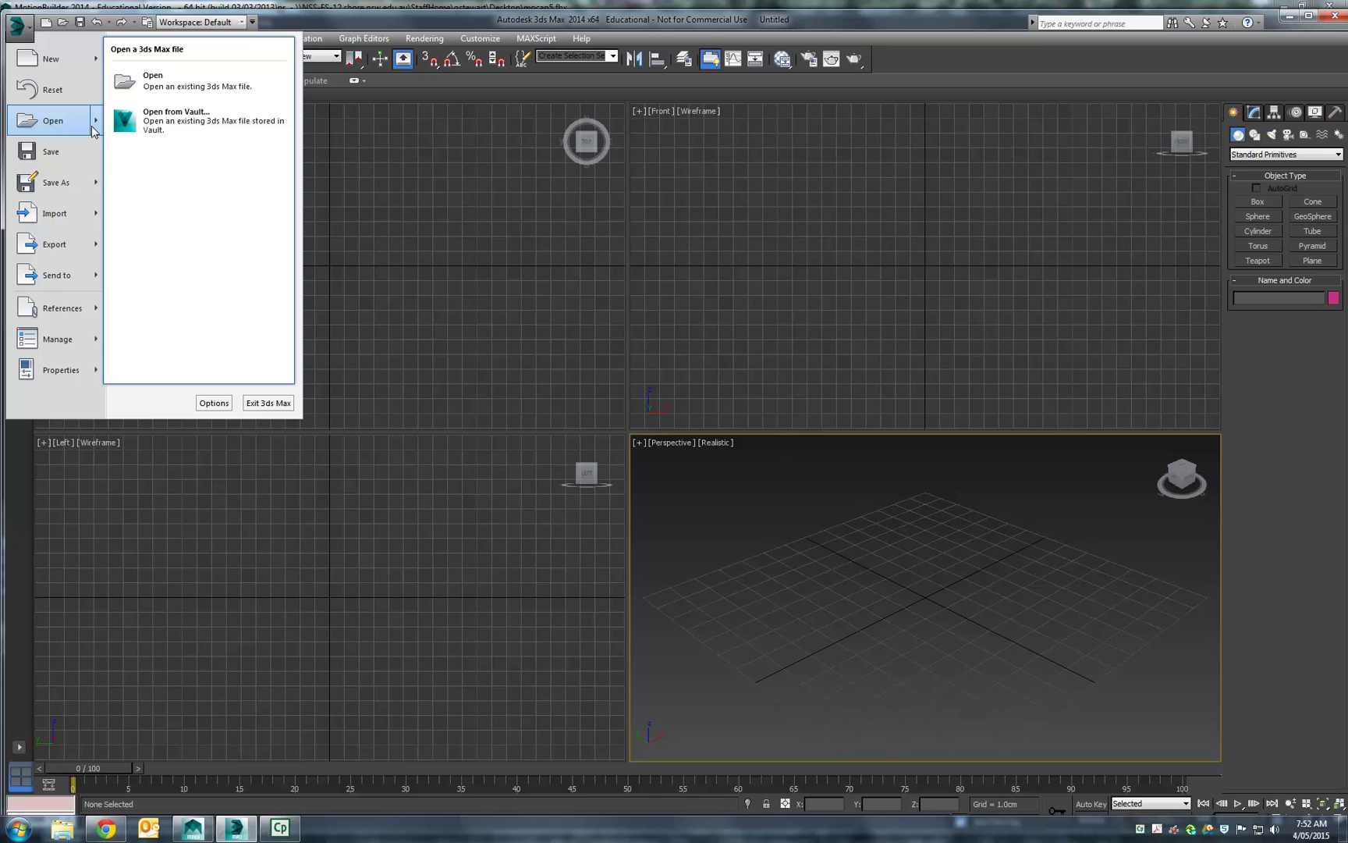
pyautogui.click(84, 132)
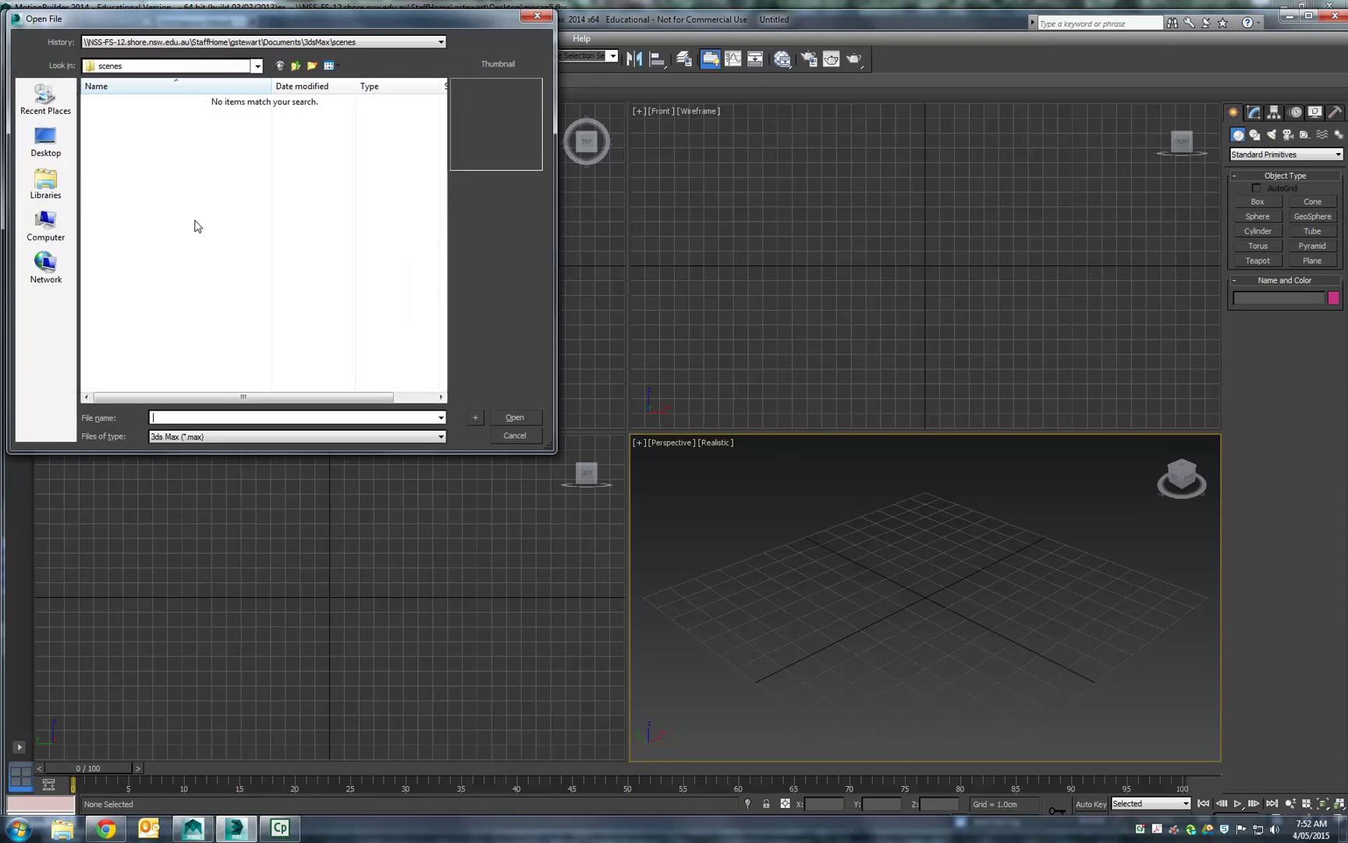
pyautogui.click(59, 148)
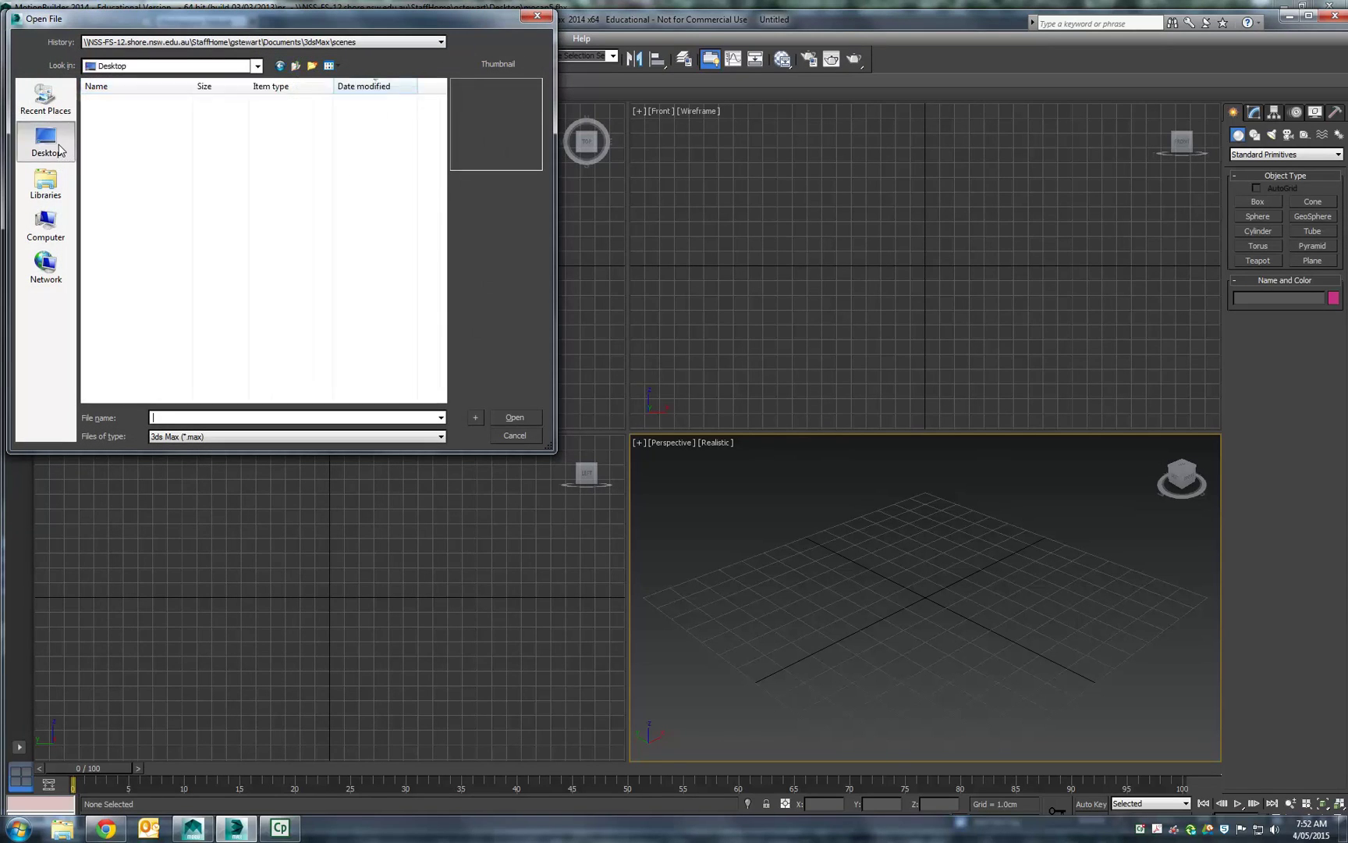
pyautogui.click(294, 435)
pyautogui.click(270, 476)
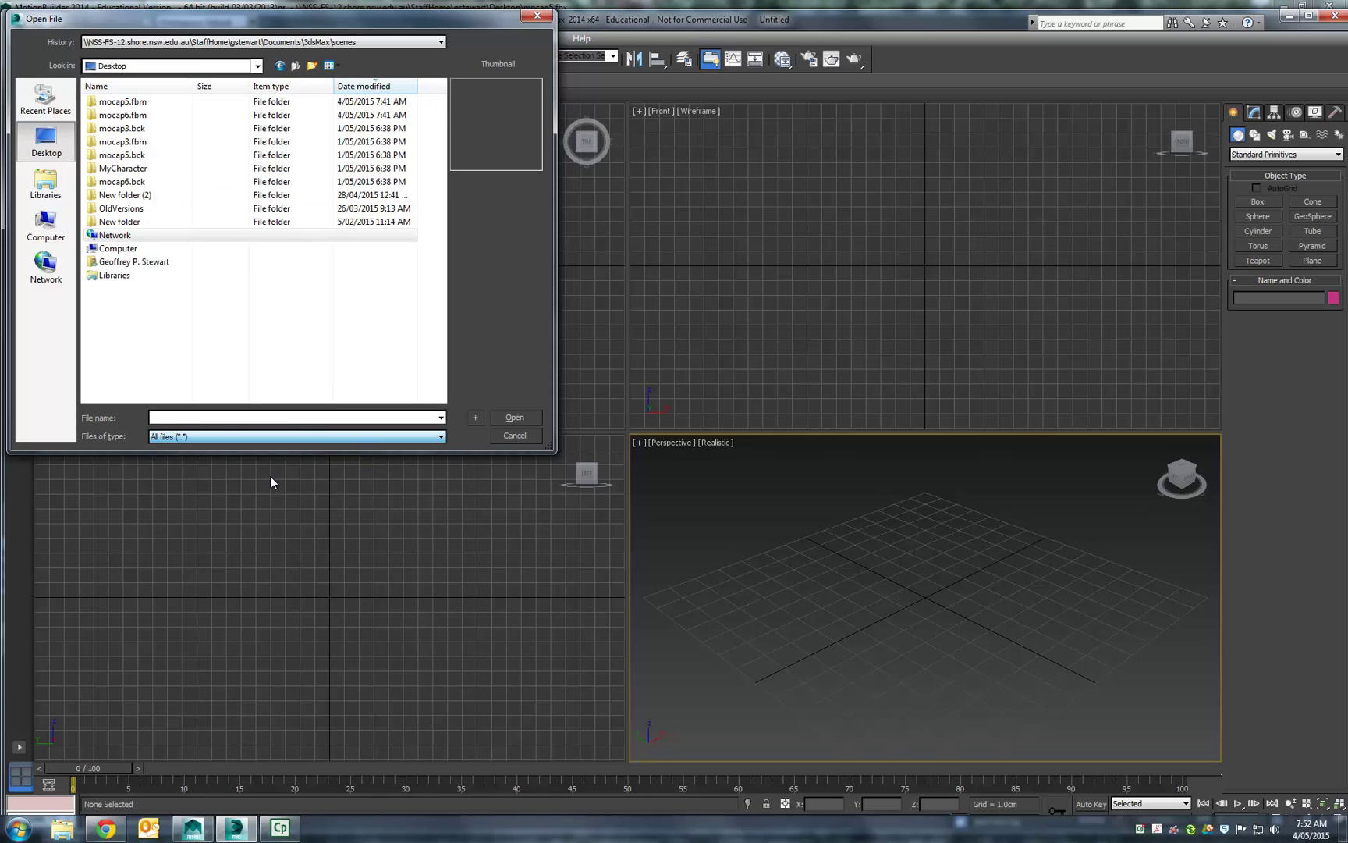
pyautogui.moveTo(442, 294); pyautogui.dragTo(442, 128)
pyautogui.click(173, 109)
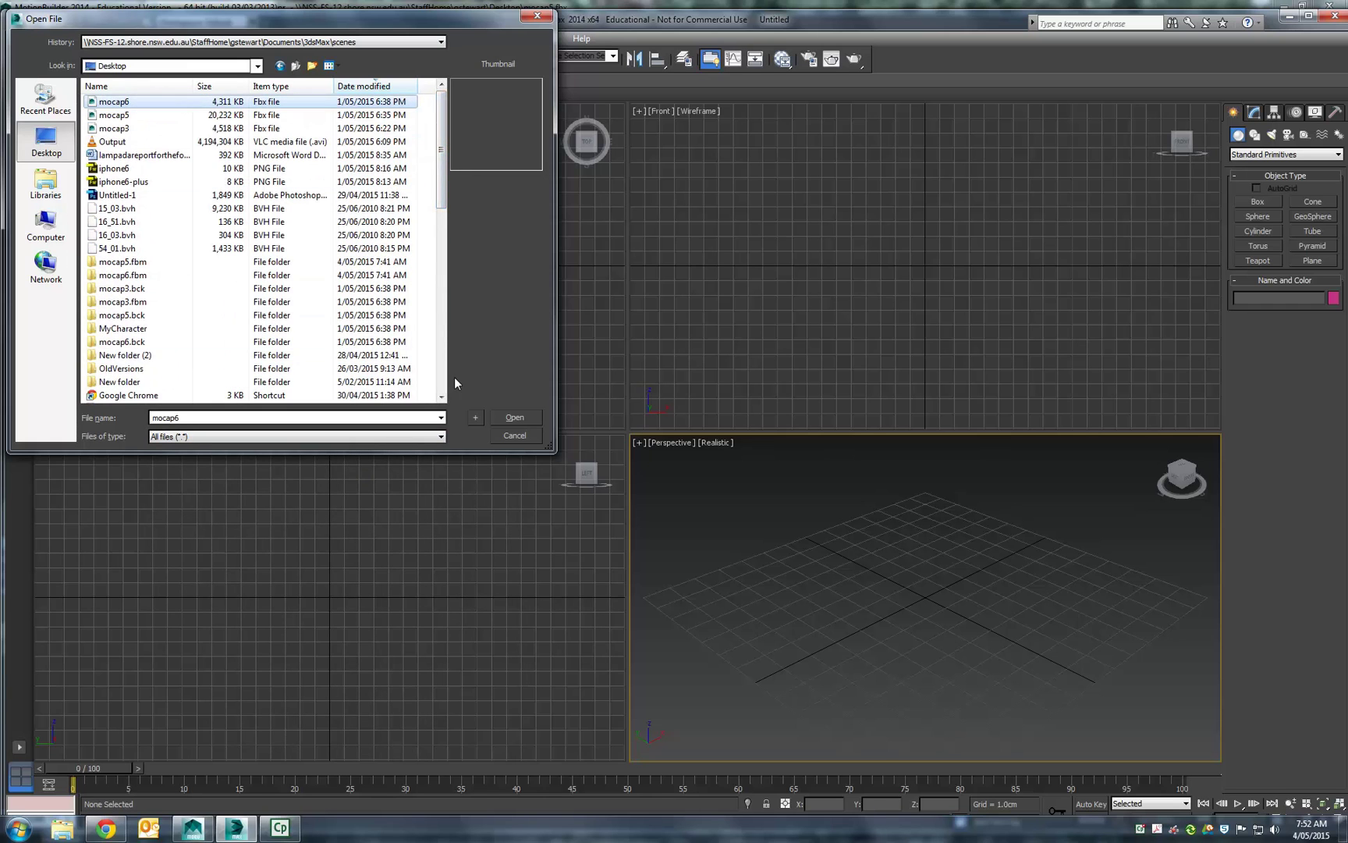
pyautogui.click(513, 420)
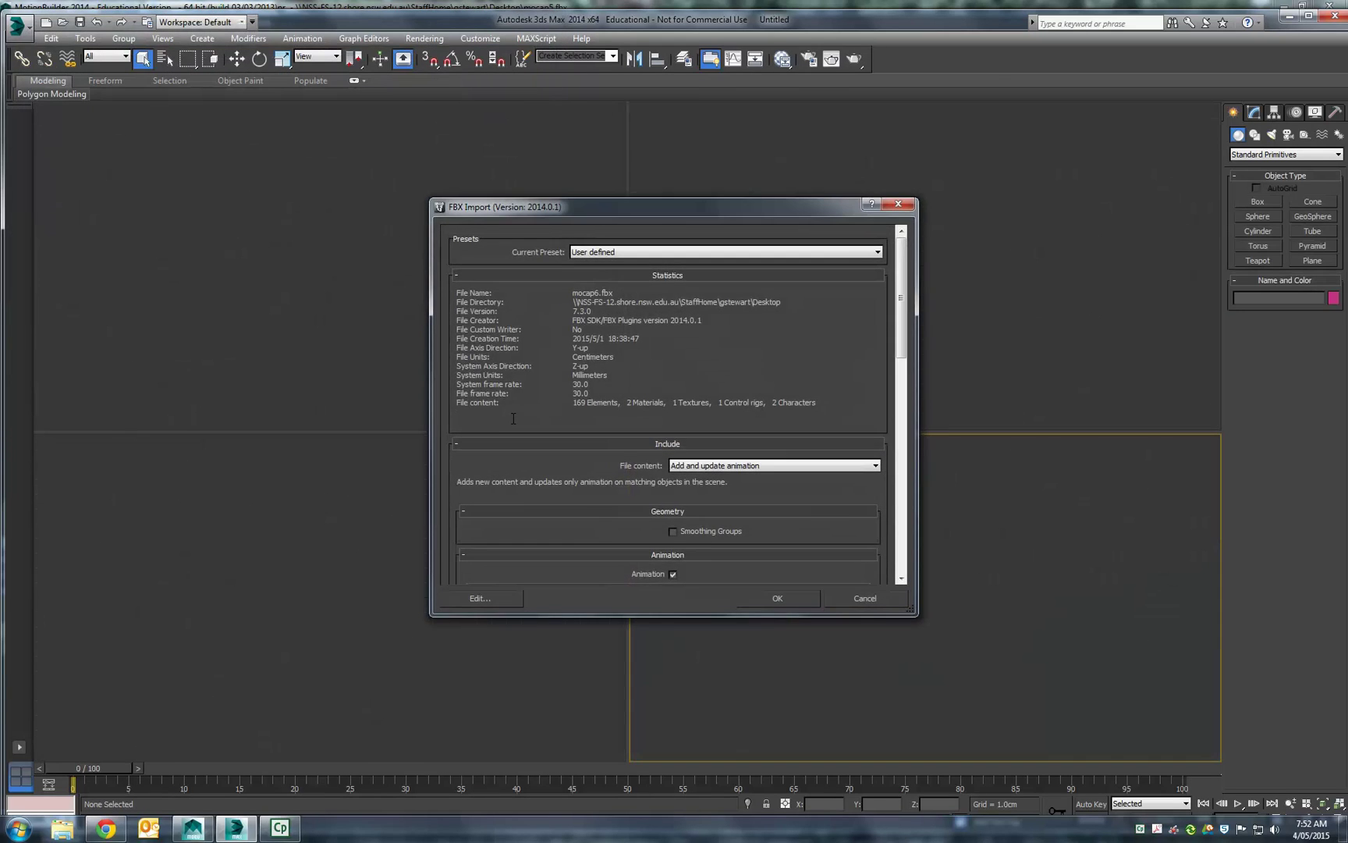
pyautogui.click(794, 599)
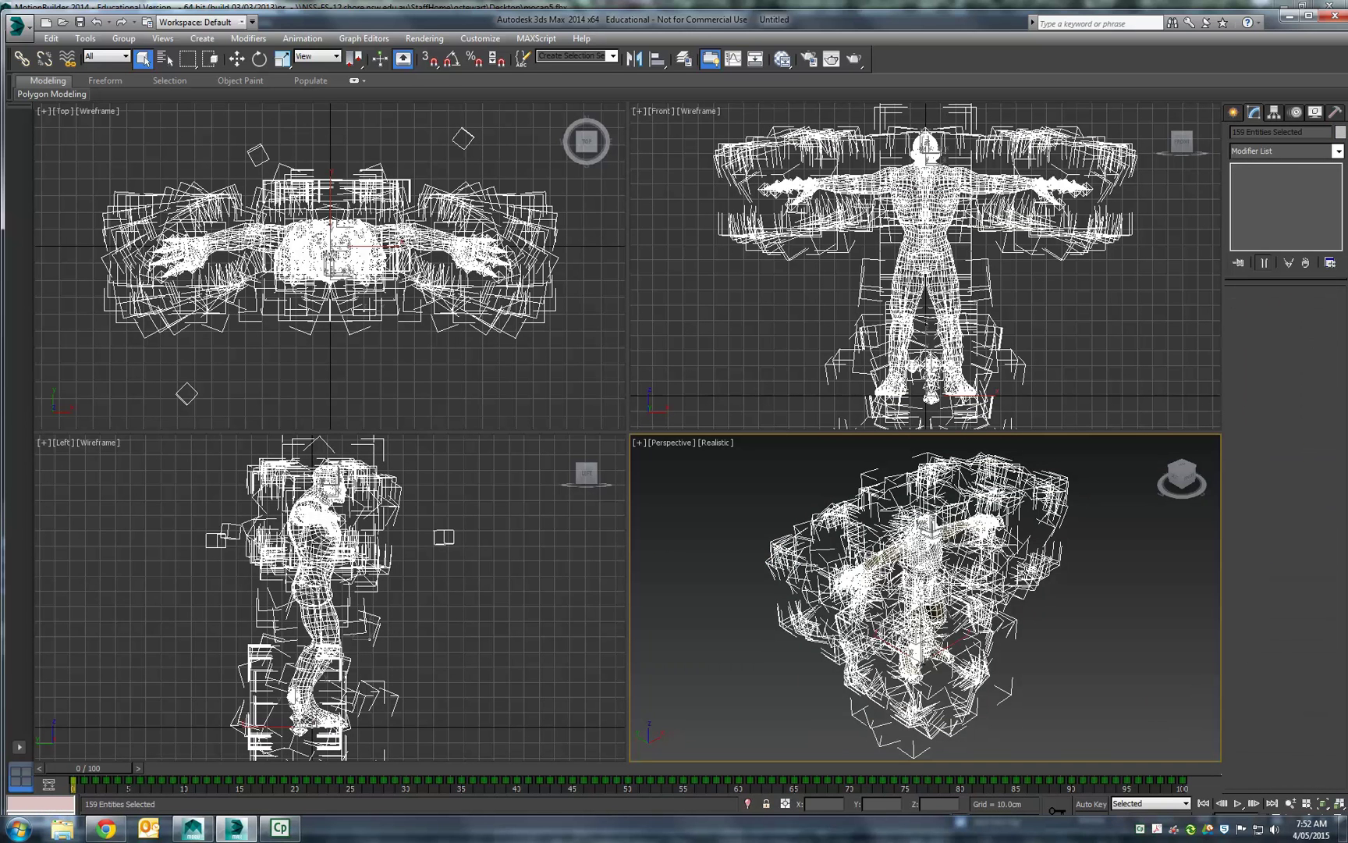
# Deselect the imported objects and inspect the character's legs and the small yellow skeleton between its feet in the Perspective view.
pyautogui.click(1024, 571)
pyautogui.scroll(-3, 938, 571)
pyautogui.scroll(6, 900, 519)
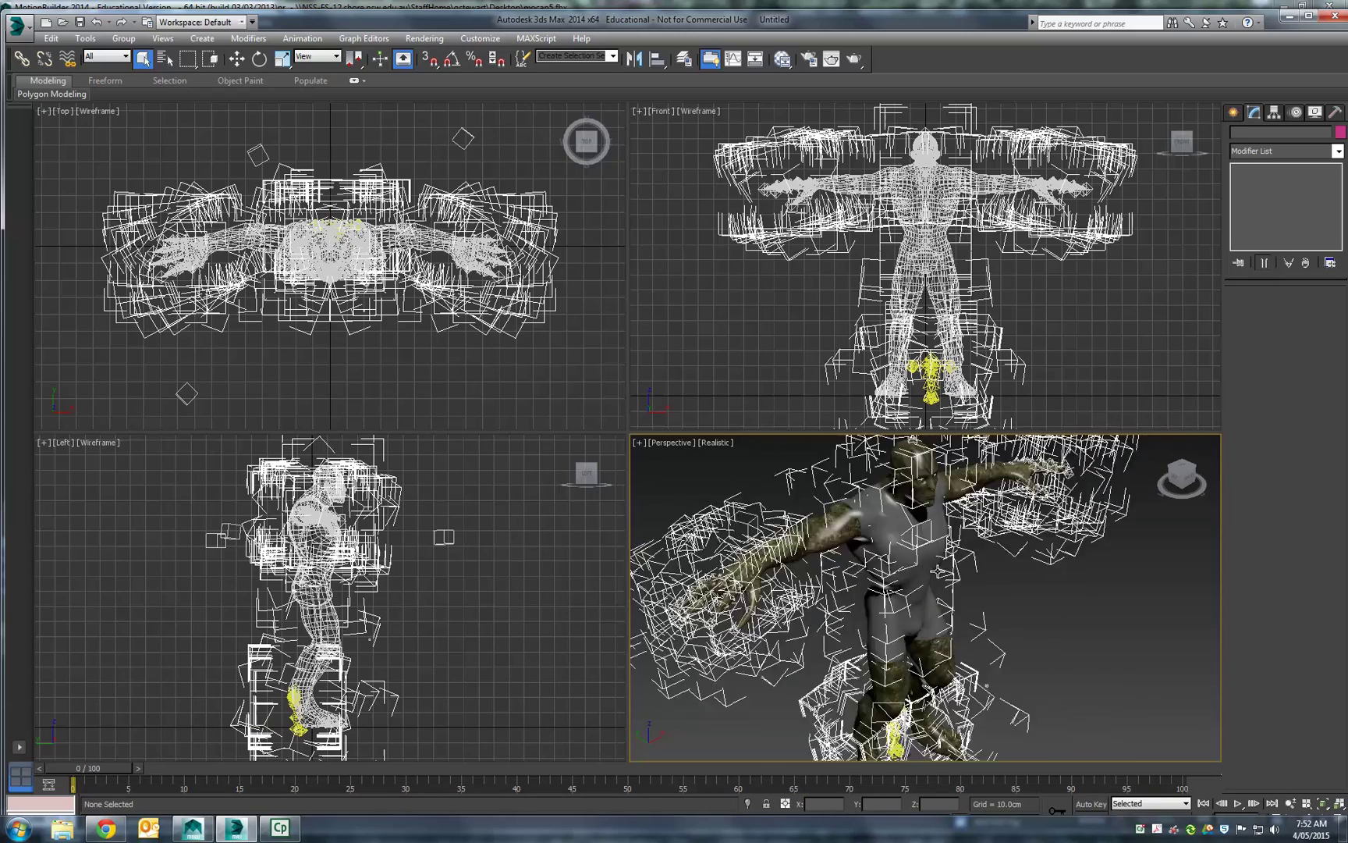
pyautogui.scroll(-3, 901, 519)
pyautogui.scroll(6, 900, 518)
pyautogui.scroll(3, 901, 519)
pyautogui.moveTo(900, 594); pyautogui.dragTo(904, 460, button='middle')
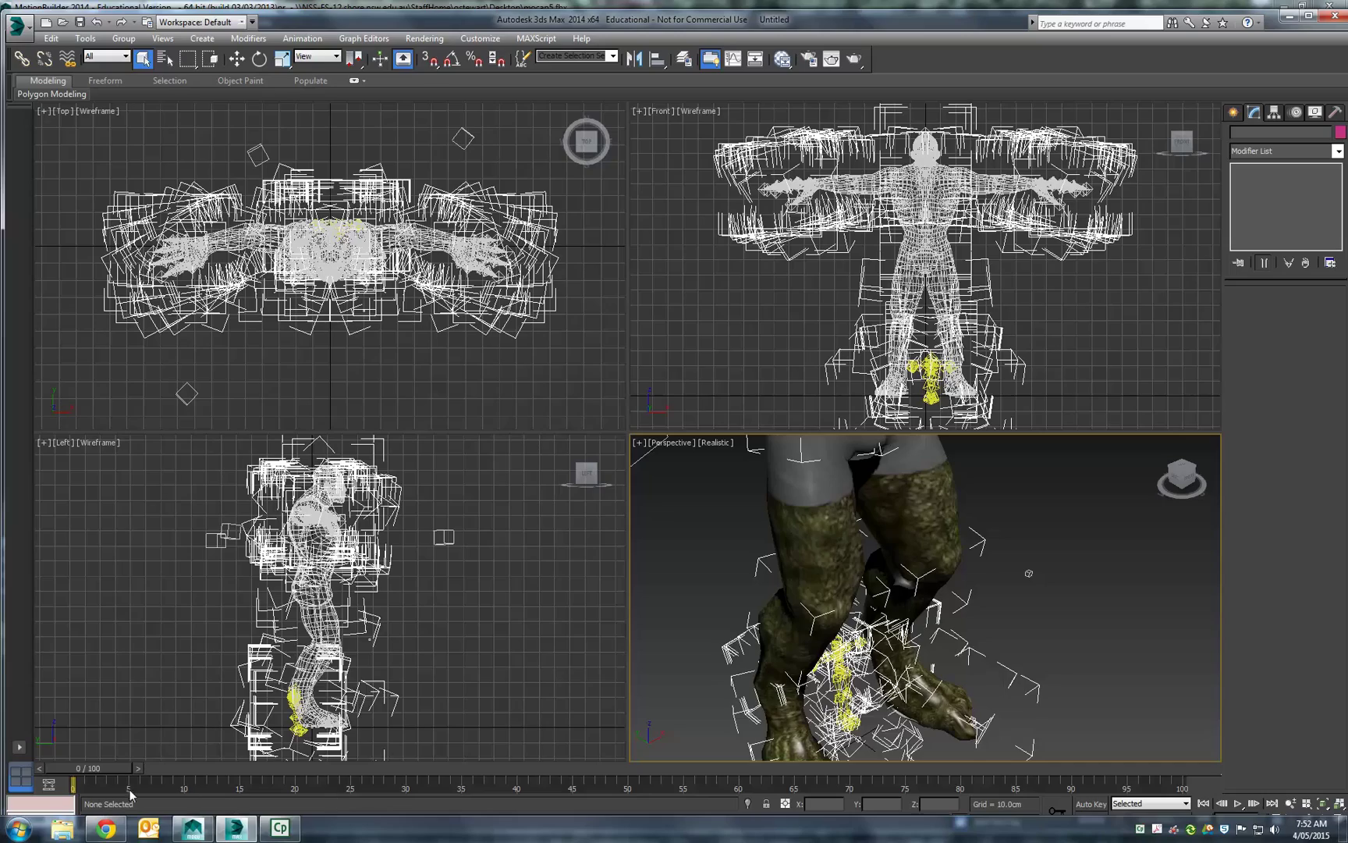
# Scrub the timeline and play back the animation to check the imported character's motion.
pyautogui.moveTo(85, 769); pyautogui.dragTo(690, 777)
pyautogui.moveTo(833, 777); pyautogui.dragTo(64, 759)
pyautogui.press('q')
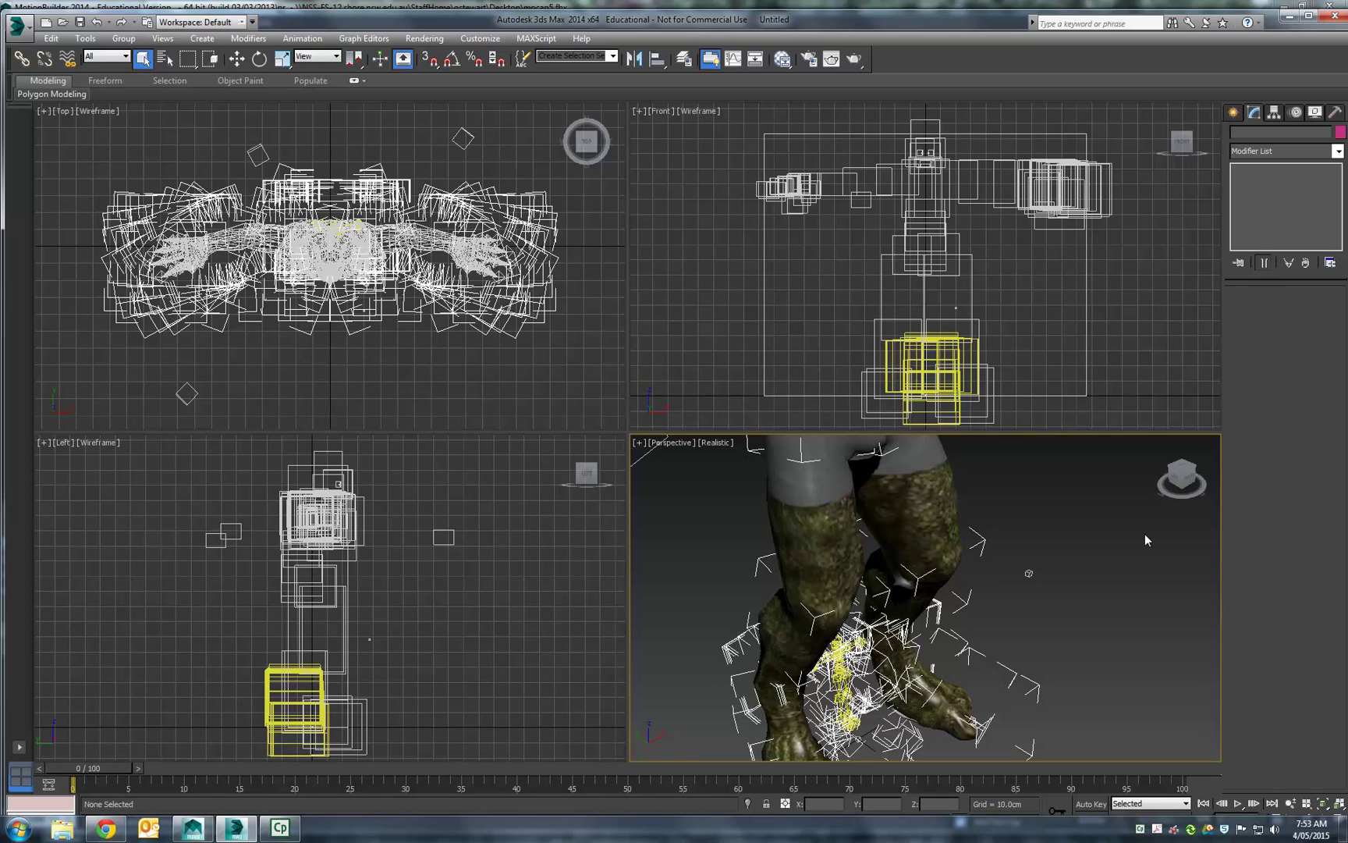
pyautogui.click(1238, 804)
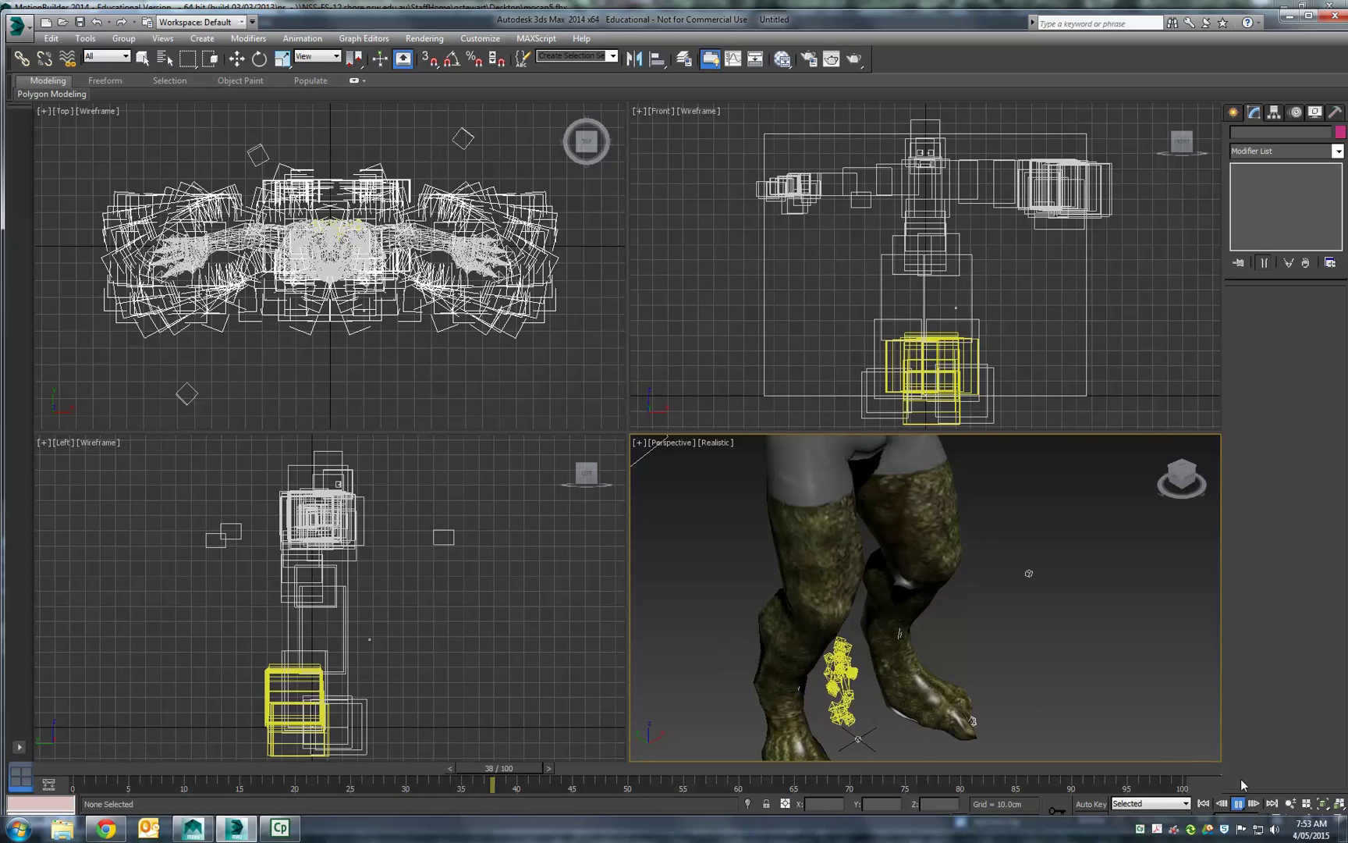
pyautogui.click(1240, 805)
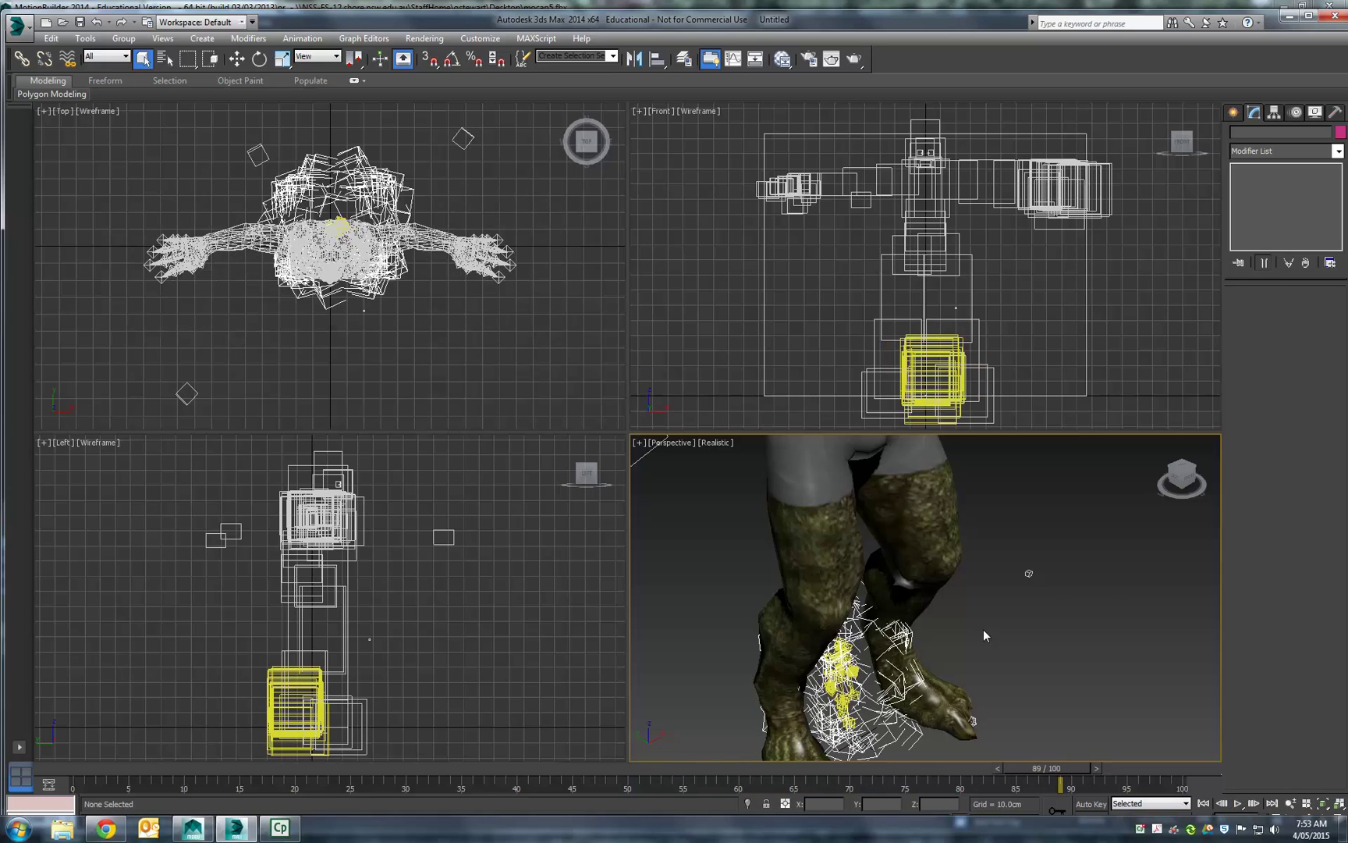